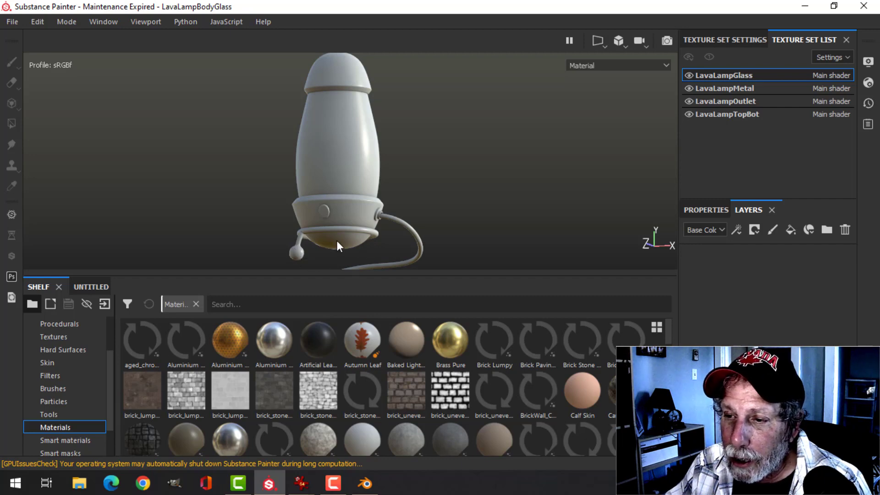
{"action": "middle_click_drag", "start_coordinate": [422, 210], "coordinate": [437, 188], "text": "alt"}
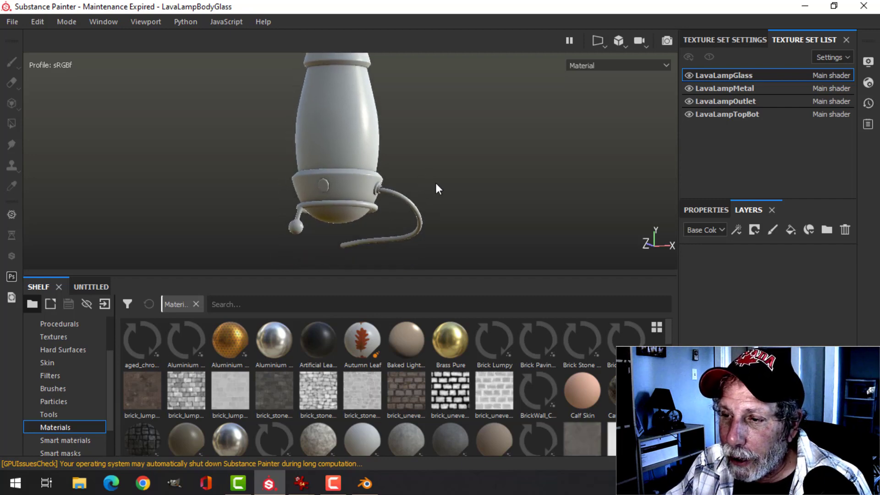
{"action": "left_click_drag", "start_coordinate": [437, 188], "coordinate": [304, 227], "text": "alt"}
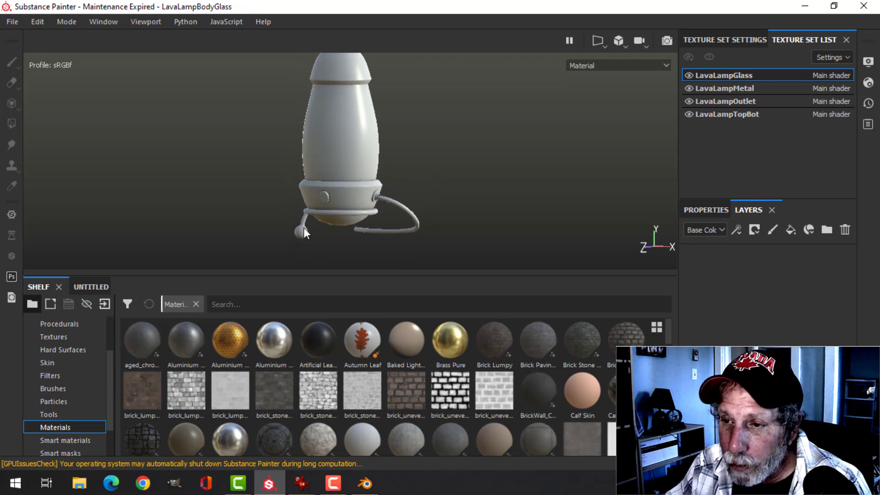
{"action": "left_click_drag", "start_coordinate": [370, 211], "coordinate": [457, 173], "text": "alt"}
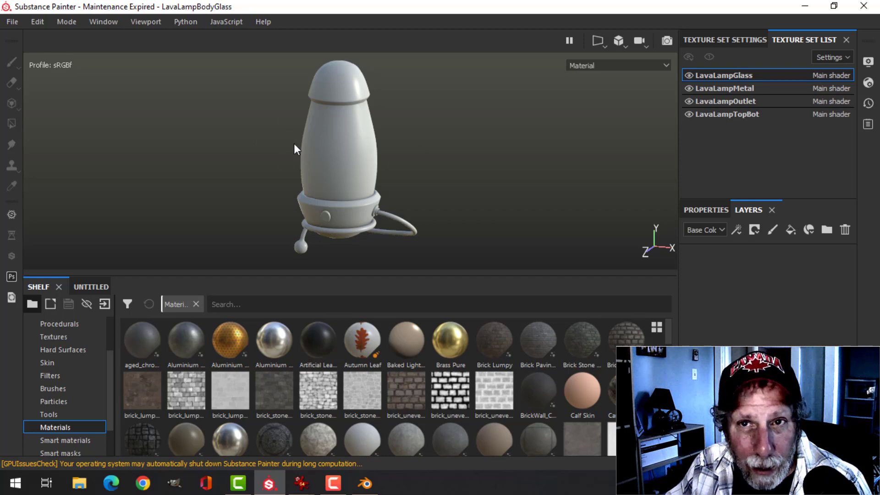
{"action": "left_click_drag", "start_coordinate": [392, 155], "coordinate": [414, 165], "text": "alt"}
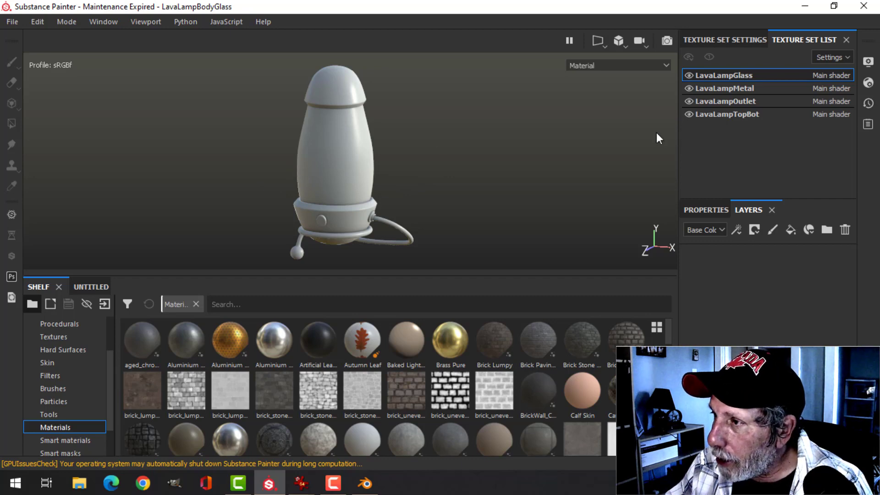
Bake the selected mesh maps for all lava lamp texture sets with an output size of 2048
{"action": "left_click", "coordinate": [733, 41]}
{"action": "scroll", "coordinate": [842, 123], "scroll_direction": "down", "scroll_amount": 3}
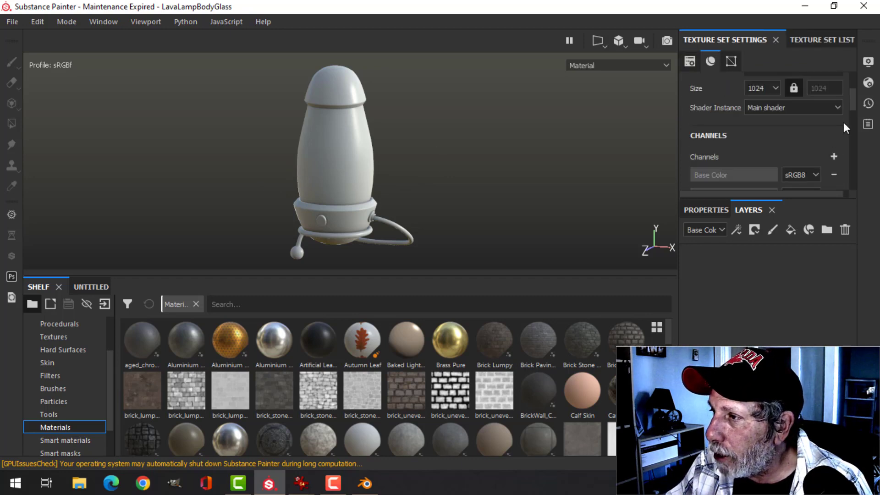
{"action": "scroll", "coordinate": [843, 121], "scroll_direction": "down", "scroll_amount": 8}
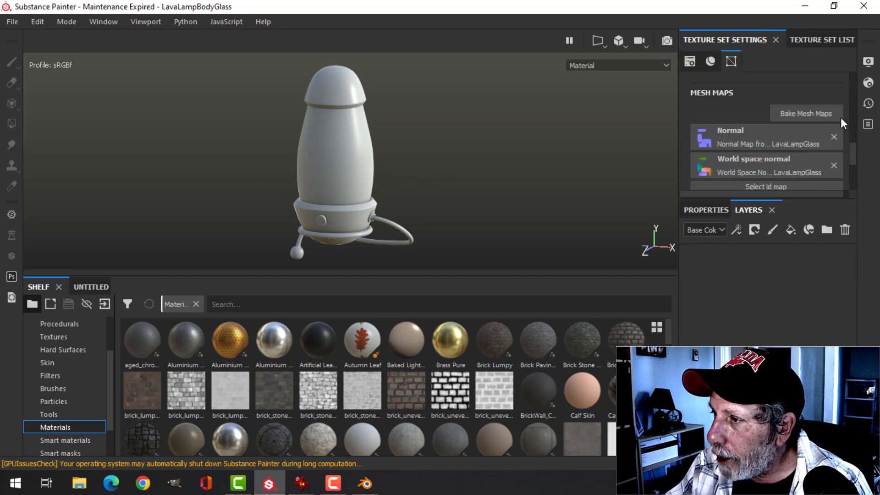
{"action": "left_click", "coordinate": [804, 113]}
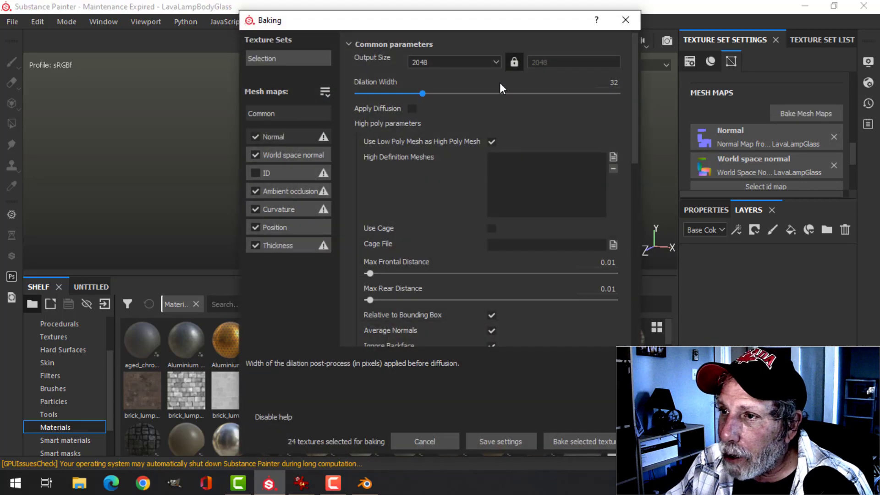
{"action": "left_click", "coordinate": [457, 59]}
{"action": "left_click", "coordinate": [434, 122]}
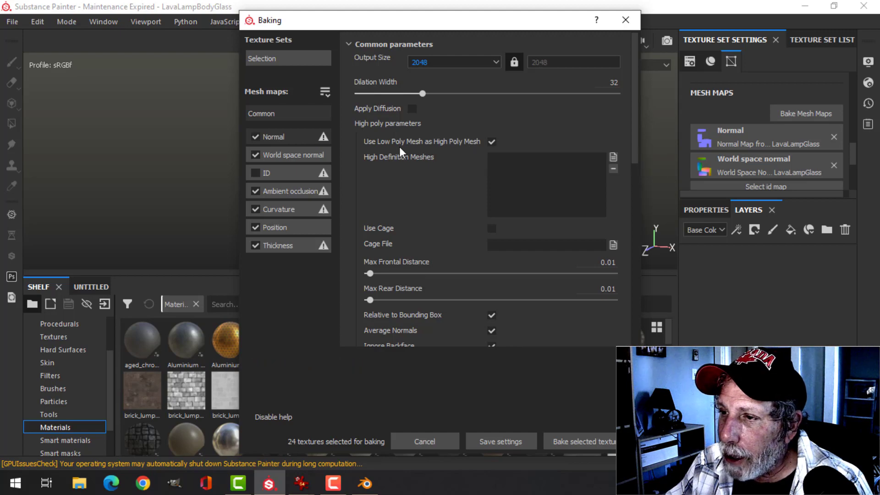
{"action": "left_click", "coordinate": [561, 441]}
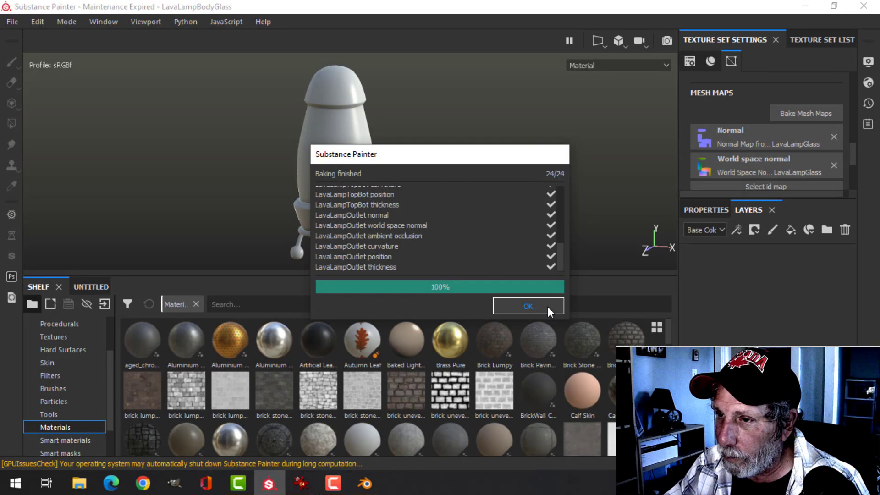
{"action": "left_click", "coordinate": [548, 307]}
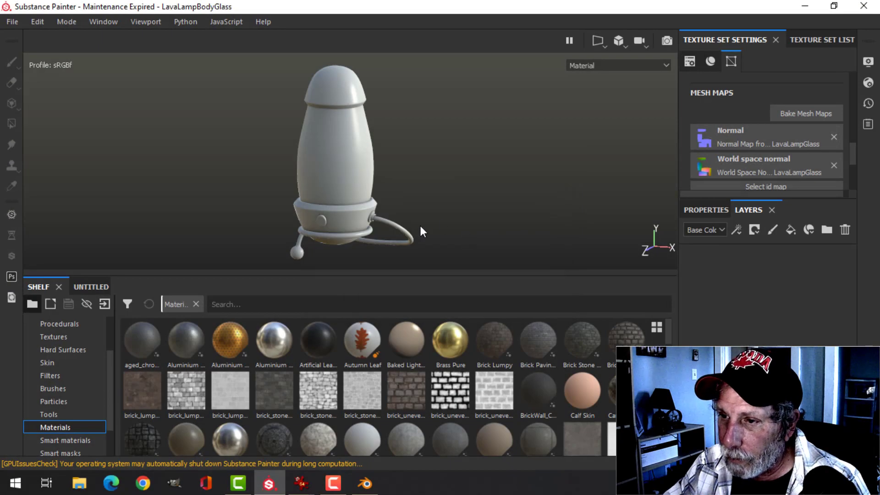
Inspect the lamp's glass body, cap and base from several angles
{"action": "left_click_drag", "start_coordinate": [418, 230], "coordinate": [431, 213], "text": "alt"}
{"action": "scroll", "coordinate": [430, 213], "scroll_direction": "up", "scroll_amount": 3}
{"action": "mouse_move", "coordinate": [428, 211]}
{"action": "middle_mouse_down", "text": "alt"}
{"action": "mouse_move", "coordinate": [406, 184]}
{"action": "mouse_move", "coordinate": [430, 197]}
{"action": "middle_mouse_up", "text": "alt"}
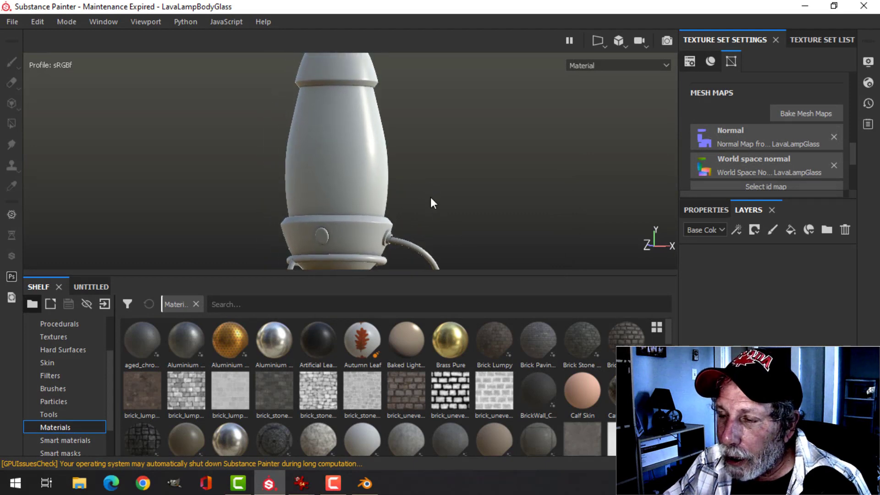
{"action": "left_click_drag", "start_coordinate": [431, 197], "coordinate": [439, 197], "text": "alt"}
{"action": "middle_click_drag", "start_coordinate": [439, 197], "coordinate": [443, 226], "text": "alt"}
{"action": "left_click_drag", "start_coordinate": [443, 226], "coordinate": [440, 210], "text": "alt"}
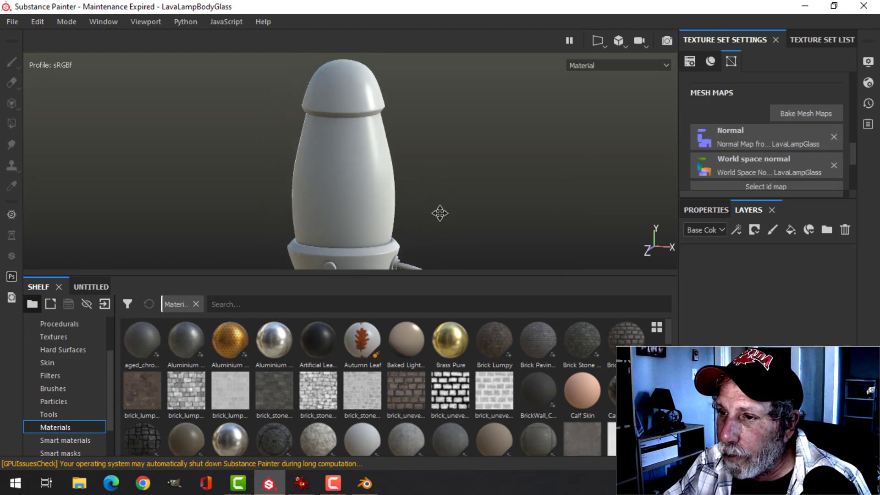
{"action": "middle_click_drag", "start_coordinate": [440, 212], "coordinate": [439, 207], "text": "alt"}
Check which parts belong to LavaLampOutlet and LavaLampGlass by hiding and reshowing each texture set
{"action": "left_click", "coordinate": [798, 40]}
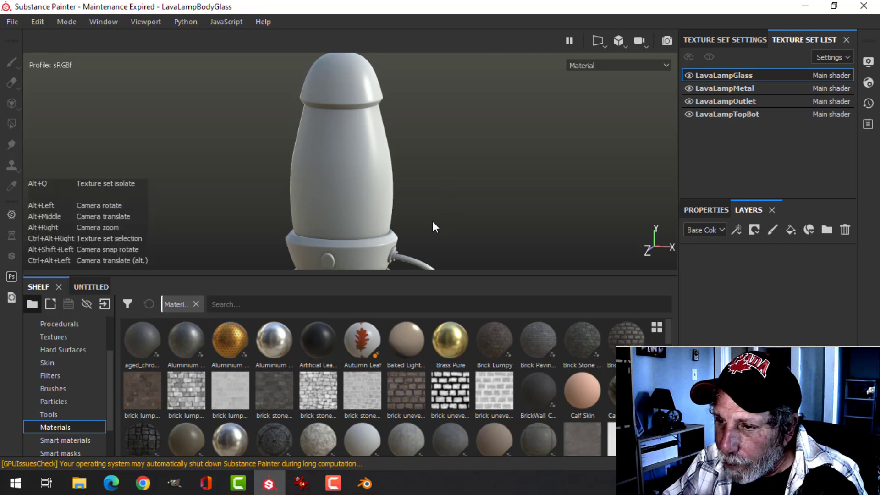
{"action": "mouse_move", "coordinate": [434, 228]}
{"action": "left_mouse_down", "text": "alt"}
{"action": "mouse_move", "coordinate": [422, 141]}
{"action": "mouse_move", "coordinate": [326, 201]}
{"action": "left_mouse_up", "text": "alt"}
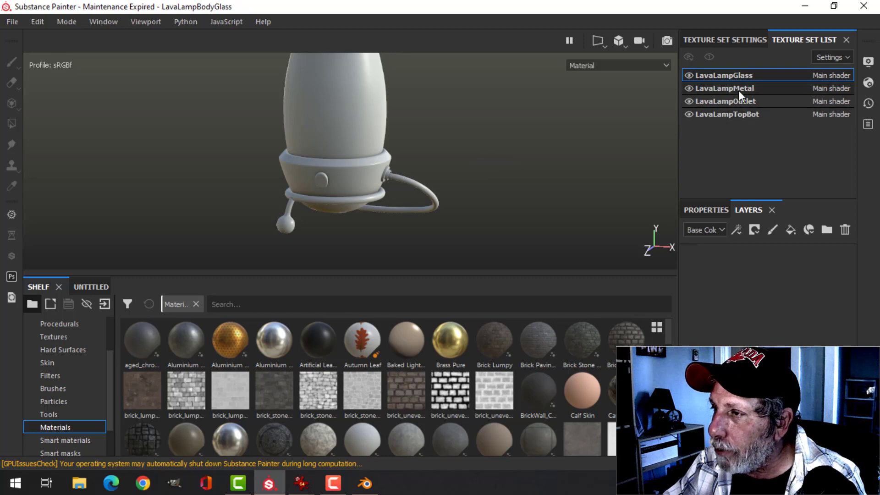
{"action": "left_click", "coordinate": [688, 100]}
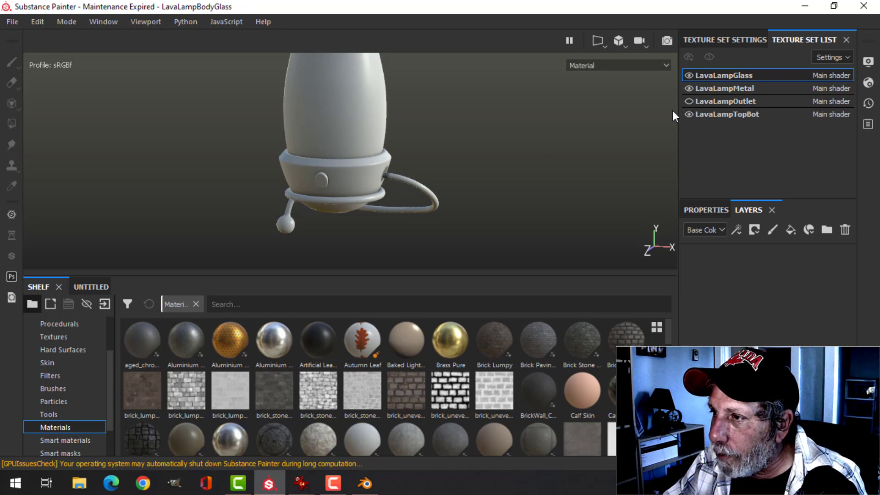
{"action": "left_click", "coordinate": [689, 100]}
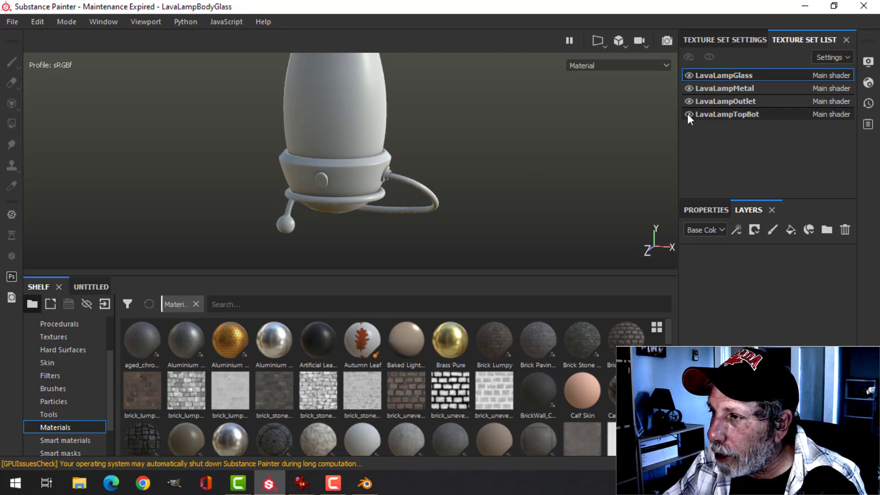
{"action": "left_click", "coordinate": [689, 76]}
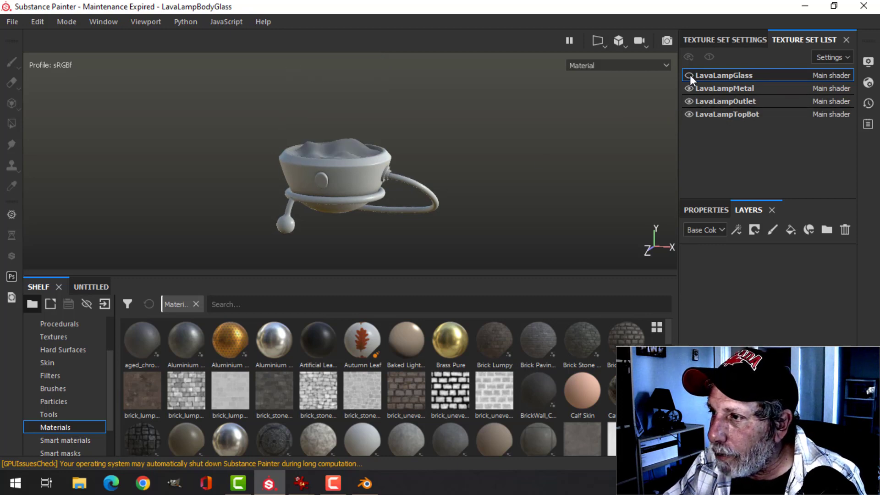
{"action": "left_click", "coordinate": [689, 75]}
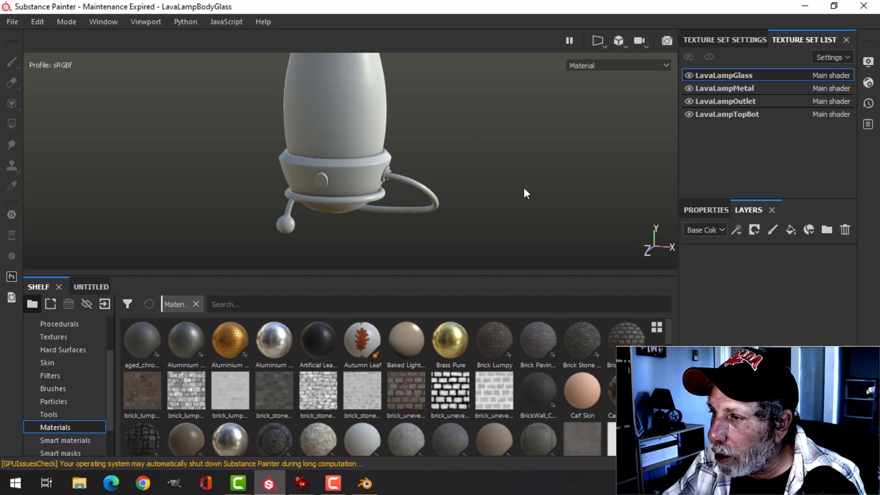
Apply the PlasticYellowSciFi smart material to the LavaLampTopBot texture set
{"action": "left_click", "coordinate": [731, 114]}
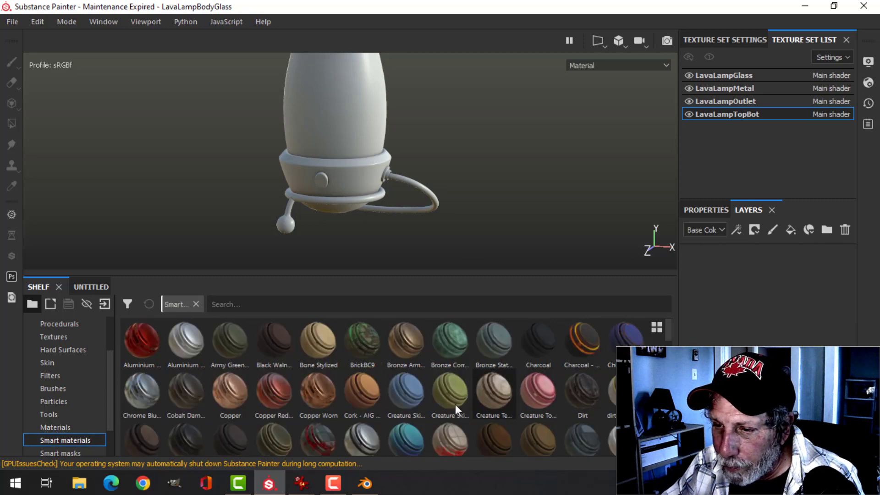
{"action": "scroll", "coordinate": [551, 405], "scroll_direction": "down", "scroll_amount": 3}
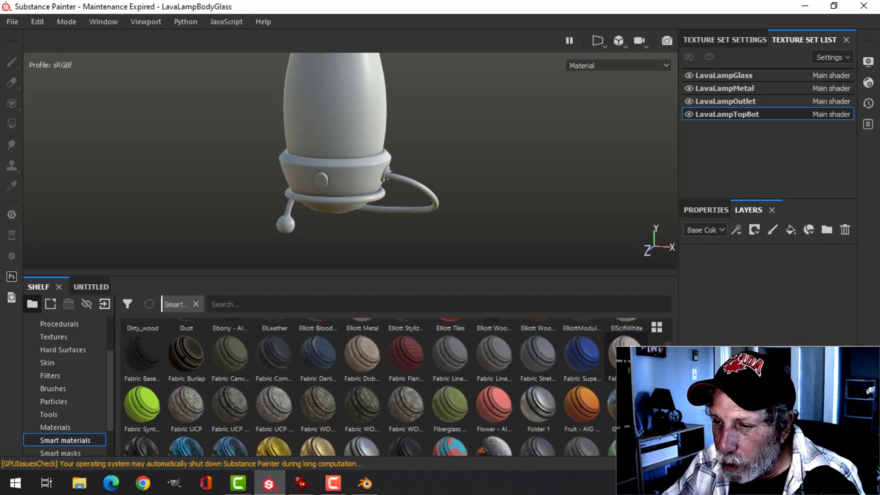
{"action": "scroll", "coordinate": [383, 387], "scroll_direction": "down", "scroll_amount": 2}
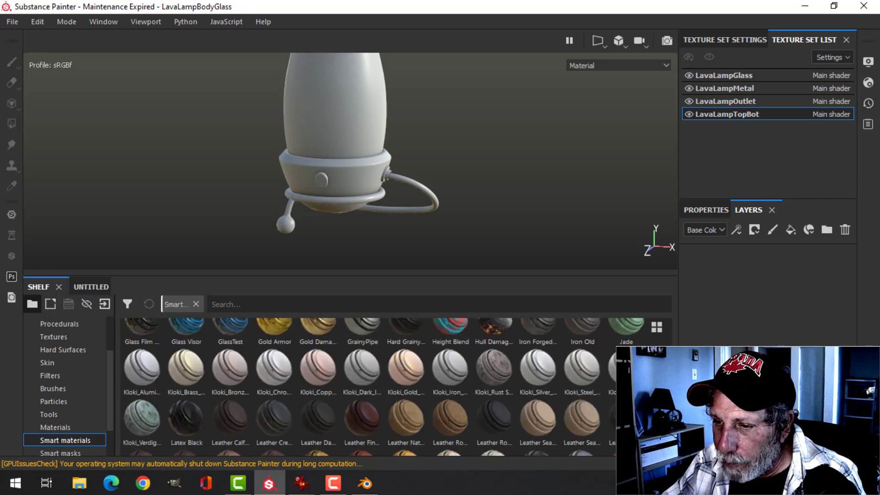
{"action": "scroll", "coordinate": [383, 387], "scroll_direction": "down", "scroll_amount": 2}
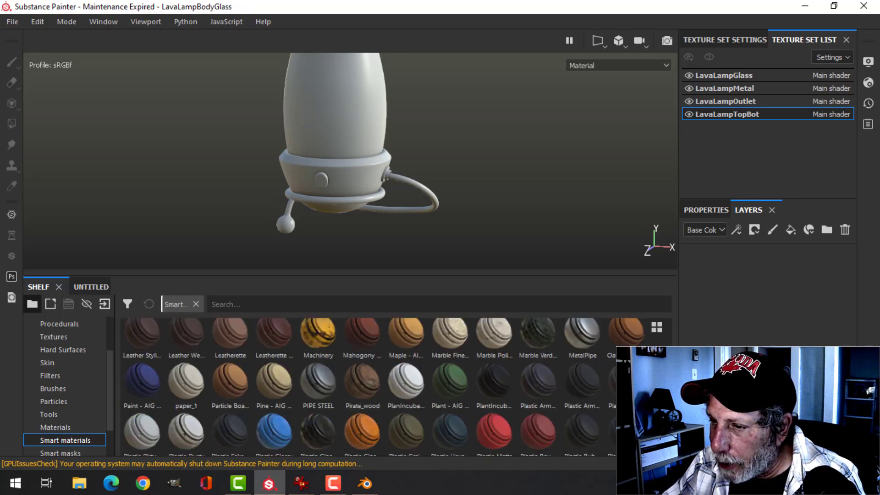
{"action": "scroll", "coordinate": [383, 387], "scroll_direction": "down", "scroll_amount": 3}
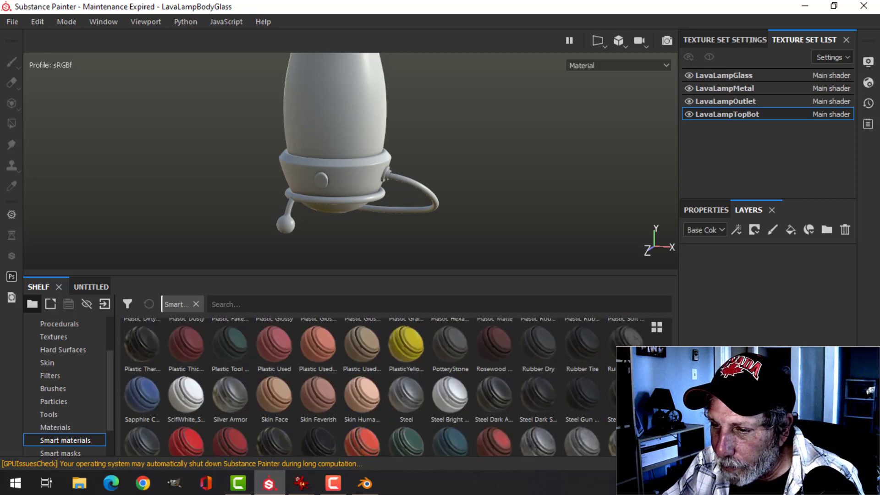
{"action": "left_click_drag", "start_coordinate": [397, 348], "coordinate": [524, 224]}
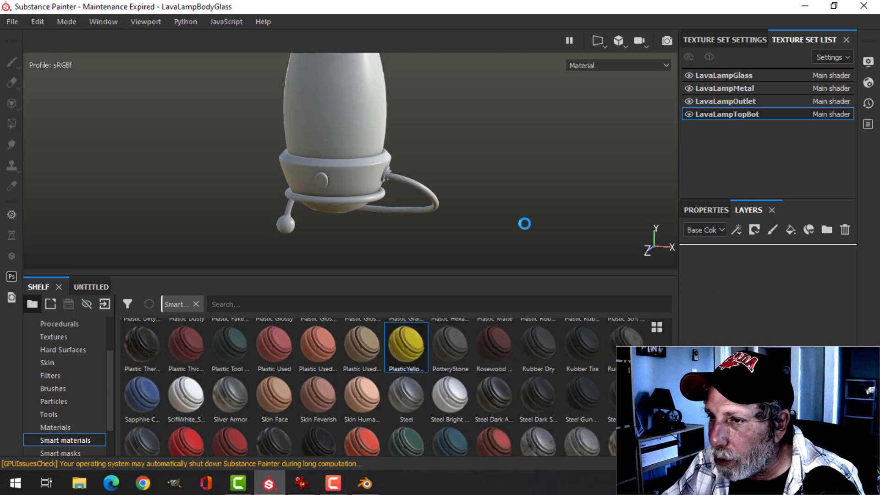
Examine the yellow plastic material up close on the lamp's cap, base and cord
{"action": "left_click_drag", "start_coordinate": [451, 195], "coordinate": [444, 165], "text": "alt"}
{"action": "middle_click_drag", "start_coordinate": [403, 155], "coordinate": [406, 204], "text": "alt"}
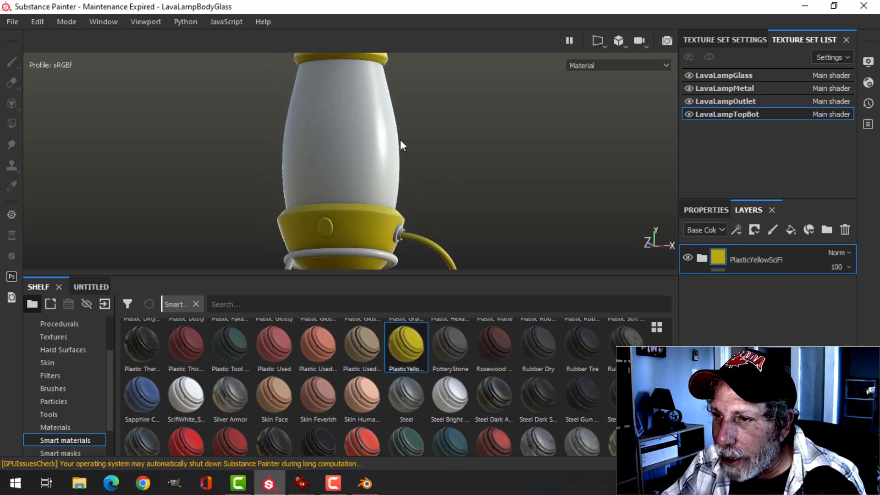
{"action": "left_click_drag", "start_coordinate": [401, 146], "coordinate": [440, 120], "text": "alt"}
{"action": "scroll", "coordinate": [385, 188], "scroll_direction": "up", "scroll_amount": 4}
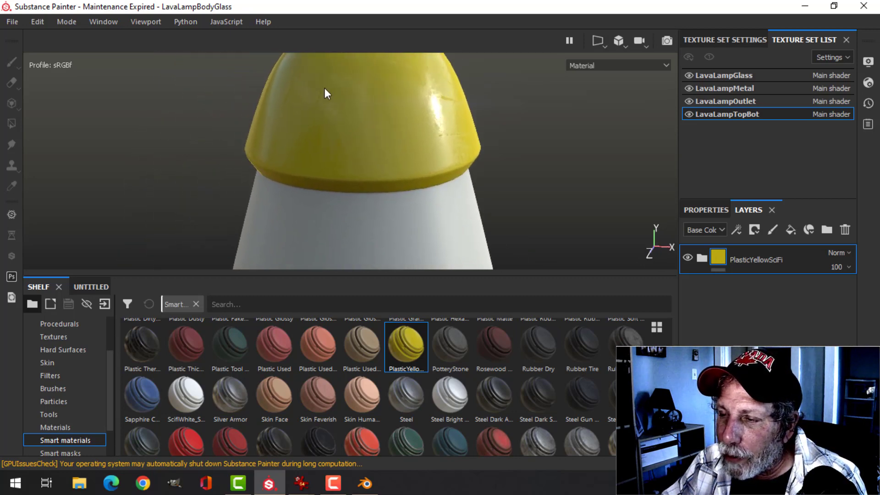
{"action": "middle_click_drag", "start_coordinate": [460, 139], "coordinate": [439, 154], "text": "alt"}
{"action": "left_click_drag", "start_coordinate": [440, 154], "coordinate": [464, 150], "text": "alt"}
{"action": "scroll", "coordinate": [466, 199], "scroll_direction": "down", "scroll_amount": 2}
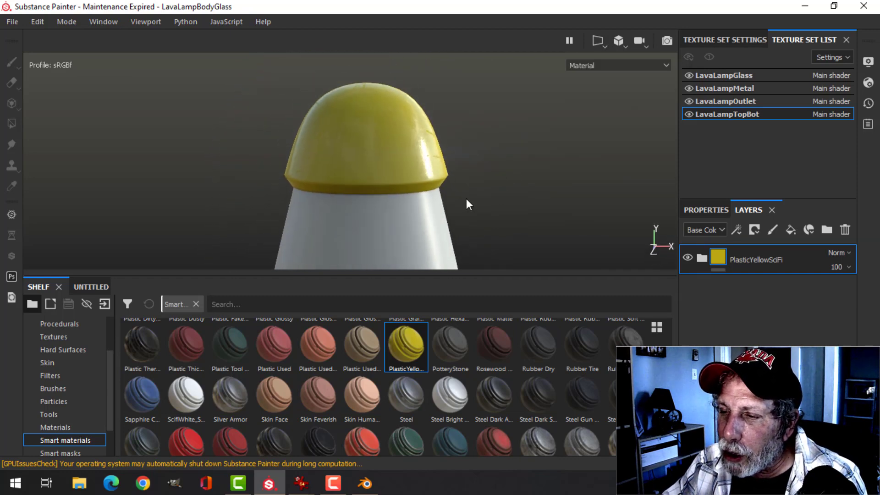
{"action": "middle_click_drag", "start_coordinate": [465, 207], "coordinate": [424, 143], "text": "alt"}
{"action": "middle_click_drag", "start_coordinate": [438, 202], "coordinate": [421, 137], "text": "alt"}
{"action": "left_click_drag", "start_coordinate": [435, 194], "coordinate": [434, 136], "text": "alt"}
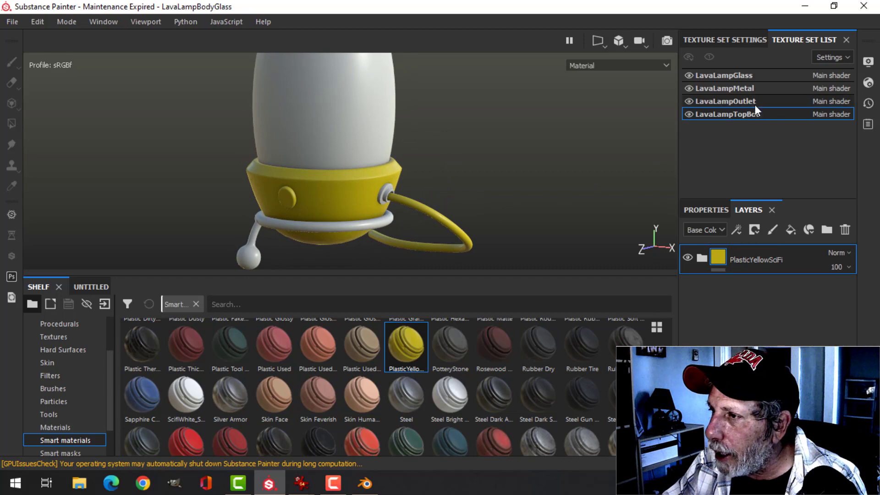
Copy the PlasticYellowSciFi layer folder from the LavaLampTopBot texture set and paste it into LavaLampMetal
{"action": "left_click", "coordinate": [749, 89]}
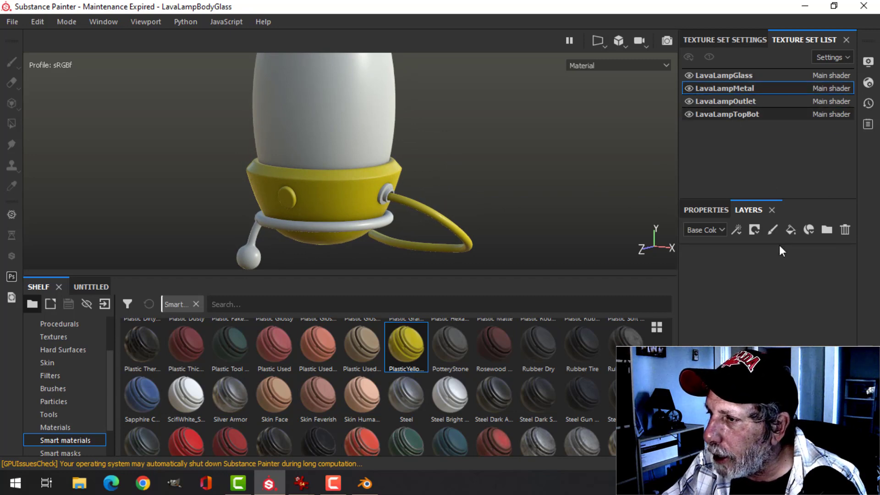
{"action": "left_click", "coordinate": [740, 114]}
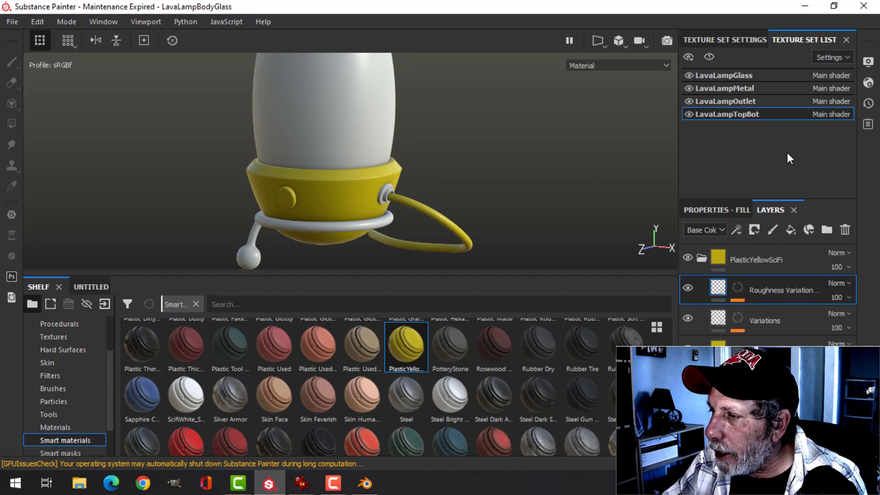
{"action": "left_click", "coordinate": [703, 259]}
{"action": "left_click", "coordinate": [747, 263]}
{"action": "right_click", "coordinate": [743, 263]}
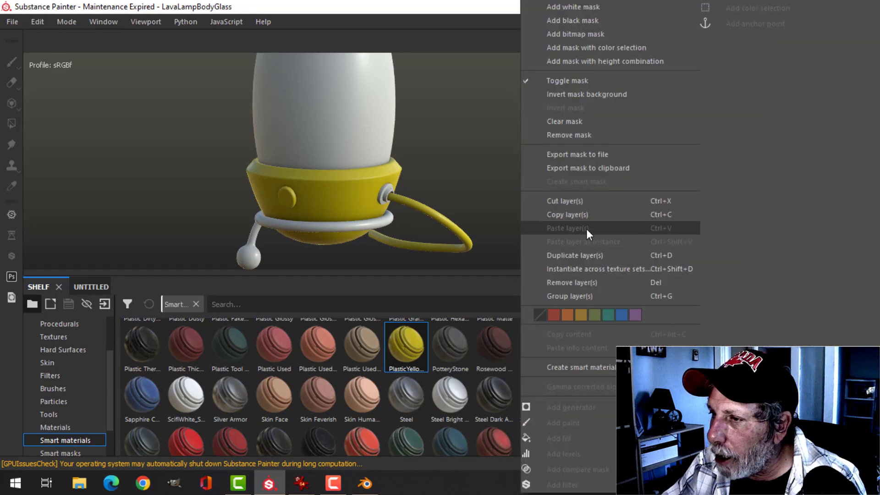
{"action": "left_click", "coordinate": [583, 216]}
{"action": "left_click", "coordinate": [744, 101]}
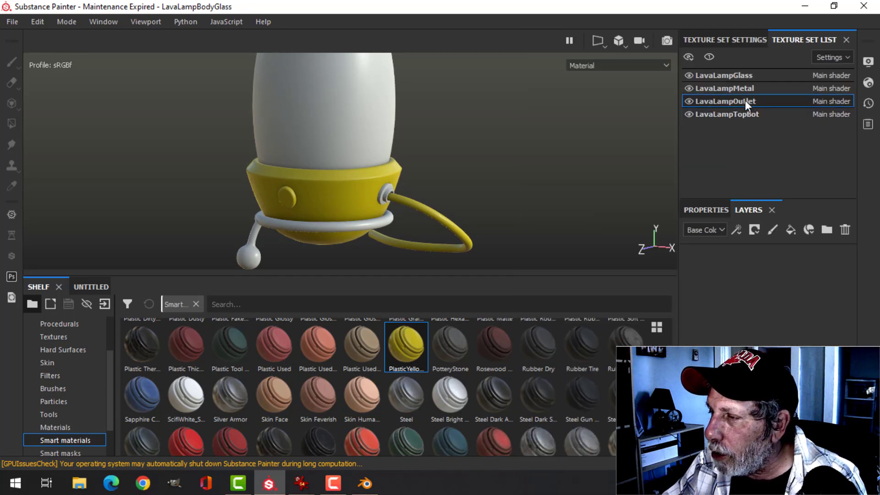
{"action": "left_click", "coordinate": [741, 89]}
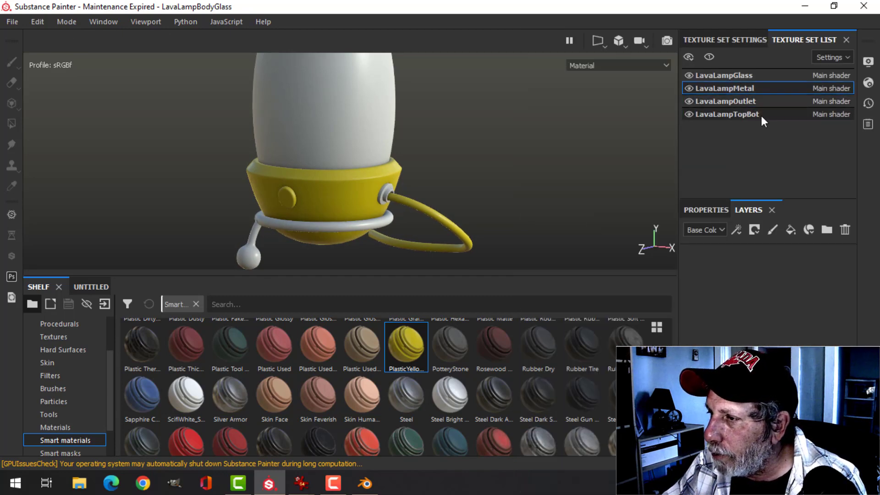
{"action": "right_click", "coordinate": [760, 296]}
{"action": "left_click", "coordinate": [757, 329]}
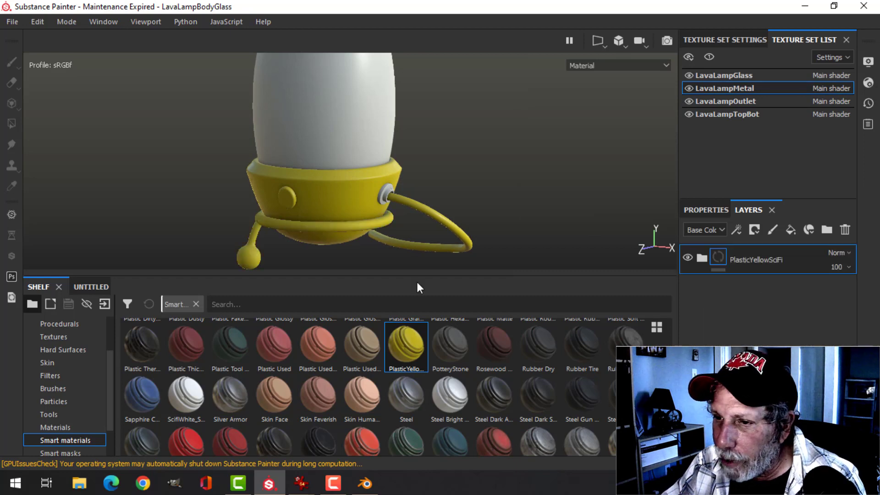
Paste the copied PlasticYellowSciFi layer folder into the LavaLampOutlet texture set
{"action": "middle_click_drag", "start_coordinate": [382, 206], "coordinate": [395, 167], "text": "alt"}
{"action": "left_click_drag", "start_coordinate": [447, 174], "coordinate": [446, 182], "text": "alt"}
{"action": "middle_click_drag", "start_coordinate": [326, 201], "coordinate": [355, 198], "text": "alt"}
{"action": "left_click_drag", "start_coordinate": [355, 198], "coordinate": [394, 173], "text": "alt"}
{"action": "scroll", "coordinate": [408, 182], "scroll_direction": "up", "scroll_amount": 5}
{"action": "middle_click_drag", "start_coordinate": [402, 182], "coordinate": [442, 172], "text": "alt"}
{"action": "left_click", "coordinate": [728, 101]}
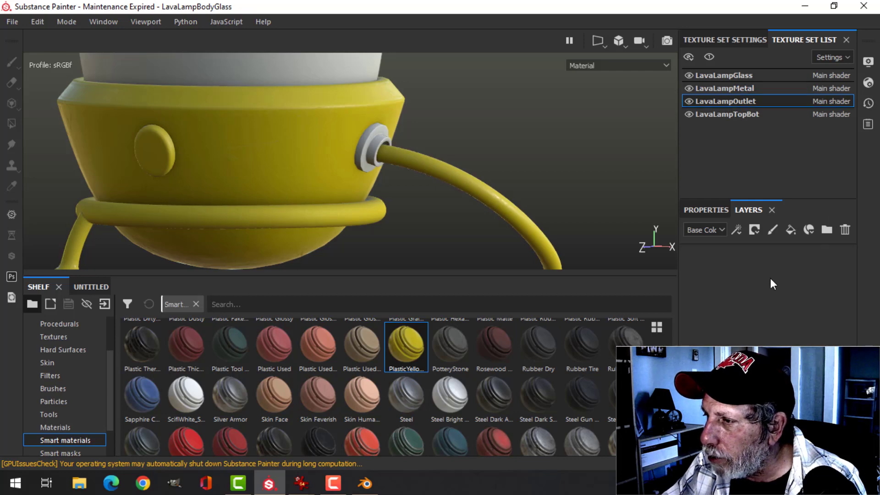
{"action": "key", "text": "ctrl+v"}
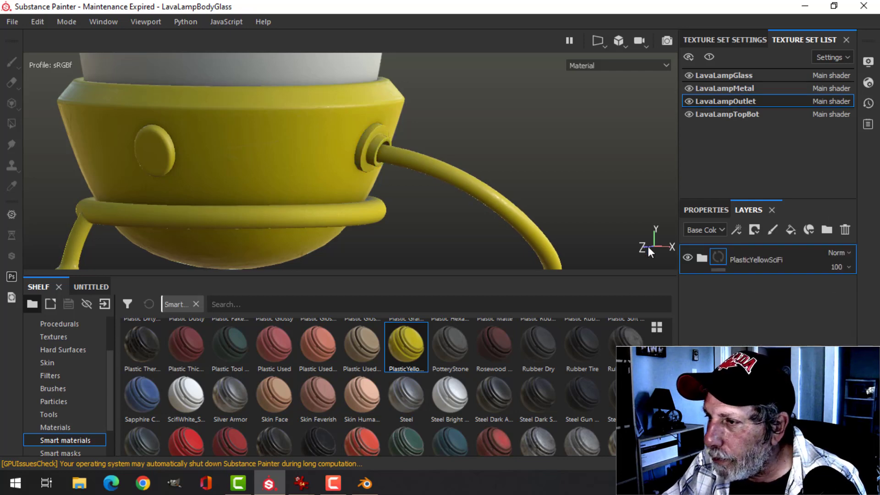
Change the base color of the yellow fill layer in LavaLampOutlet's PlasticYellowSciFi folder to near-black and inspect the cord fitting
{"action": "left_click", "coordinate": [702, 258]}
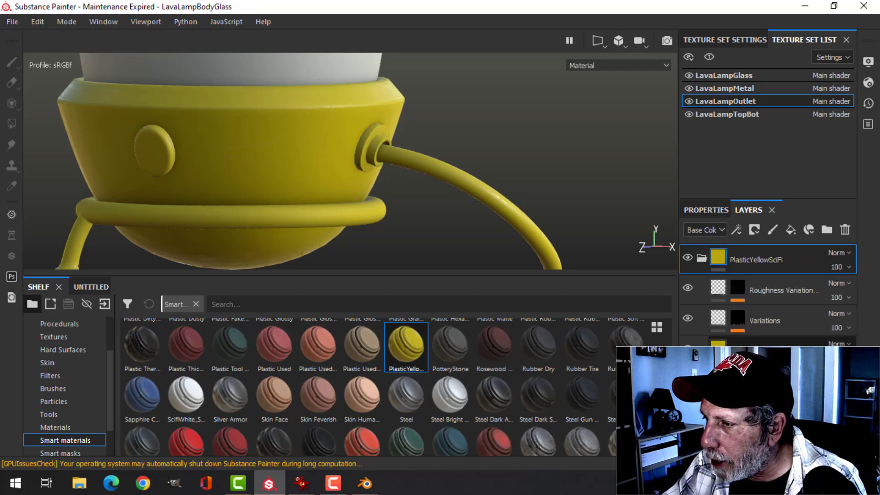
{"action": "left_click", "coordinate": [739, 336]}
{"action": "scroll", "coordinate": [763, 284], "scroll_direction": "down", "scroll_amount": 5}
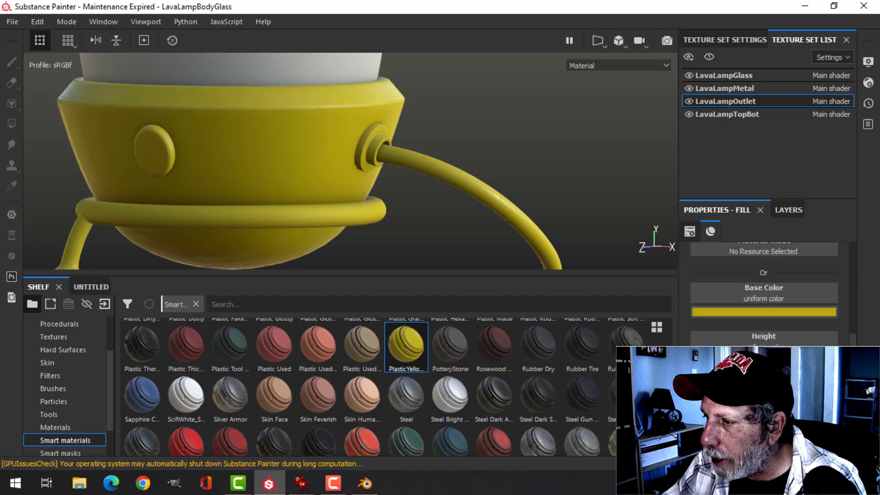
{"action": "left_click", "coordinate": [747, 313]}
{"action": "left_click", "coordinate": [792, 415]}
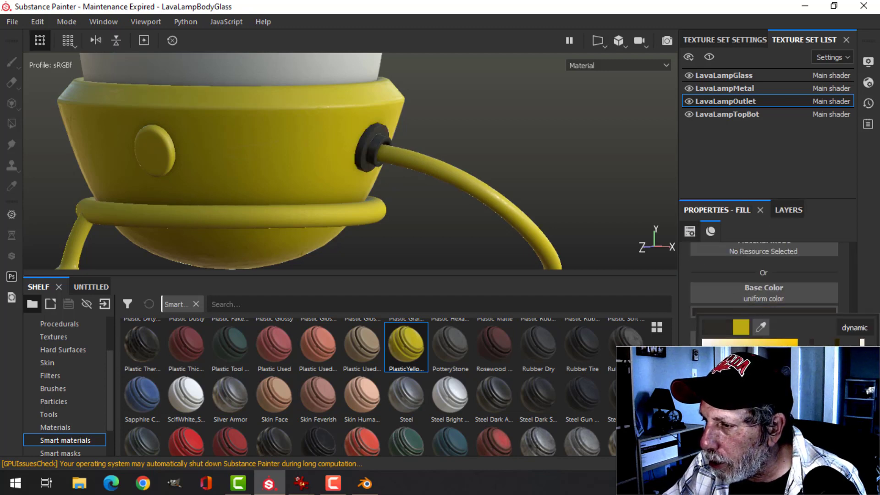
{"action": "scroll", "coordinate": [531, 218], "scroll_direction": "up", "scroll_amount": 5}
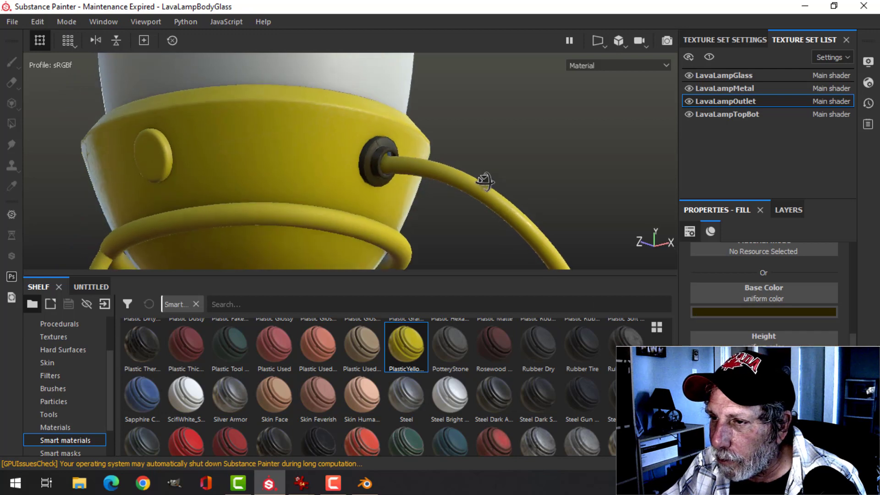
{"action": "scroll", "coordinate": [411, 199], "scroll_direction": "down", "scroll_amount": 6}
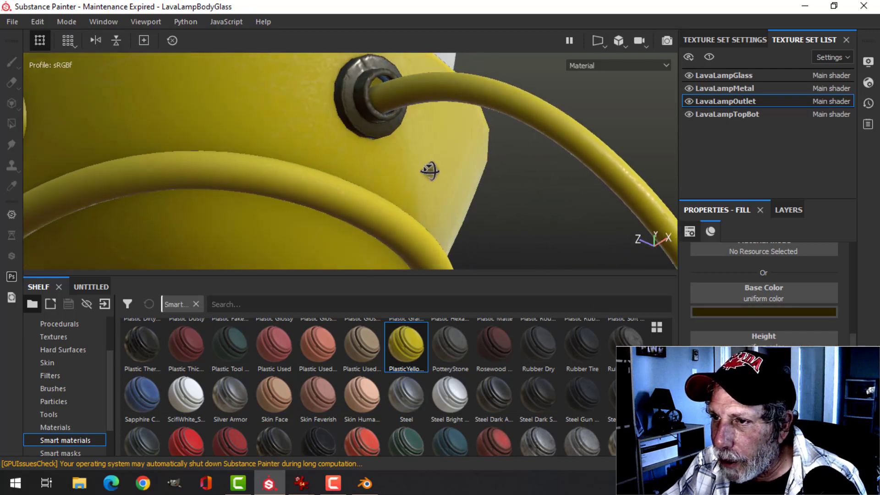
{"action": "left_click_drag", "start_coordinate": [448, 200], "coordinate": [521, 184], "text": "alt"}
{"action": "scroll", "coordinate": [485, 204], "scroll_direction": "down", "scroll_amount": 8}
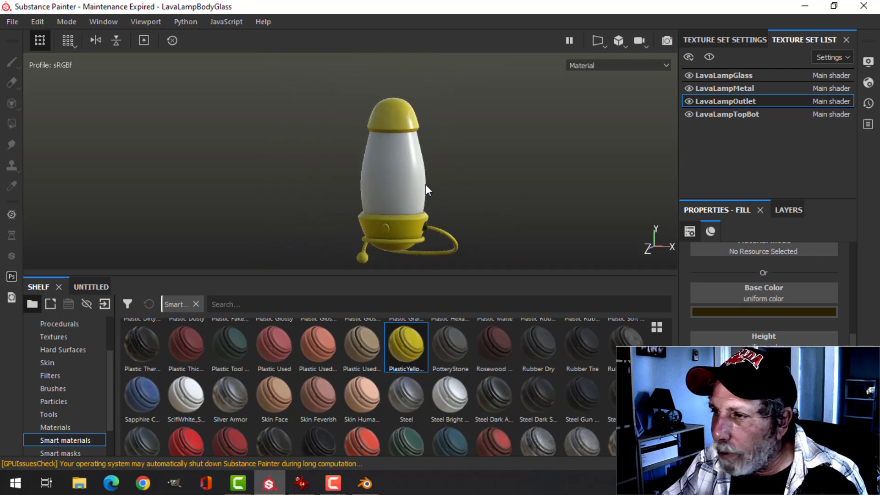
Search the smart materials for "glass" and apply Glass Visor to the LavaLampGlass texture set
{"action": "left_click", "coordinate": [746, 76]}
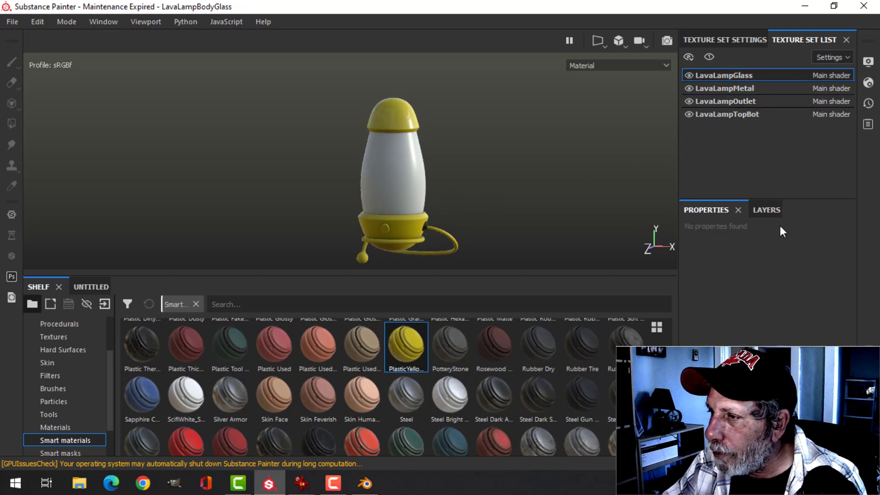
{"action": "left_click", "coordinate": [297, 305]}
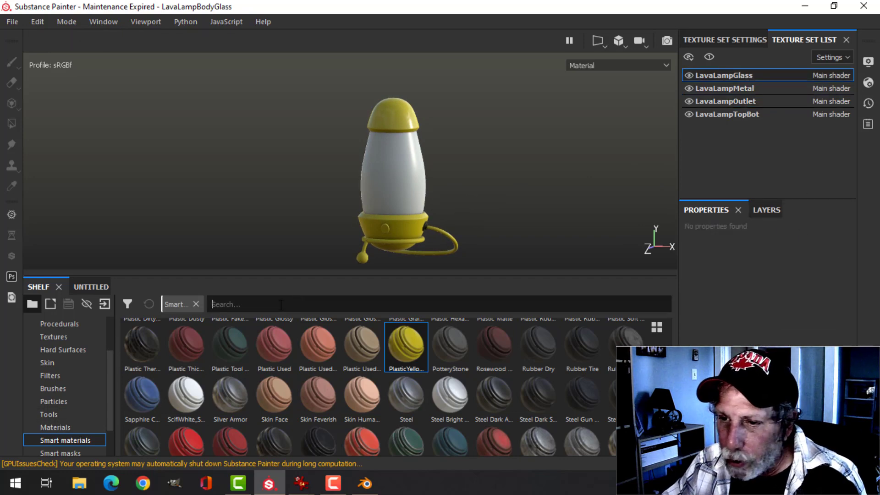
{"action": "type", "text": "glass"}
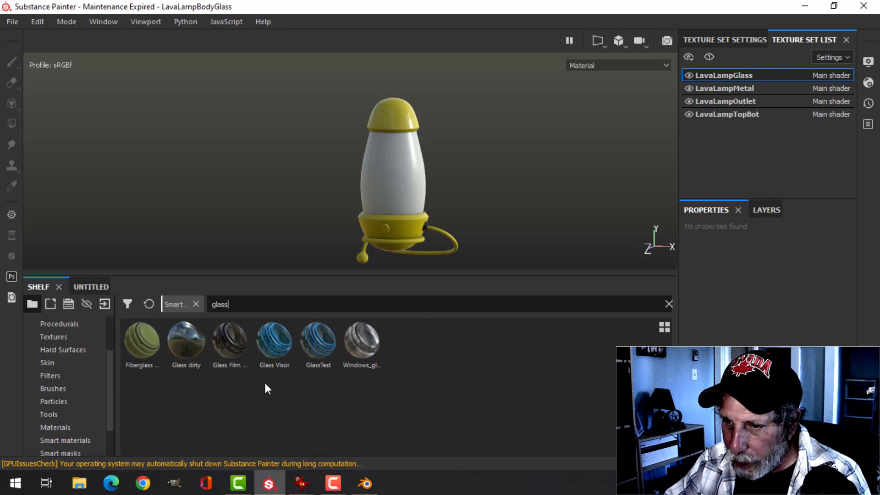
{"action": "left_click_drag", "start_coordinate": [282, 339], "coordinate": [708, 299]}
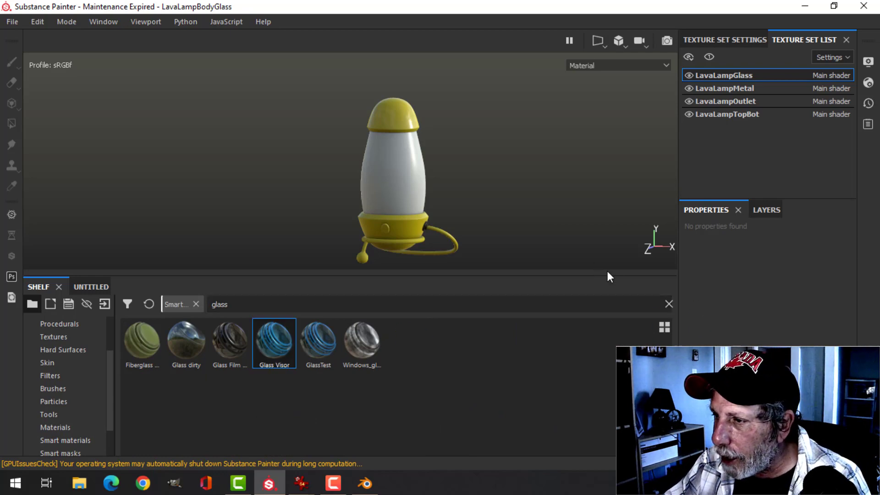
{"action": "left_click_drag", "start_coordinate": [278, 342], "coordinate": [759, 229]}
{"action": "left_click", "coordinate": [762, 212]}
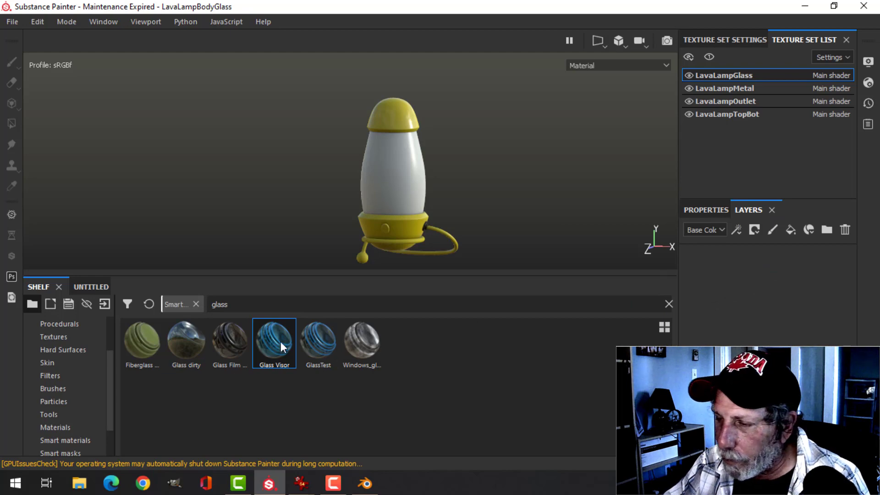
{"action": "left_click_drag", "start_coordinate": [281, 345], "coordinate": [715, 293]}
{"action": "left_click_drag", "start_coordinate": [454, 183], "coordinate": [445, 197], "text": "alt"}
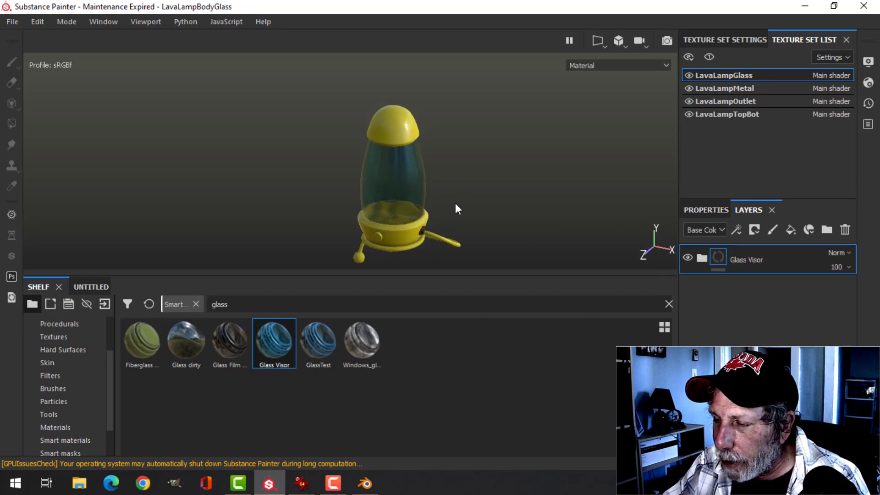
Lower the opacity of the Base fill layer inside the Glass Visor folder to 0.4348
{"action": "left_click", "coordinate": [702, 258]}
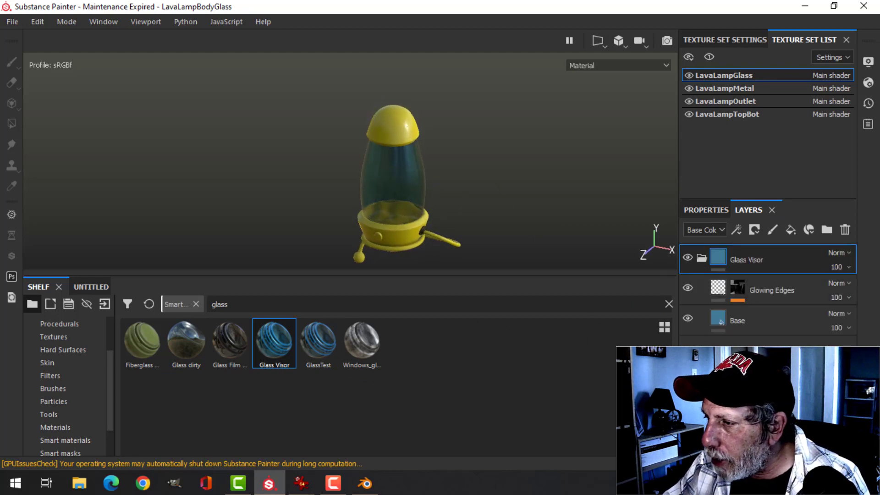
{"action": "left_click", "coordinate": [758, 322]}
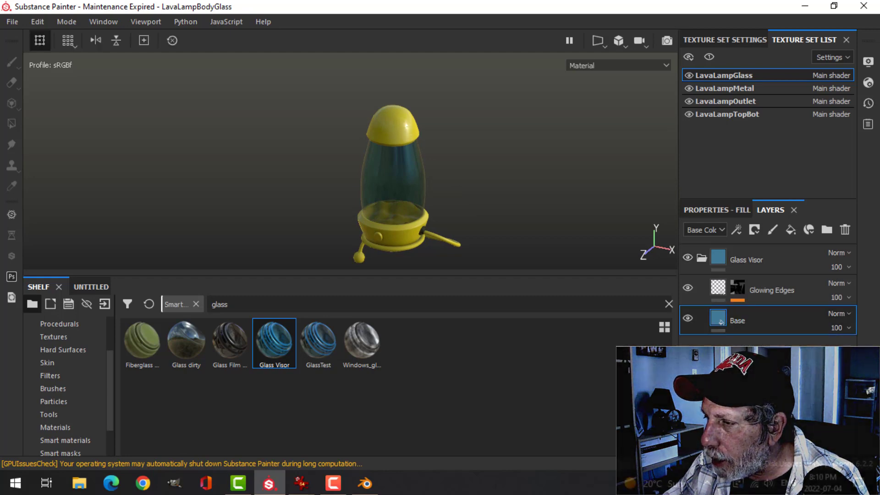
{"action": "left_click", "coordinate": [727, 210]}
{"action": "scroll", "coordinate": [828, 370], "scroll_direction": "down", "scroll_amount": 5}
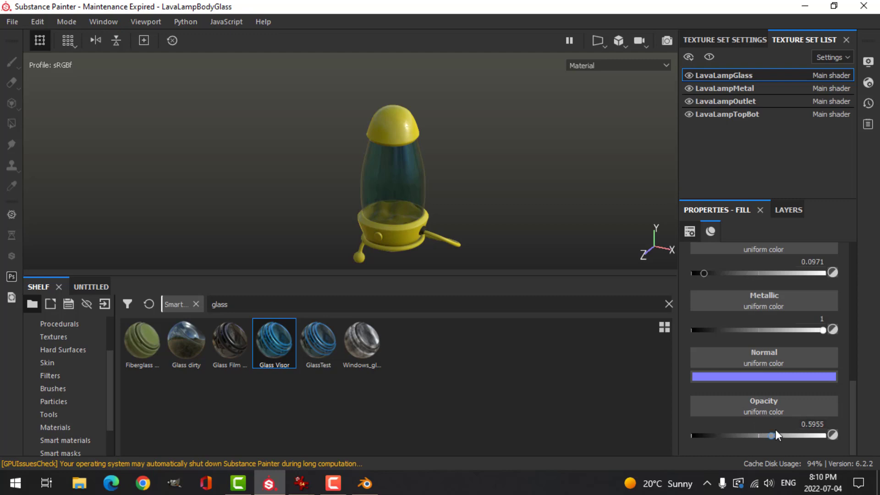
{"action": "left_click_drag", "start_coordinate": [769, 436], "coordinate": [749, 437]}
Select pbr-metal-rough-with-alpha-blending as the main shader in the shader settings
{"action": "left_click", "coordinate": [868, 85]}
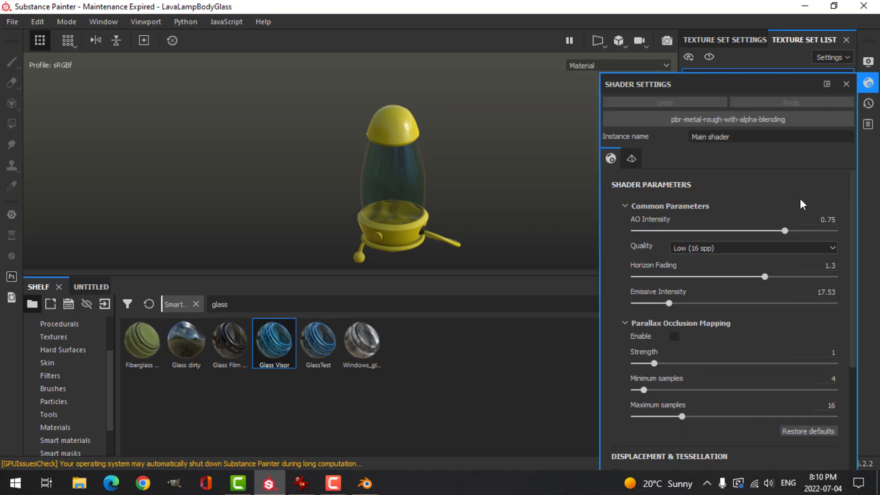
{"action": "left_click", "coordinate": [683, 121]}
{"action": "mouse_move", "coordinate": [737, 243]}
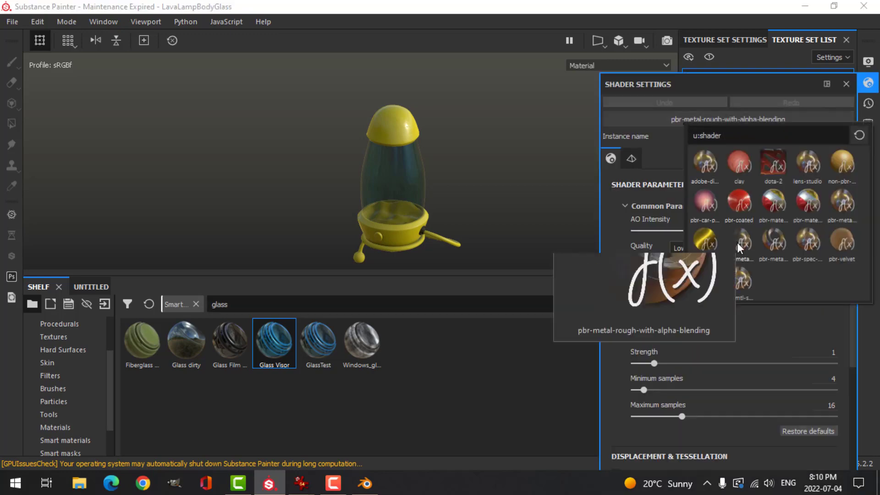
{"action": "left_click", "coordinate": [737, 243]}
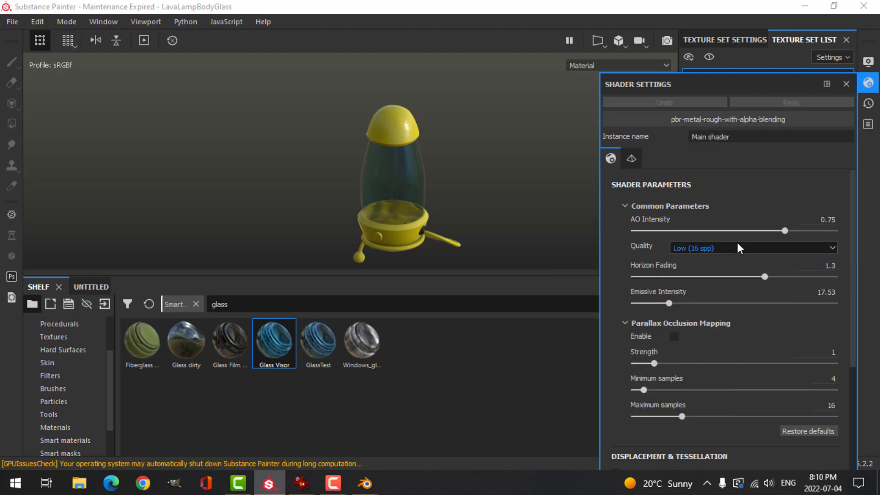
{"action": "left_click", "coordinate": [869, 84]}
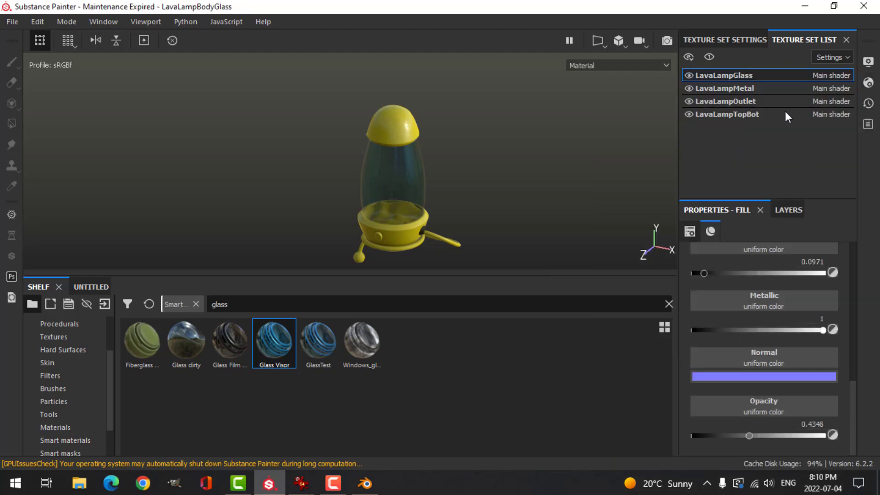
Review the LavaLampGlass texture set's channels and the channel types that can be added
{"action": "left_click", "coordinate": [752, 39]}
{"action": "left_click_drag", "start_coordinate": [853, 147], "coordinate": [852, 120]}
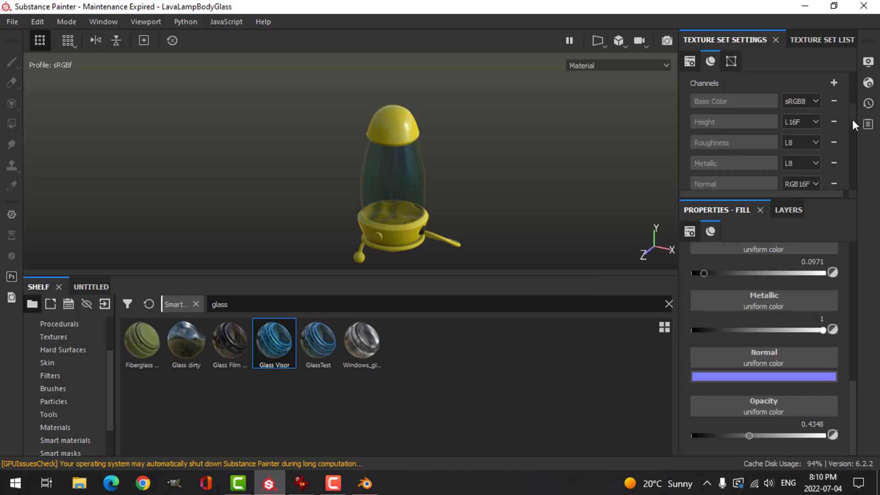
{"action": "left_click", "coordinate": [833, 84]}
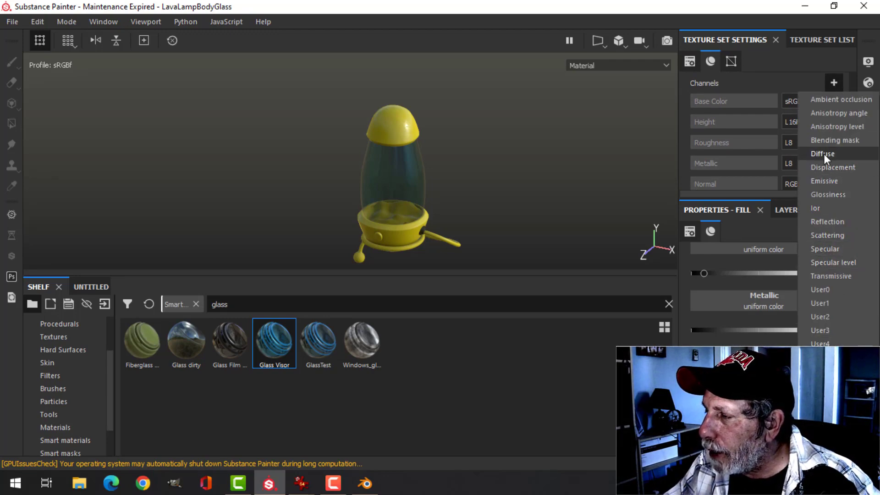
{"action": "left_click", "coordinate": [834, 131]}
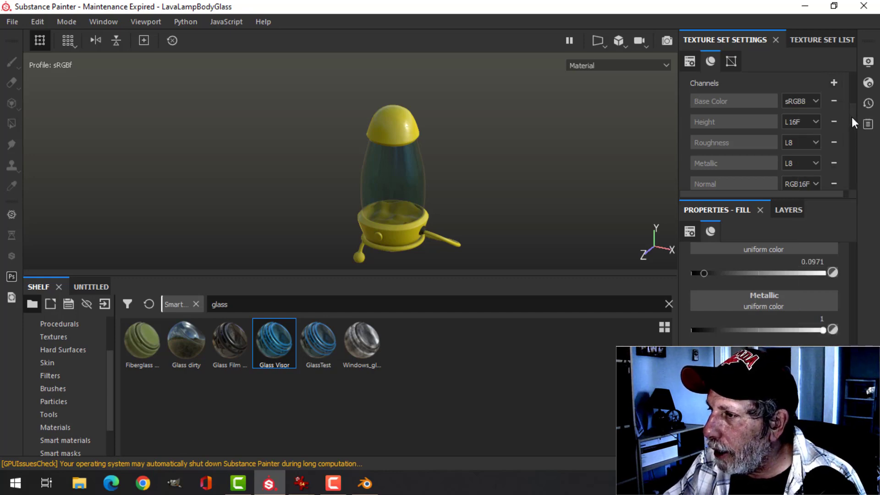
{"action": "left_click_drag", "start_coordinate": [851, 117], "coordinate": [850, 130]}
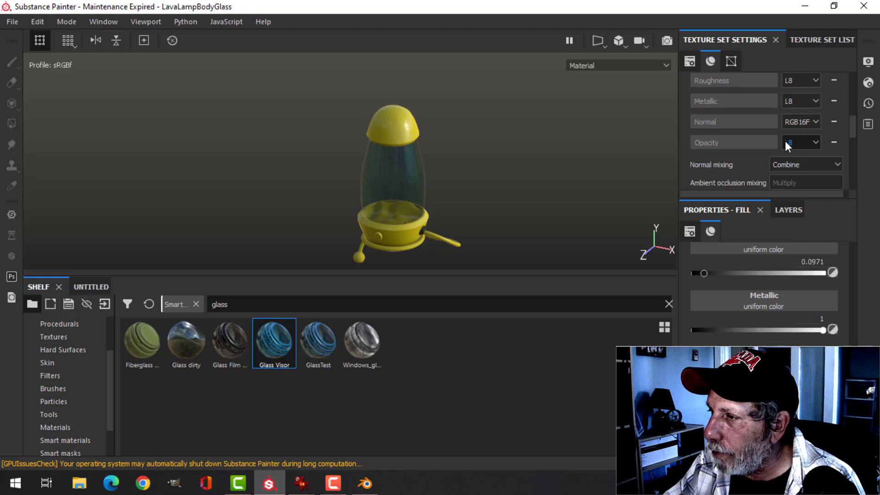
Remove the Opacity channel from the LavaLampGlass texture set and add it again
{"action": "left_click", "coordinate": [833, 142]}
{"action": "left_click_drag", "start_coordinate": [854, 129], "coordinate": [849, 109]}
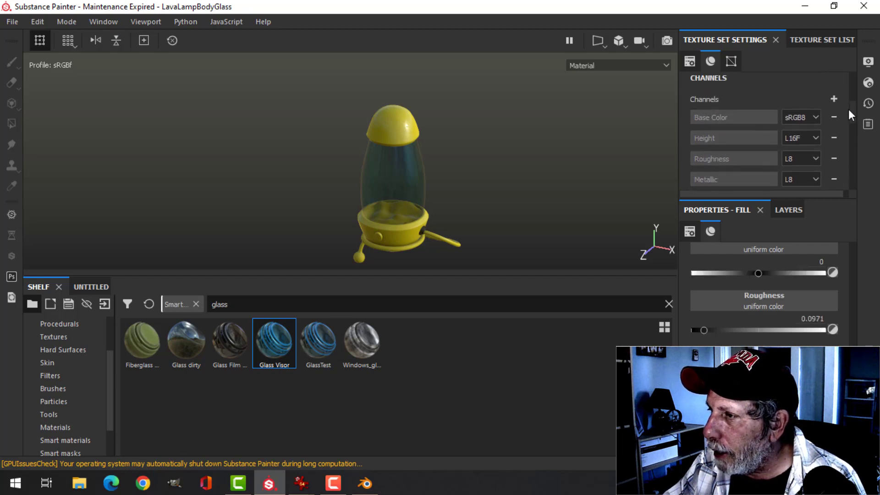
{"action": "left_click", "coordinate": [833, 132]}
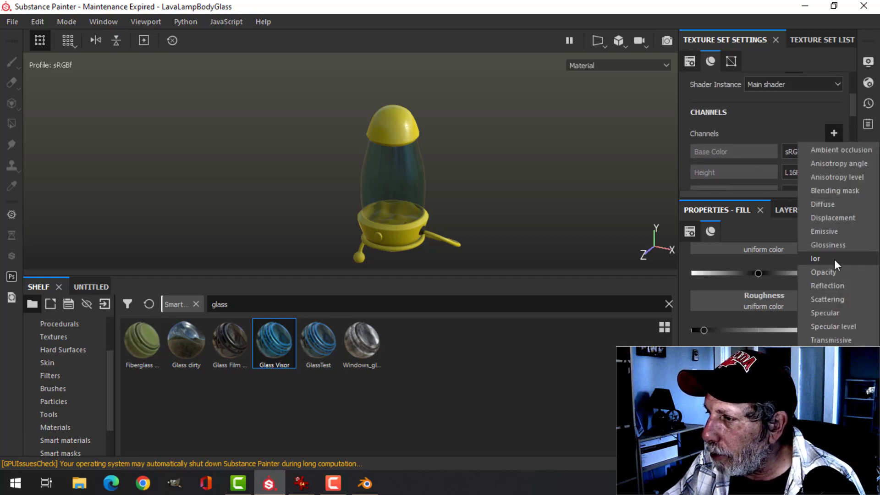
{"action": "left_click", "coordinate": [834, 271]}
{"action": "scroll", "coordinate": [830, 179], "scroll_direction": "down", "scroll_amount": 3}
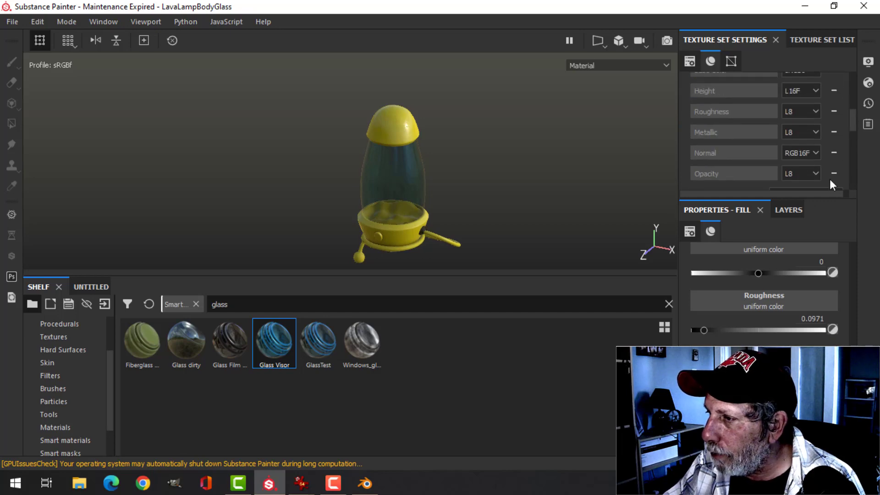
{"action": "scroll", "coordinate": [763, 293], "scroll_direction": "down", "scroll_amount": 2}
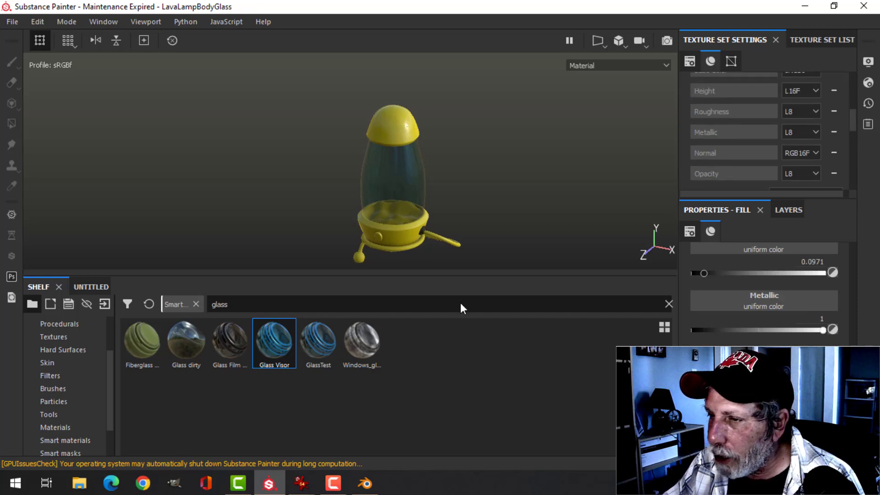
Select the LavaLampTopBot texture set and switch the viewport to orthographic view, framing the lamp's base
{"action": "scroll", "coordinate": [435, 196], "scroll_direction": "up", "scroll_amount": 3}
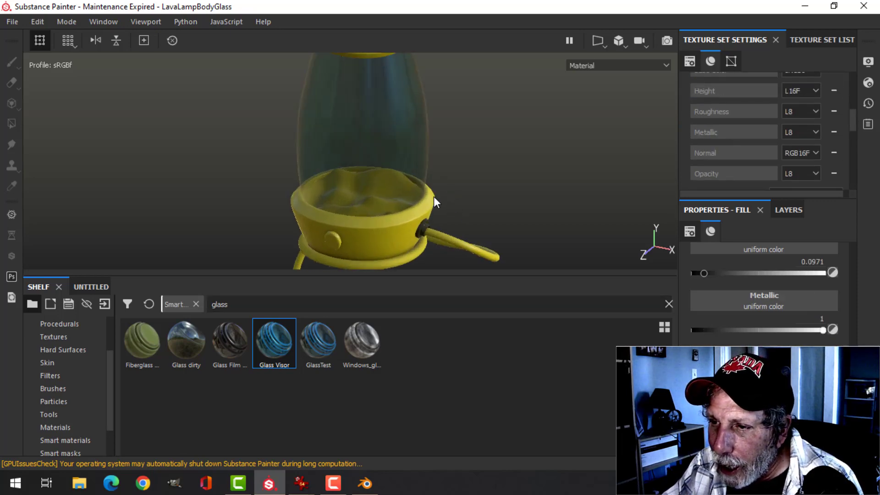
{"action": "left_click_drag", "start_coordinate": [468, 205], "coordinate": [498, 200], "text": "alt"}
{"action": "scroll", "coordinate": [488, 201], "scroll_direction": "down", "scroll_amount": 2}
{"action": "scroll", "coordinate": [465, 208], "scroll_direction": "up", "scroll_amount": 2}
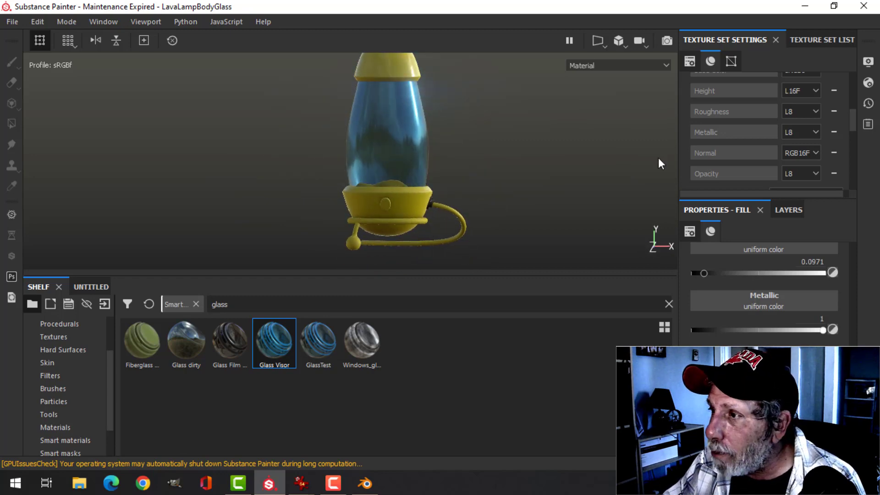
{"action": "left_click", "coordinate": [813, 40]}
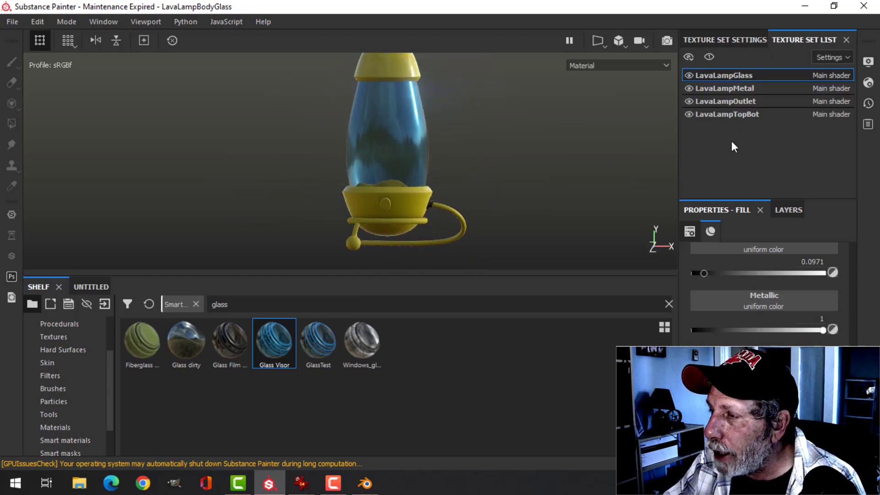
{"action": "left_click", "coordinate": [738, 115]}
{"action": "left_click_drag", "start_coordinate": [433, 217], "coordinate": [482, 206], "text": "alt"}
{"action": "left_click", "coordinate": [624, 46]}
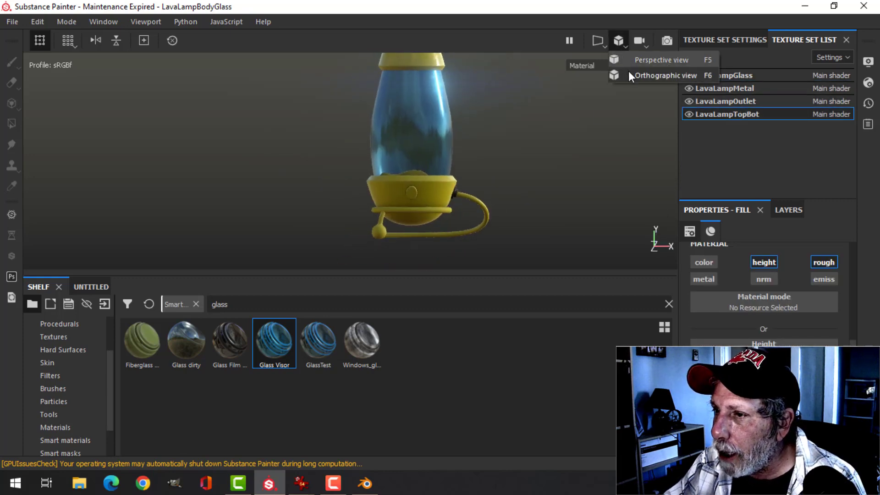
{"action": "left_click", "coordinate": [629, 73]}
{"action": "scroll", "coordinate": [499, 177], "scroll_direction": "up", "scroll_amount": 5}
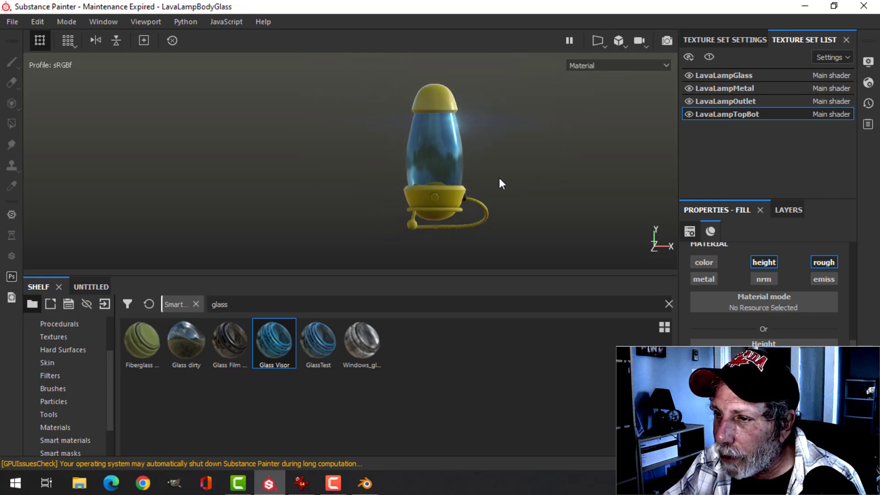
{"action": "mouse_move", "coordinate": [478, 173]}
{"action": "left_mouse_down", "text": "alt"}
{"action": "mouse_move", "coordinate": [487, 155]}
{"action": "mouse_move", "coordinate": [494, 175]}
{"action": "left_mouse_up", "text": "alt"}
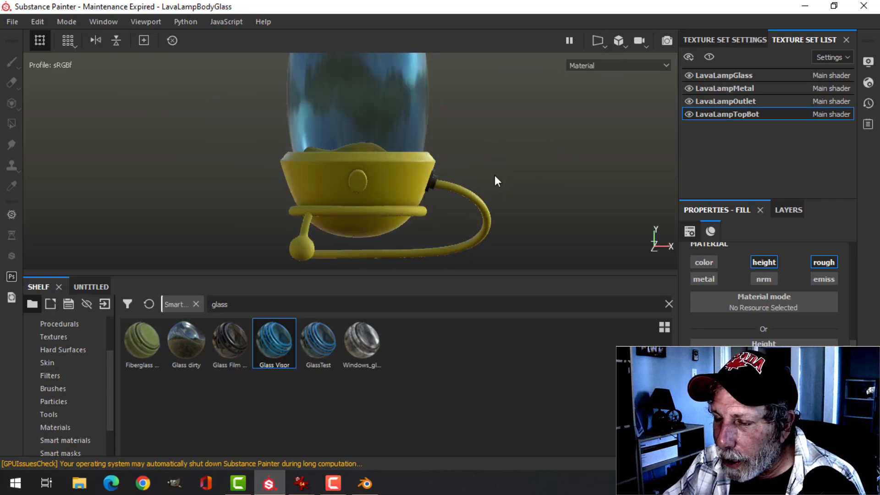
Add a paint layer above the PlasticYellowSciFi group in the LavaLampTopBot texture set, framing the oval button on the lamp's base
{"action": "scroll", "coordinate": [494, 175], "scroll_direction": "up", "scroll_amount": 5}
{"action": "middle_click_drag", "start_coordinate": [494, 174], "coordinate": [549, 170], "text": "alt"}
{"action": "right_click_drag", "start_coordinate": [540, 171], "coordinate": [539, 143], "text": "alt"}
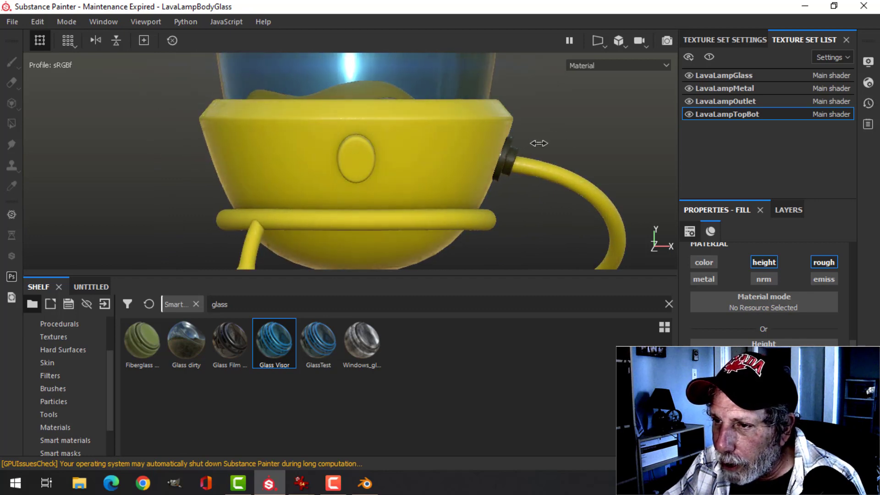
{"action": "middle_click_drag", "start_coordinate": [492, 170], "coordinate": [487, 169], "text": "alt"}
{"action": "scroll", "coordinate": [495, 173], "scroll_direction": "up", "scroll_amount": 2}
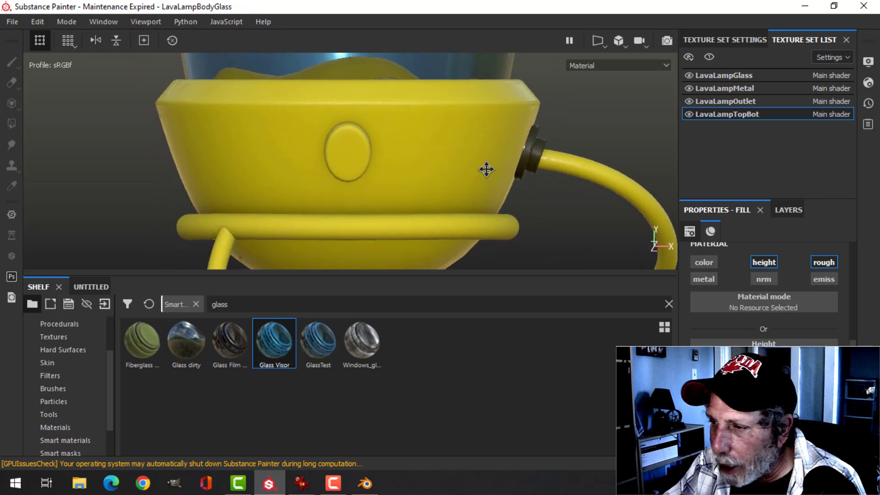
{"action": "left_click", "coordinate": [789, 209]}
{"action": "left_click", "coordinate": [701, 258]}
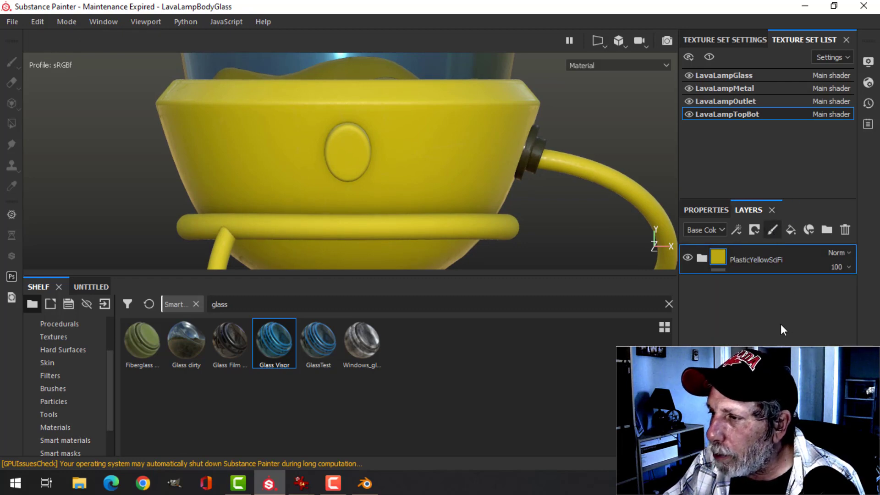
{"action": "left_click", "coordinate": [772, 229]}
Restrict the paint brush's material channels to height and emissive
{"action": "left_click", "coordinate": [729, 209]}
{"action": "scroll", "coordinate": [747, 353], "scroll_direction": "down", "scroll_amount": 5}
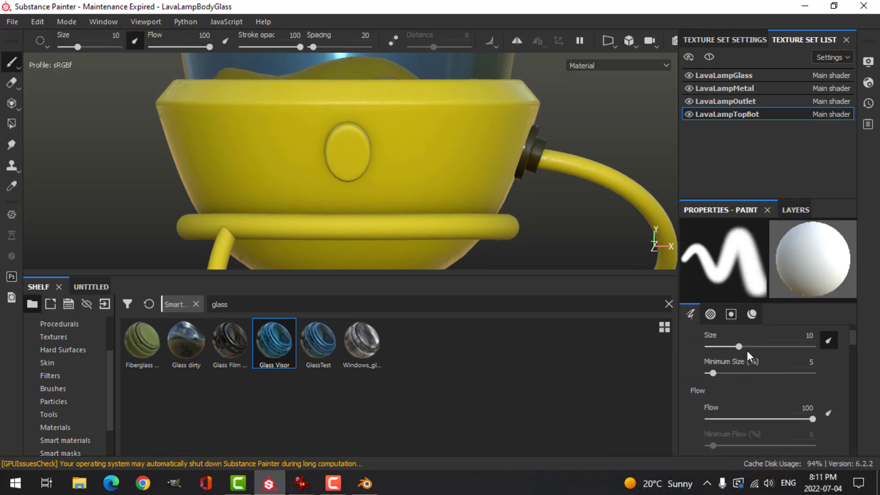
{"action": "scroll", "coordinate": [746, 354], "scroll_direction": "down", "scroll_amount": 8}
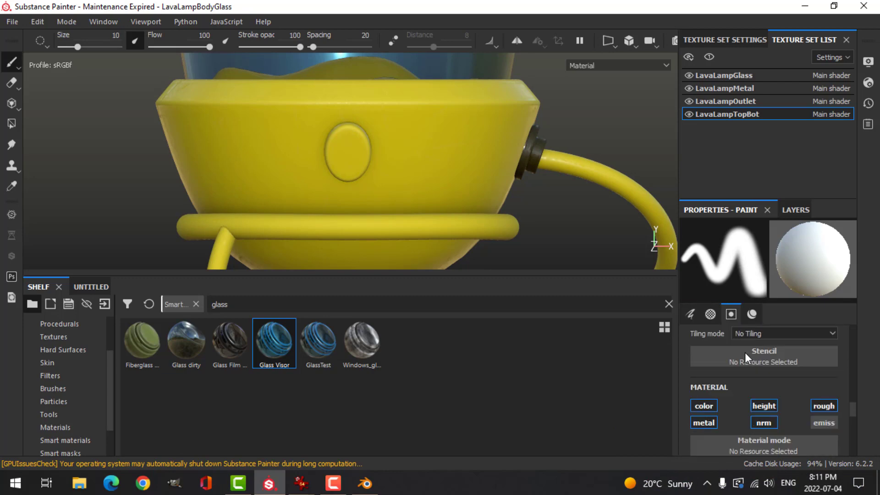
{"action": "left_click", "coordinate": [764, 367]}
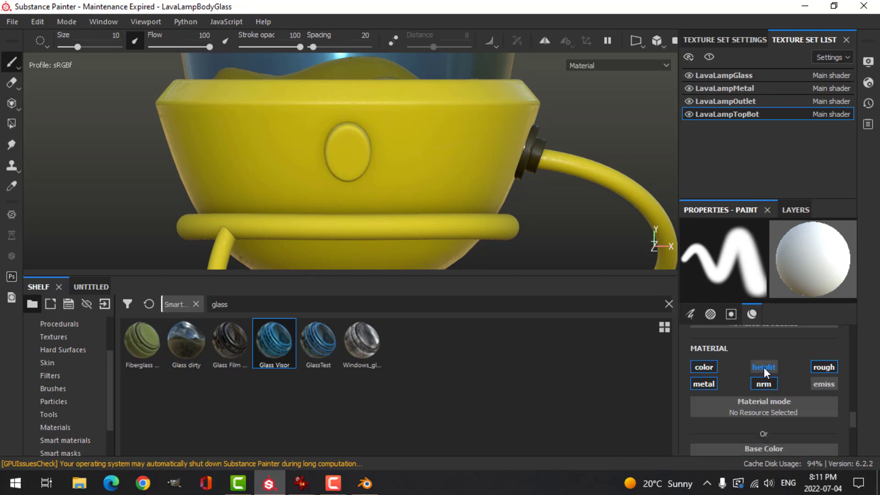
{"action": "left_click", "coordinate": [764, 367]}
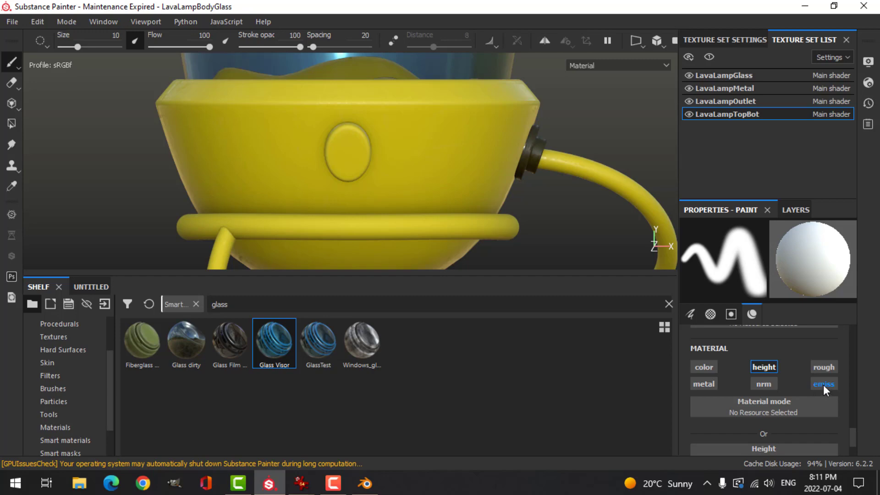
{"action": "scroll", "coordinate": [851, 427], "scroll_direction": "down", "scroll_amount": 2}
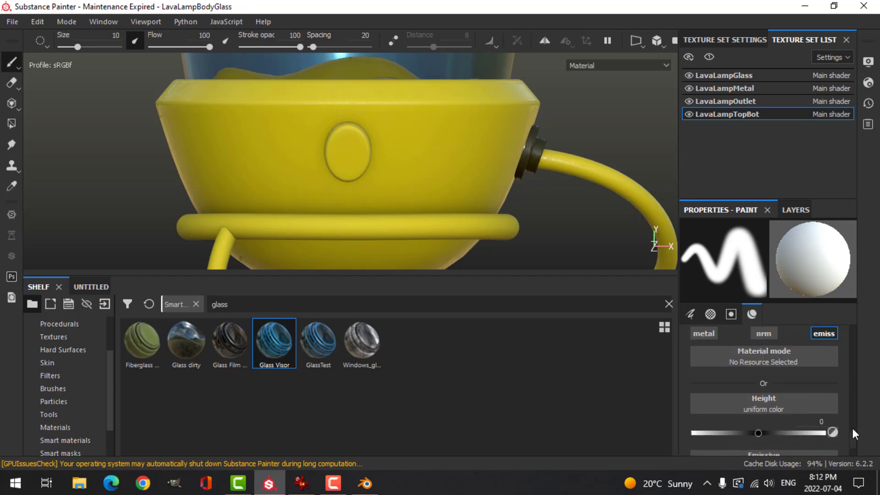
Review the LavaLampTopBot texture set's channels, the main shader's parameters and the channel types that can be added
{"action": "left_click", "coordinate": [733, 40]}
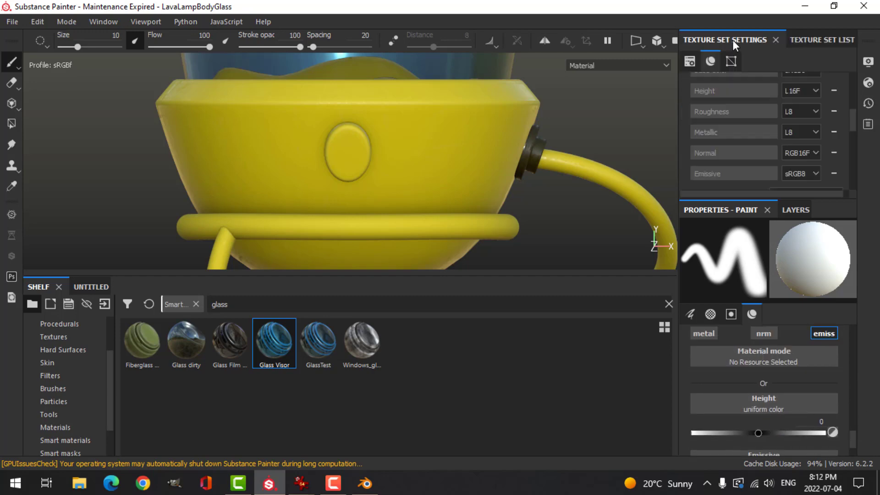
{"action": "left_click", "coordinate": [825, 41]}
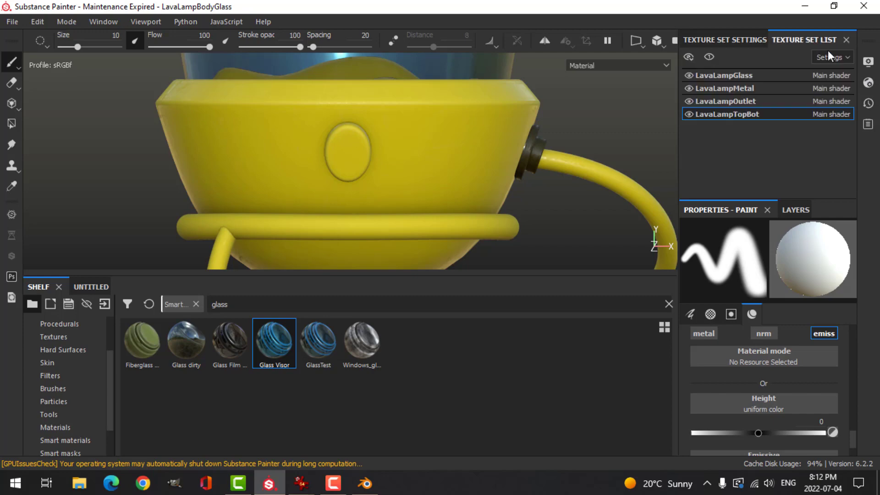
{"action": "left_click", "coordinate": [868, 83]}
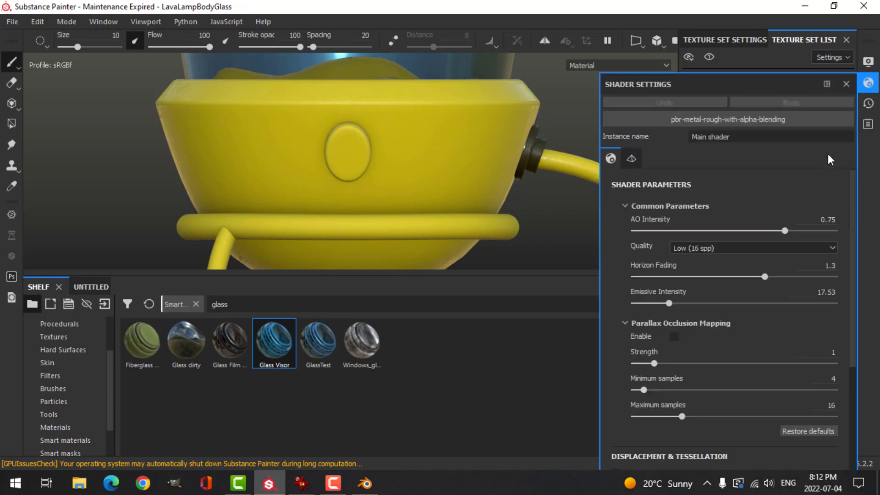
{"action": "left_click", "coordinate": [749, 44]}
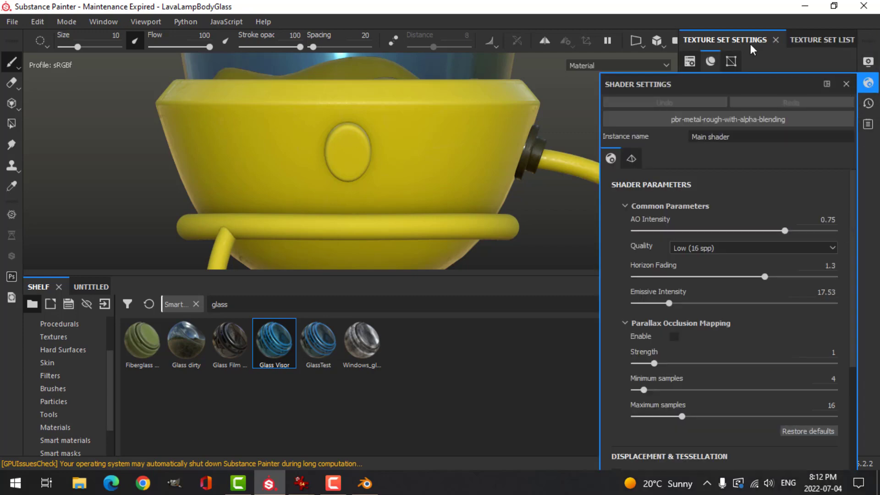
{"action": "left_click", "coordinate": [869, 82]}
{"action": "scroll", "coordinate": [850, 116], "scroll_direction": "up", "scroll_amount": 1}
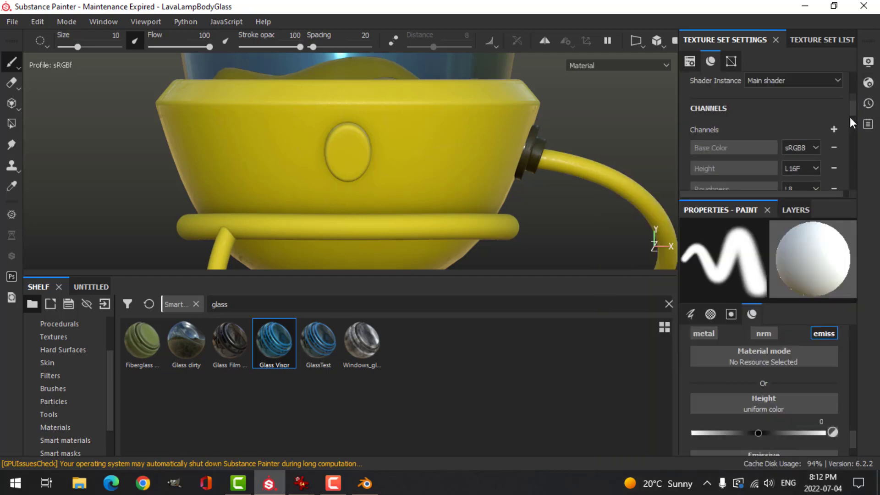
{"action": "left_click", "coordinate": [834, 130]}
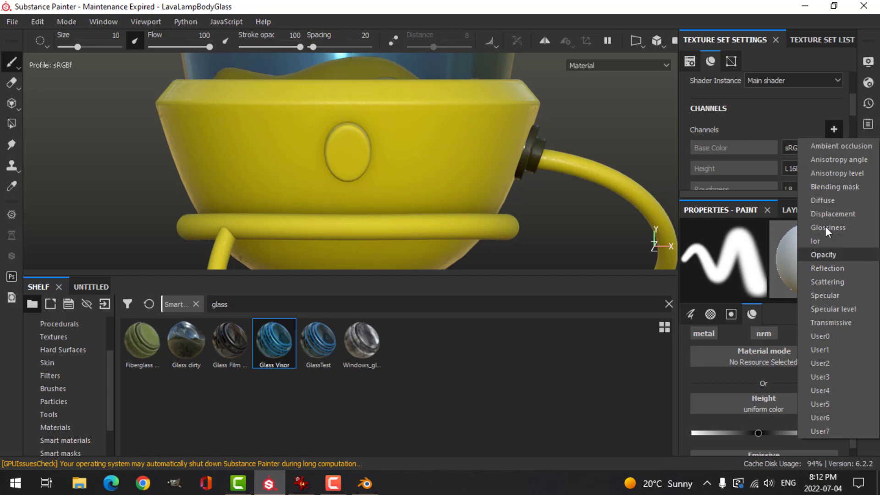
{"action": "left_click", "coordinate": [824, 255]}
{"action": "scroll", "coordinate": [849, 114], "scroll_direction": "down", "scroll_amount": 3}
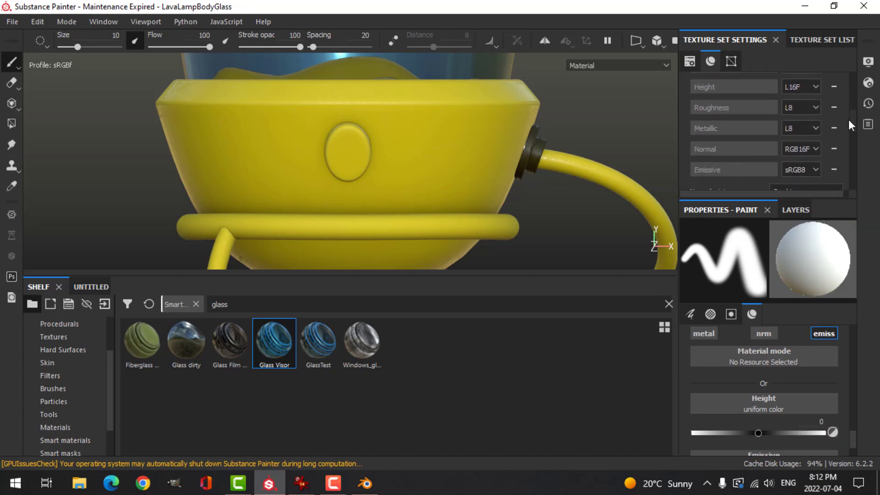
Remove the Emissive channel from the LavaLampTopBot texture set and add it again
{"action": "left_click", "coordinate": [834, 146]}
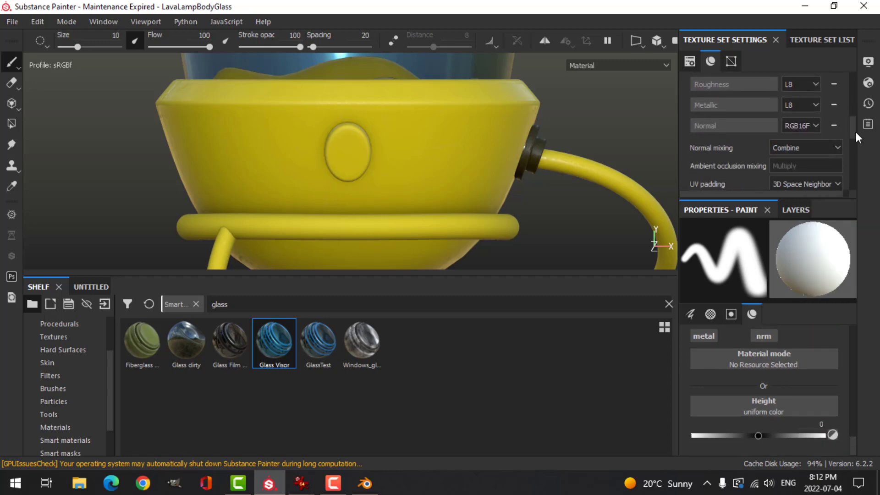
{"action": "scroll", "coordinate": [854, 115], "scroll_direction": "up", "scroll_amount": 3}
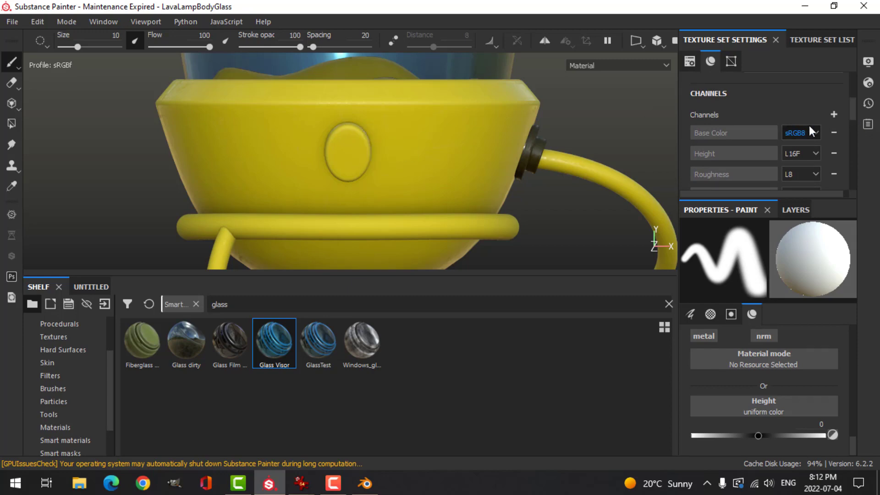
{"action": "left_click", "coordinate": [835, 114]}
{"action": "left_click", "coordinate": [829, 211]}
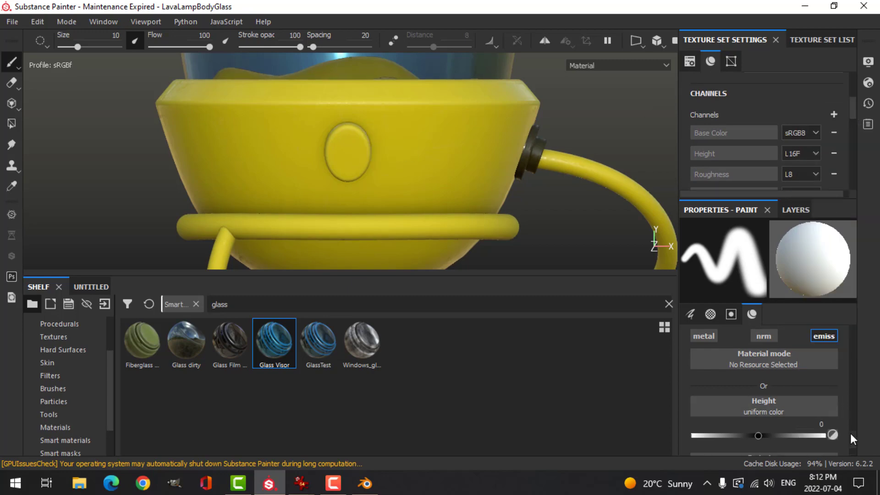
Set the brush's height to about -0.1787 and its emissive color to a light blue with hue 0.551
{"action": "scroll", "coordinate": [852, 438], "scroll_direction": "down", "scroll_amount": 2}
{"action": "left_click_drag", "start_coordinate": [757, 388], "coordinate": [746, 388]}
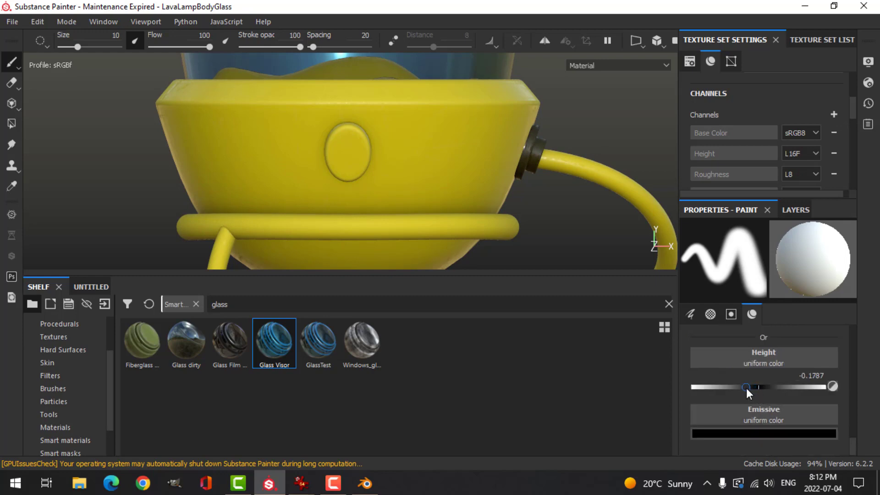
{"action": "left_click", "coordinate": [775, 432]}
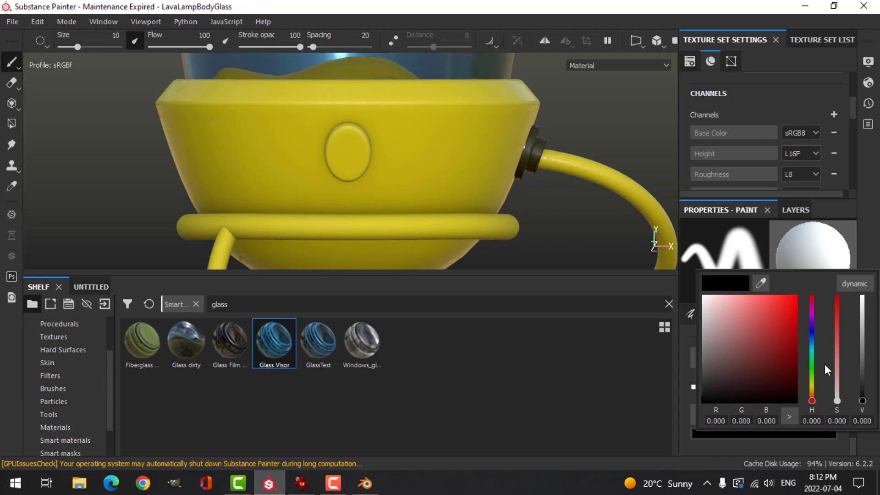
{"action": "left_click_drag", "start_coordinate": [812, 394], "coordinate": [812, 343]}
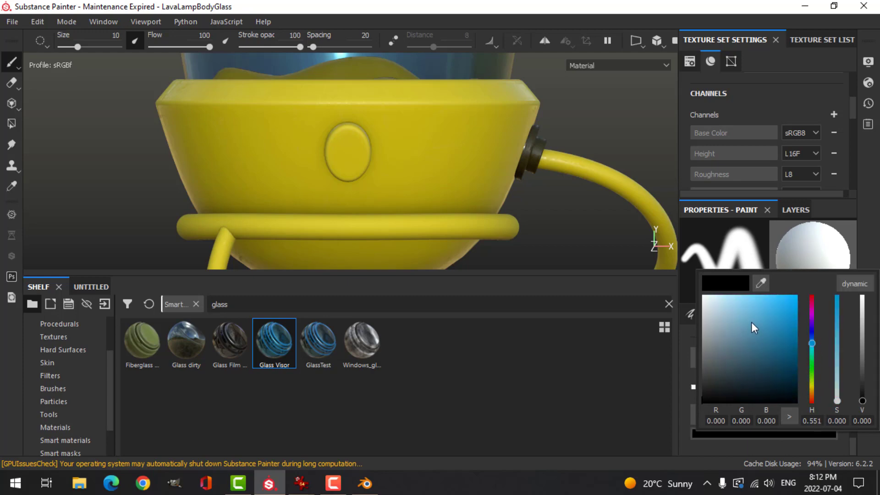
{"action": "left_click_drag", "start_coordinate": [764, 313], "coordinate": [766, 316]}
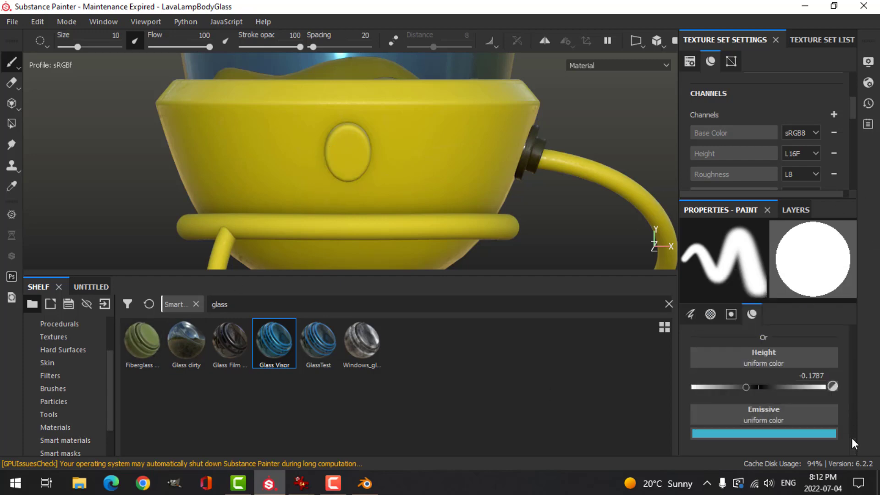
{"action": "scroll", "coordinate": [852, 438], "scroll_direction": "up", "scroll_amount": 2}
Select the Sign Power alpha from the shelf's Alphas as the brush shape, with Layer 1 active
{"action": "left_click", "coordinate": [788, 210]}
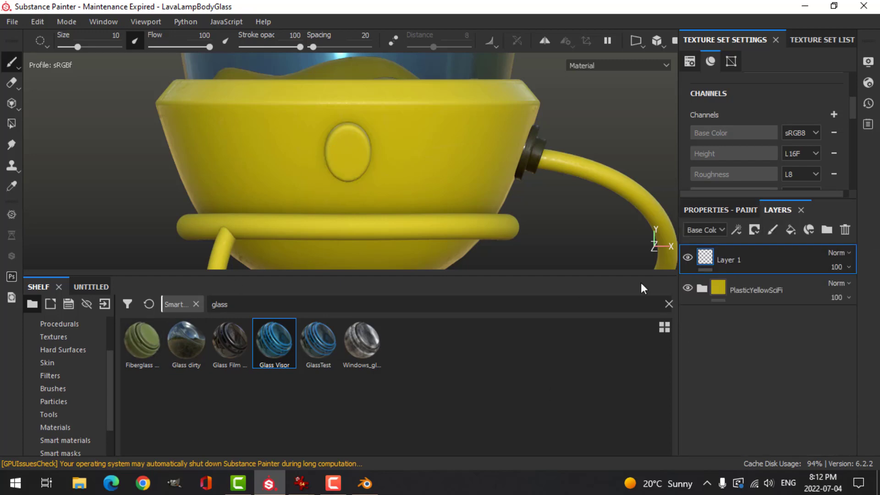
{"action": "scroll", "coordinate": [73, 357], "scroll_direction": "up", "scroll_amount": 3}
{"action": "left_click", "coordinate": [62, 351]}
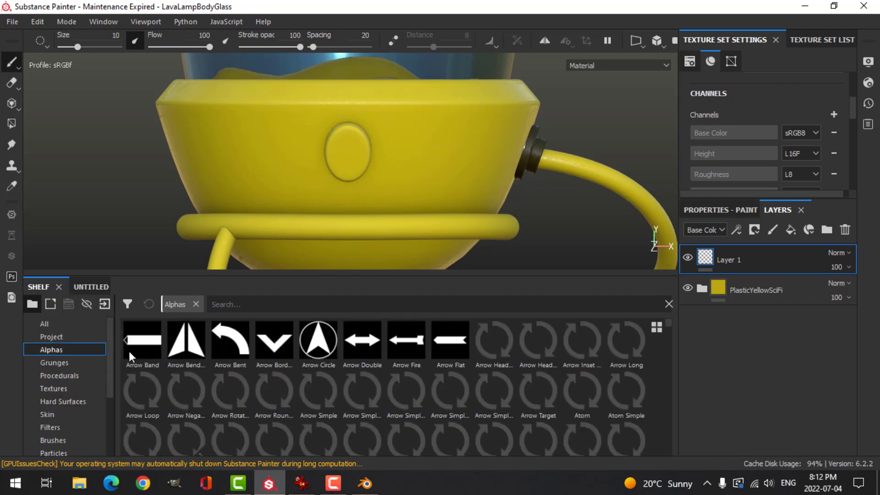
{"action": "scroll", "coordinate": [321, 339], "scroll_direction": "down", "scroll_amount": 10}
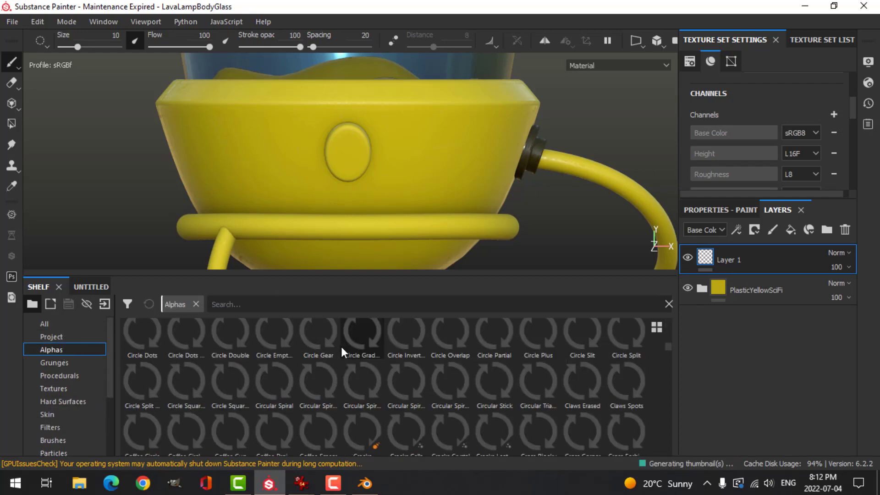
{"action": "scroll", "coordinate": [397, 391], "scroll_direction": "down", "scroll_amount": 10}
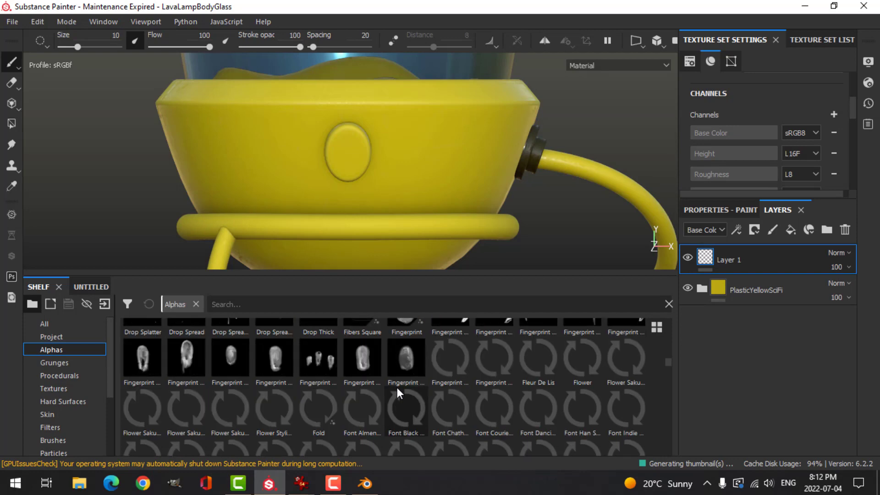
{"action": "scroll", "coordinate": [396, 386], "scroll_direction": "down", "scroll_amount": 10}
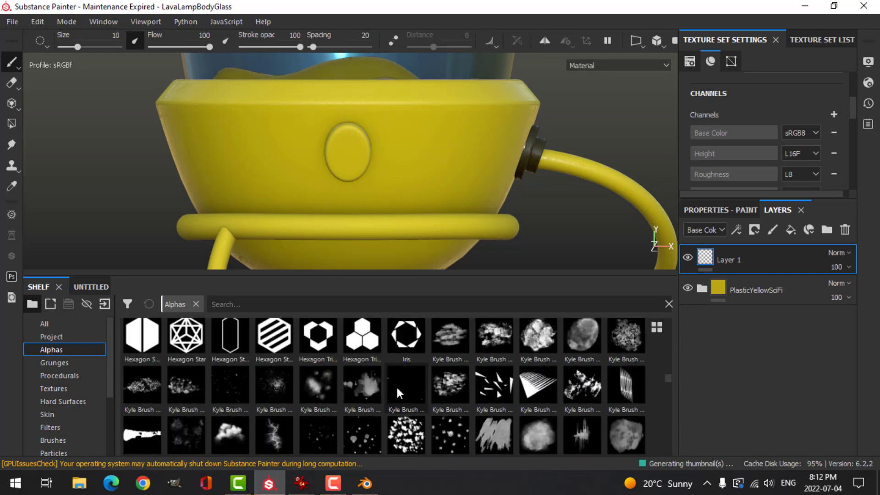
{"action": "scroll", "coordinate": [397, 389], "scroll_direction": "down", "scroll_amount": 10}
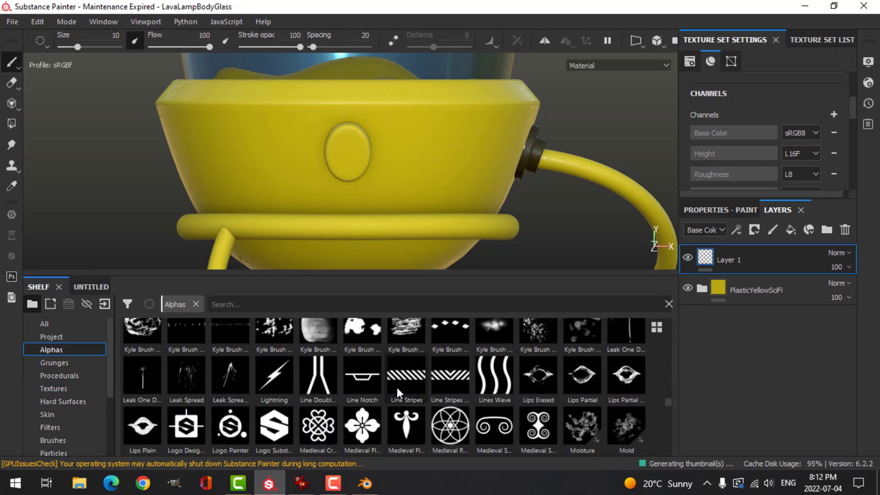
{"action": "scroll", "coordinate": [397, 387], "scroll_direction": "down", "scroll_amount": 10}
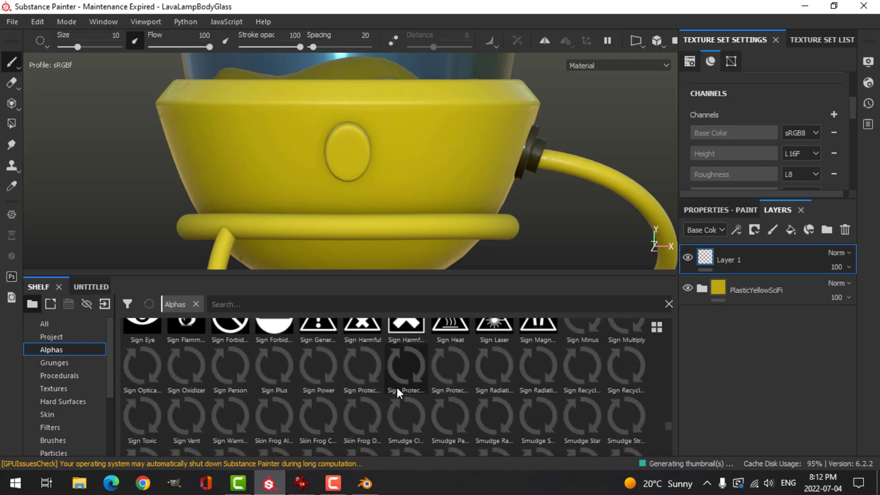
{"action": "left_click", "coordinate": [326, 373]}
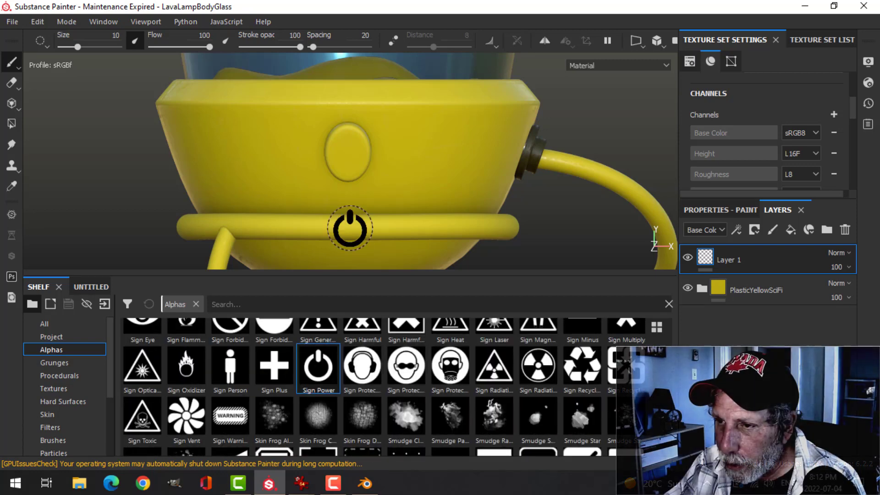
Try stamping the glowing power sign on the oval button of the lamp's base, and undo the stamp
{"action": "left_click", "coordinate": [348, 156]}
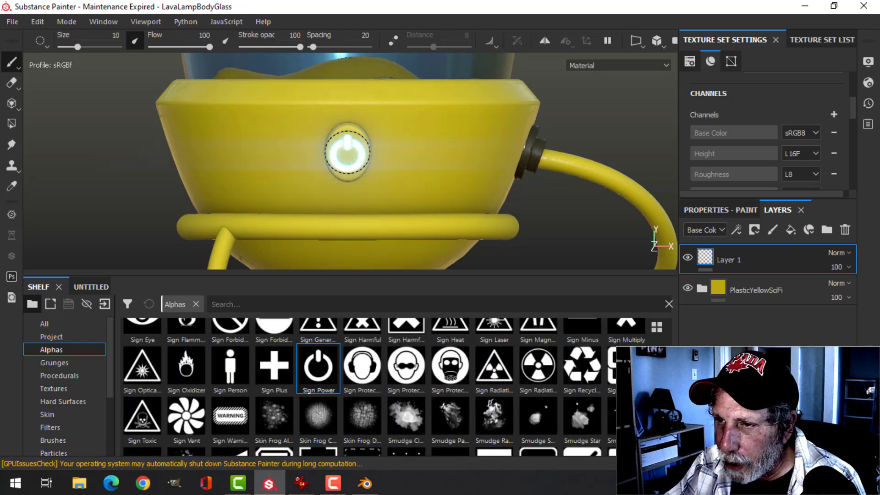
{"action": "mouse_move", "coordinate": [436, 181]}
{"action": "left_mouse_down", "text": "alt"}
{"action": "mouse_move", "coordinate": [399, 185]}
{"action": "mouse_move", "coordinate": [386, 149]}
{"action": "mouse_move", "coordinate": [448, 171]}
{"action": "left_mouse_up", "text": "alt"}
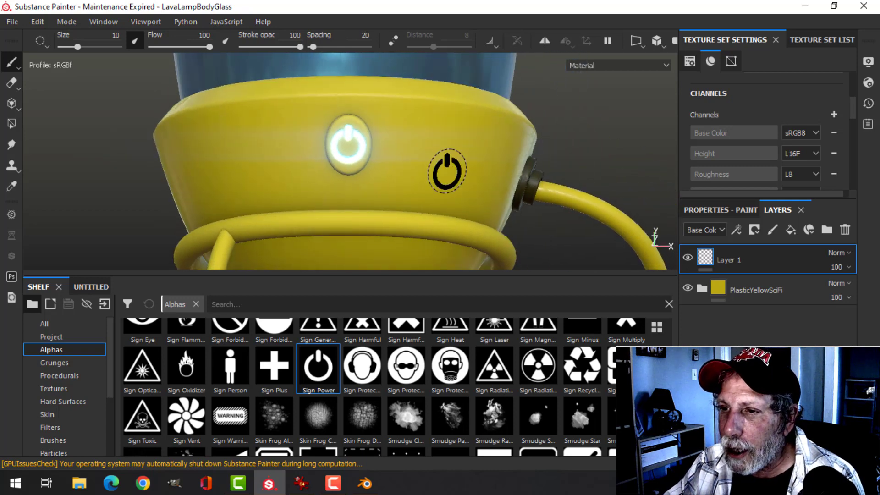
{"action": "key", "text": "ctrl+z"}
Look through the display settings' environment, camera and viewport sections, and examine the Glare post effect's parameters
{"action": "left_click", "coordinate": [868, 62]}
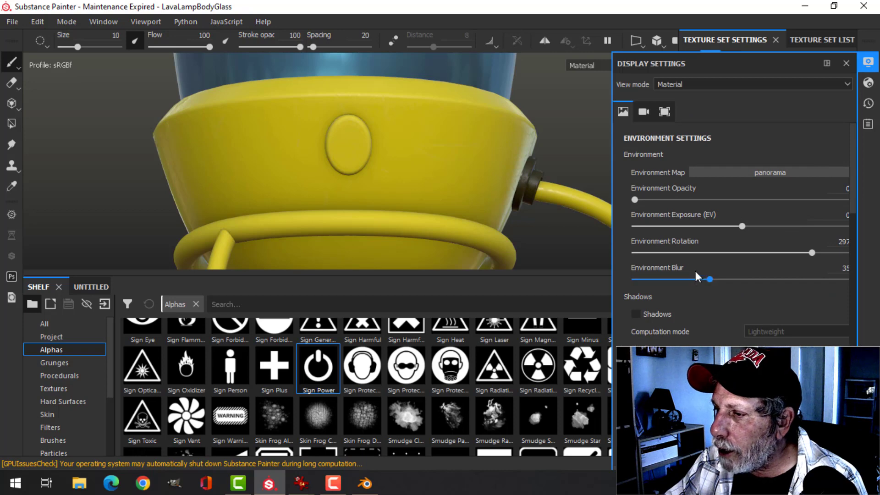
{"action": "scroll", "coordinate": [692, 283], "scroll_direction": "down", "scroll_amount": 5}
{"action": "scroll", "coordinate": [692, 284], "scroll_direction": "down", "scroll_amount": 4}
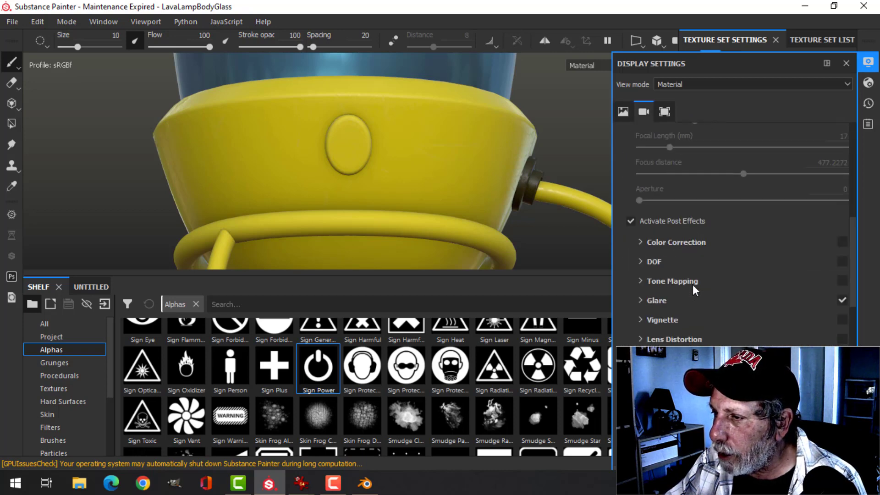
{"action": "left_click", "coordinate": [641, 301]}
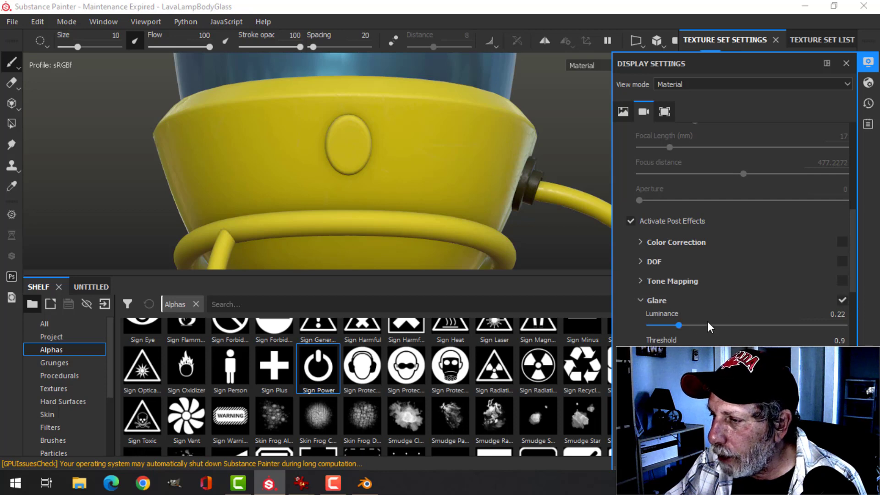
{"action": "left_click", "coordinate": [641, 301]}
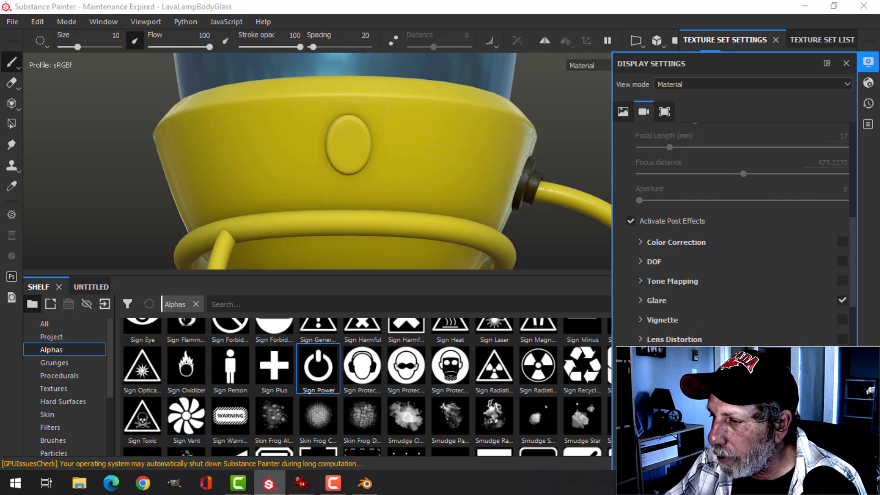
{"action": "scroll", "coordinate": [693, 345], "scroll_direction": "down", "scroll_amount": 8}
{"action": "scroll", "coordinate": [693, 346], "scroll_direction": "down", "scroll_amount": 10}
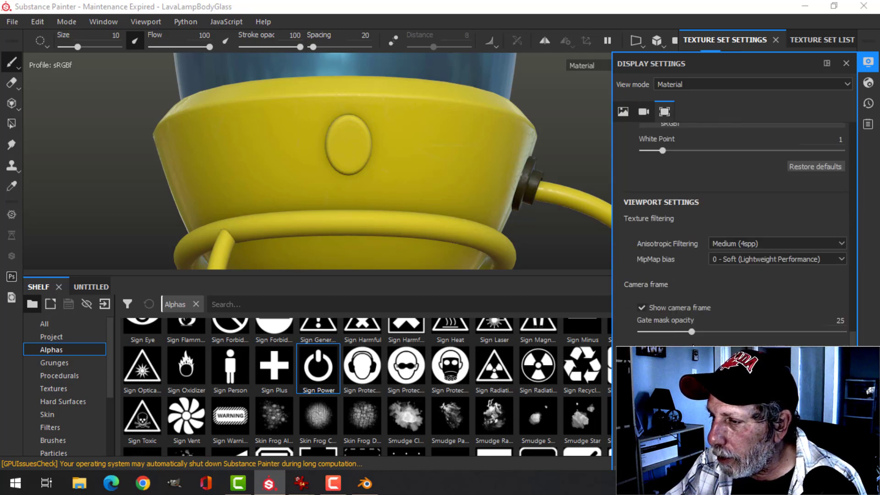
{"action": "scroll", "coordinate": [693, 343], "scroll_direction": "up", "scroll_amount": 20}
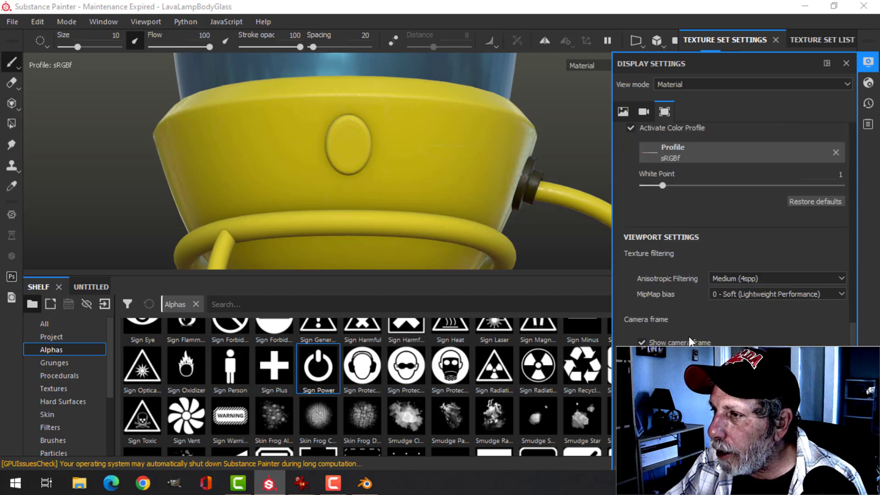
{"action": "left_click", "coordinate": [868, 61]}
Lower the Emissive Intensity of the main shader to about 11.69
{"action": "left_click", "coordinate": [868, 83]}
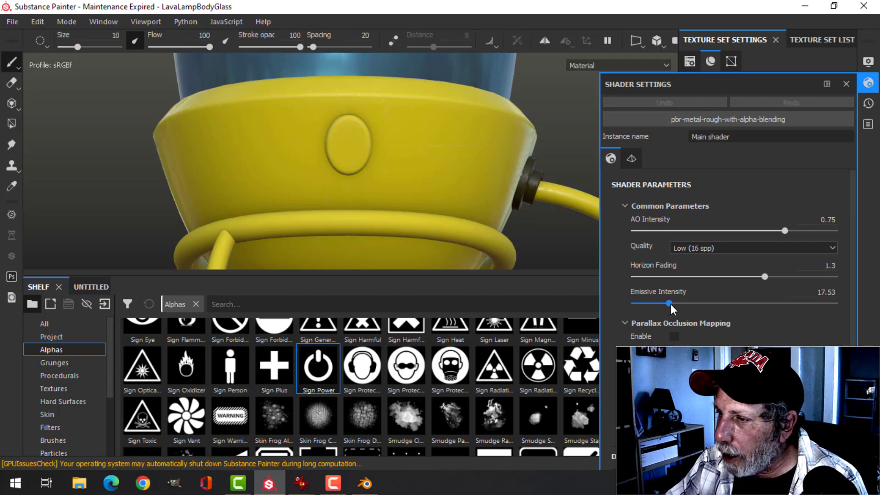
{"action": "left_click_drag", "start_coordinate": [669, 303], "coordinate": [634, 303]}
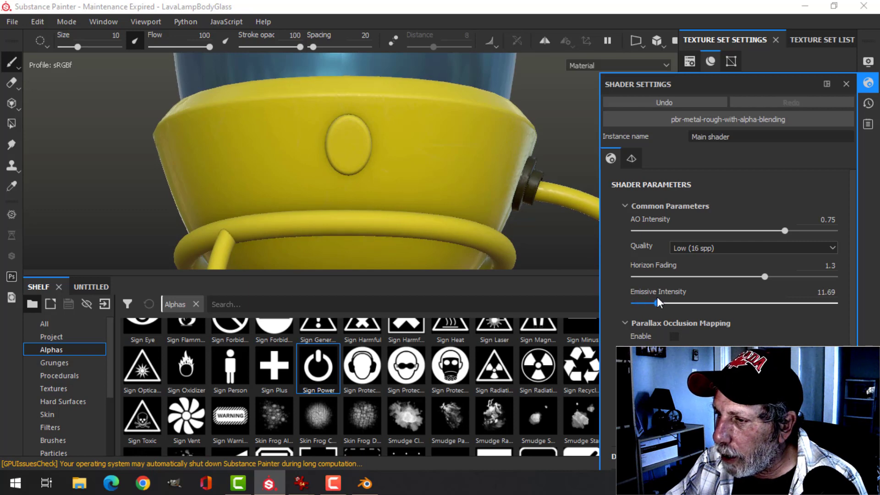
{"action": "left_click", "coordinate": [868, 82]}
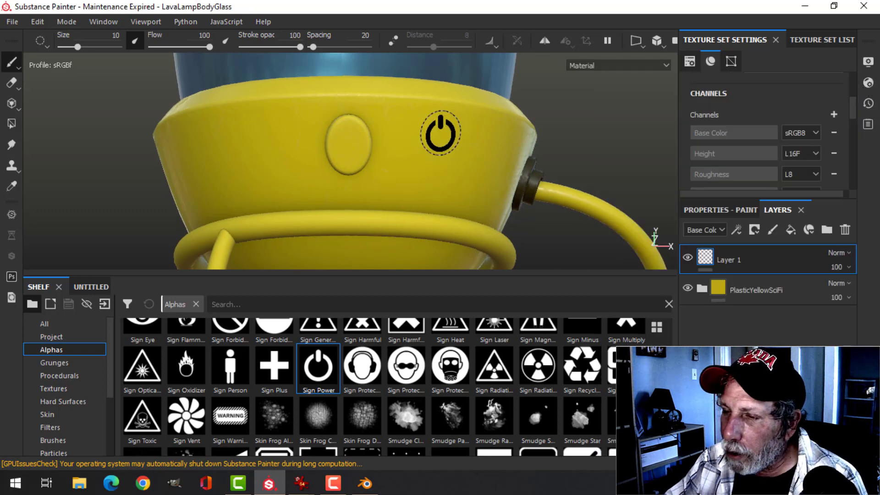
Reduce the brush size to 9.26 and stamp the glowing power sign in the centre of the base's oval button
{"action": "mouse_move", "coordinate": [365, 145]}
{"action": "left_mouse_down", "text": "alt"}
{"action": "mouse_move", "coordinate": [369, 163]}
{"action": "mouse_move", "coordinate": [365, 151]}
{"action": "left_mouse_up", "text": "alt"}
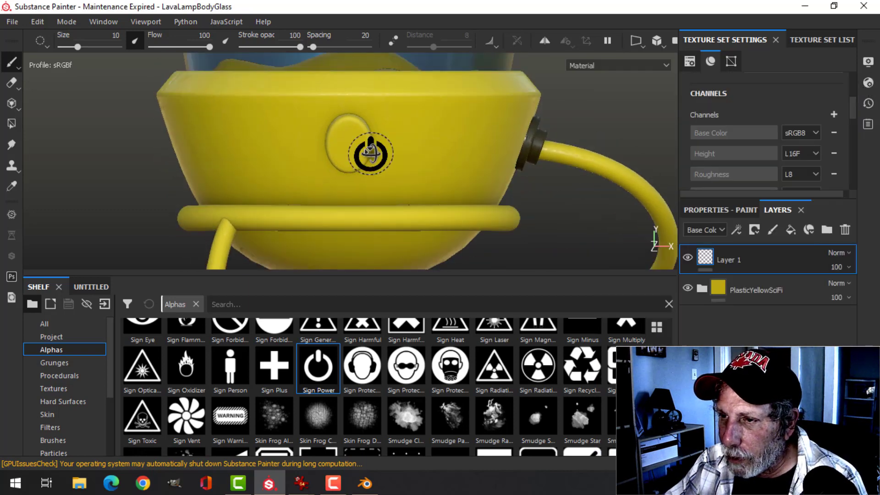
{"action": "right_click_drag", "start_coordinate": [353, 142], "coordinate": [349, 143], "text": "ctrl"}
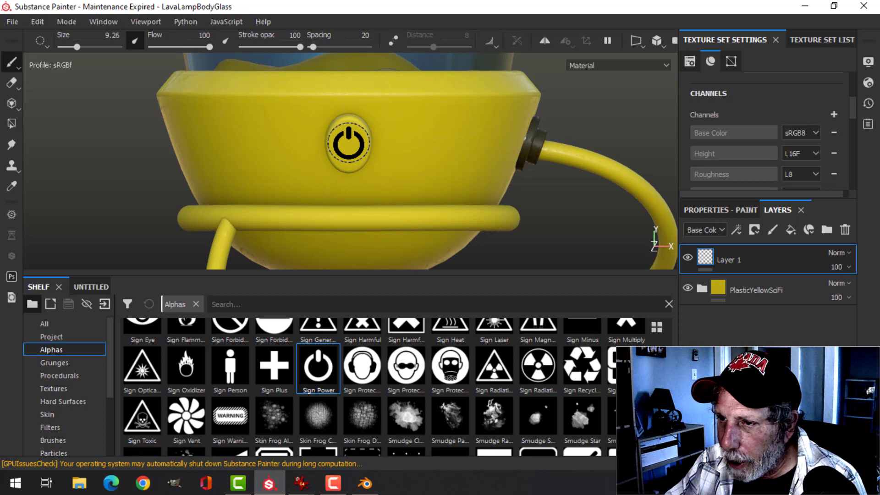
{"action": "left_click_drag", "start_coordinate": [477, 167], "coordinate": [440, 174], "text": "alt"}
Inspect the textured lava lamp and its glowing power button from several angles and distances
{"action": "scroll", "coordinate": [440, 174], "scroll_direction": "down", "scroll_amount": 5}
{"action": "middle_click_drag", "start_coordinate": [468, 195], "coordinate": [501, 198], "text": "alt"}
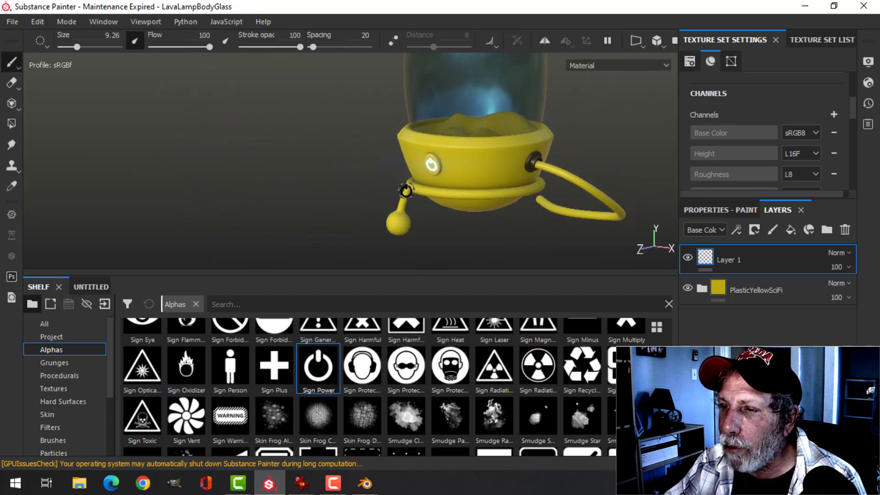
{"action": "middle_click_drag", "start_coordinate": [435, 184], "coordinate": [319, 185], "text": "alt"}
{"action": "left_click_drag", "start_coordinate": [319, 185], "coordinate": [474, 186], "text": "alt"}
{"action": "middle_click_drag", "start_coordinate": [467, 167], "coordinate": [511, 230], "text": "alt"}
{"action": "left_click_drag", "start_coordinate": [511, 230], "coordinate": [491, 207], "text": "alt"}
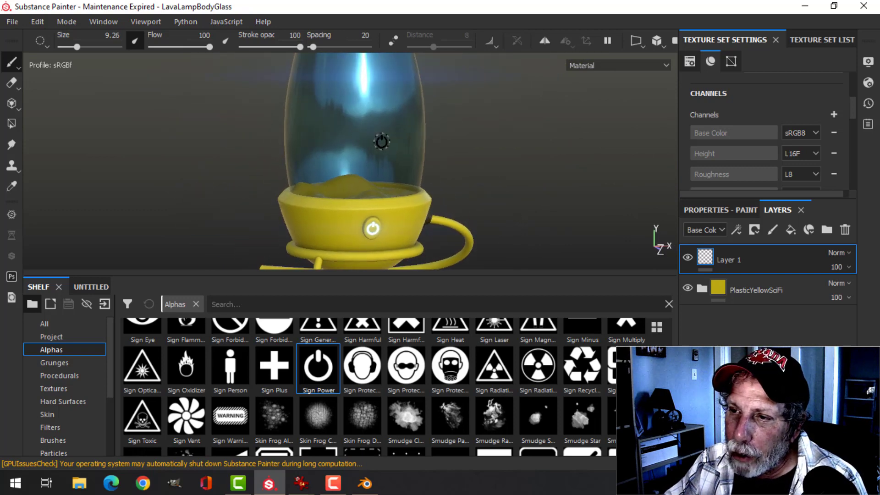
{"action": "mouse_move", "coordinate": [500, 141]}
{"action": "left_mouse_down", "text": "alt"}
{"action": "mouse_move", "coordinate": [434, 167]}
{"action": "mouse_move", "coordinate": [436, 187]}
{"action": "mouse_move", "coordinate": [484, 146]}
{"action": "mouse_move", "coordinate": [527, 151]}
{"action": "mouse_move", "coordinate": [495, 165]}
{"action": "mouse_move", "coordinate": [442, 155]}
{"action": "mouse_move", "coordinate": [478, 172]}
{"action": "mouse_move", "coordinate": [471, 165]}
{"action": "mouse_move", "coordinate": [477, 125]}
{"action": "mouse_move", "coordinate": [477, 174]}
{"action": "left_mouse_up", "text": "alt"}
{"action": "scroll", "coordinate": [477, 169], "scroll_direction": "down", "scroll_amount": 5}
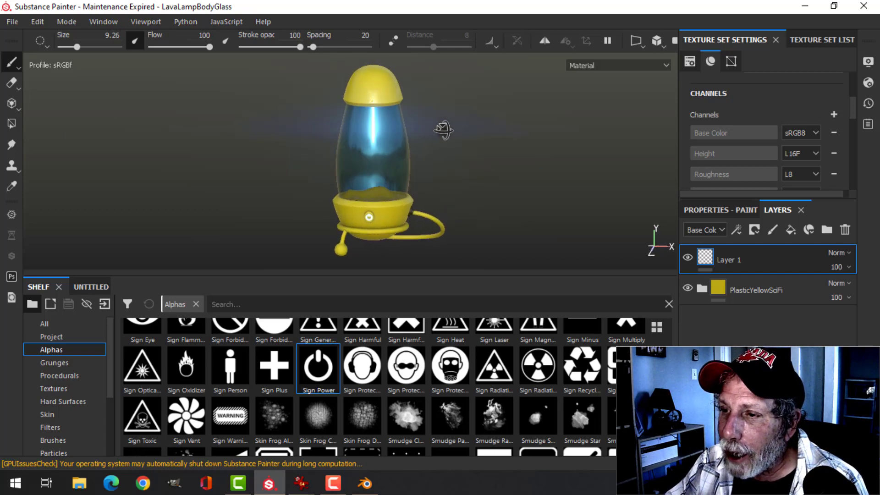
{"action": "mouse_move", "coordinate": [456, 126]}
{"action": "left_mouse_down", "text": "alt"}
{"action": "mouse_move", "coordinate": [450, 140]}
{"action": "mouse_move", "coordinate": [455, 126]}
{"action": "left_mouse_up", "text": "alt"}
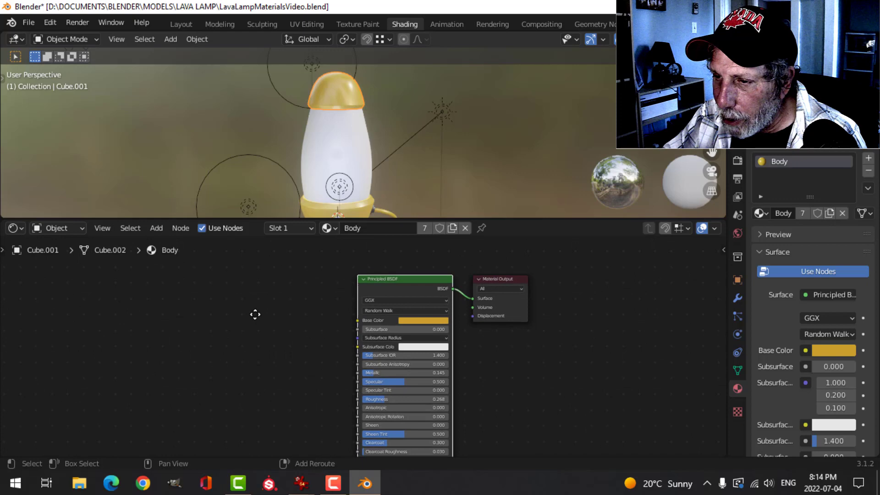
In Blender, apply the Principled Texture Setup to the Body material with the six LavaLampTopBot images, BaseColor through Roughness, from the TEXTURES folder
{"action": "middle_click_drag", "start_coordinate": [255, 315], "coordinate": [254, 313]}
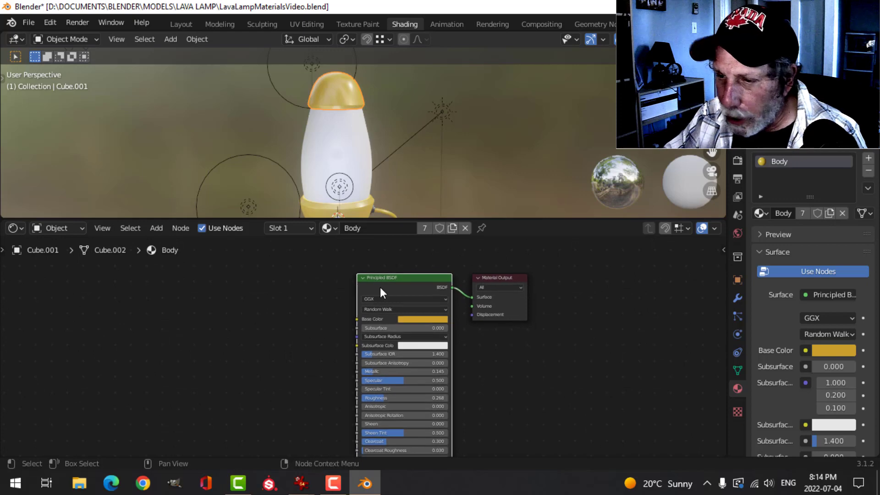
{"action": "key", "text": "ctrl+shift+t"}
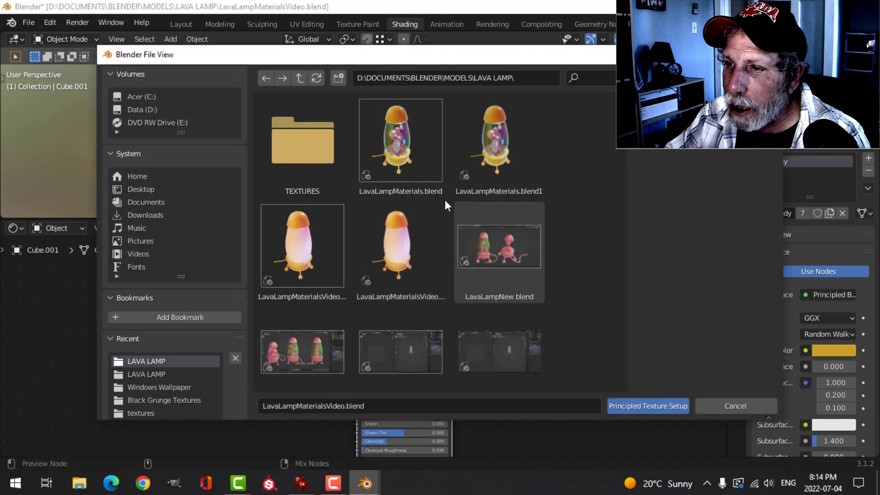
{"action": "double_click", "coordinate": [310, 138]}
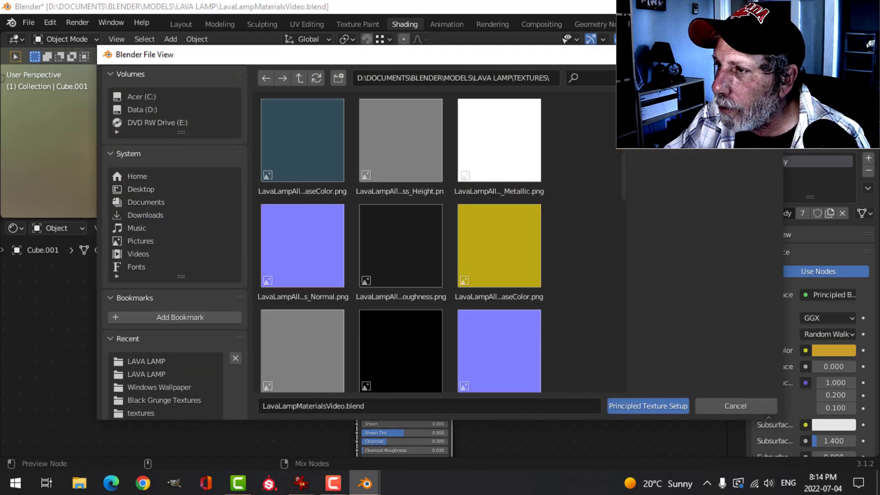
{"action": "left_click", "coordinate": [670, 78]}
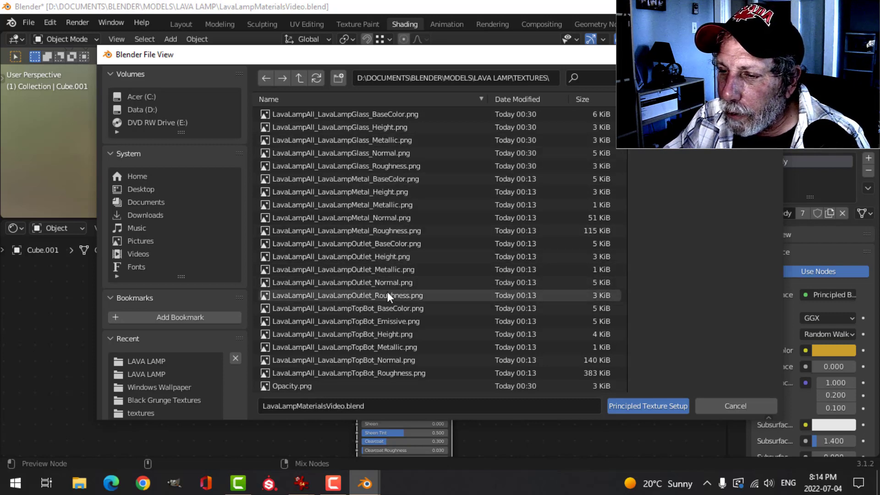
{"action": "left_click", "coordinate": [382, 309]}
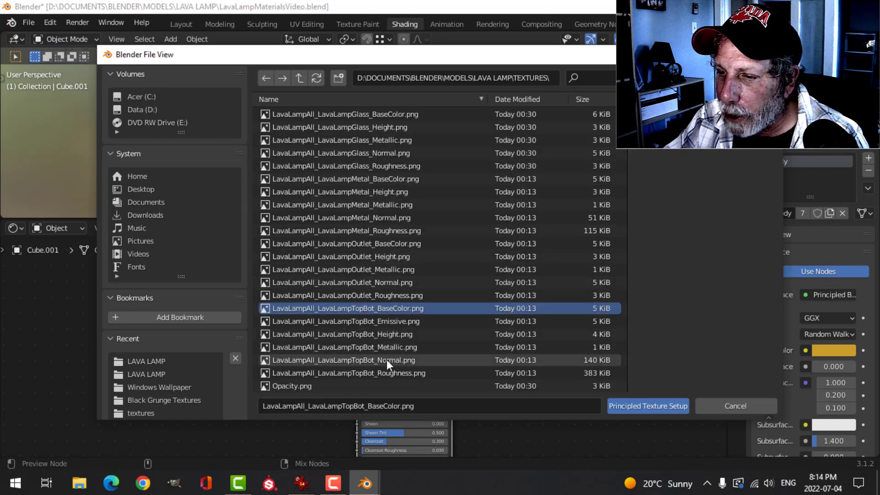
{"action": "left_click", "coordinate": [387, 372], "text": "shift"}
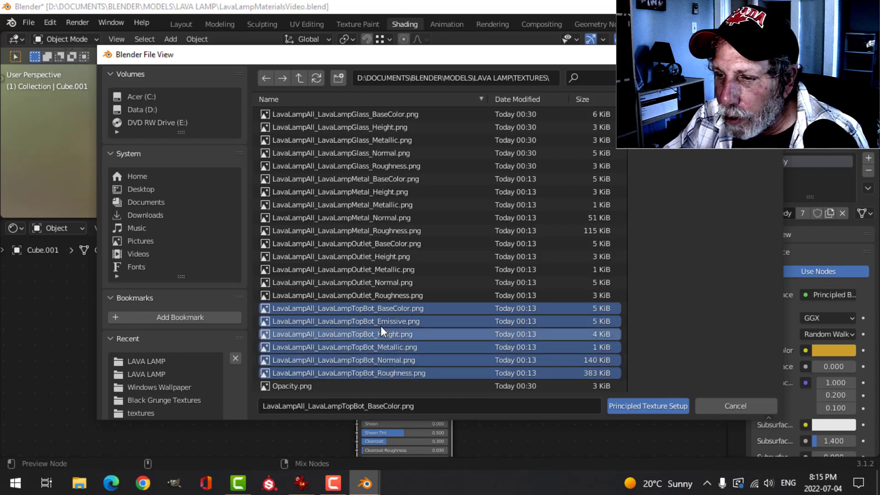
{"action": "left_click", "coordinate": [626, 406]}
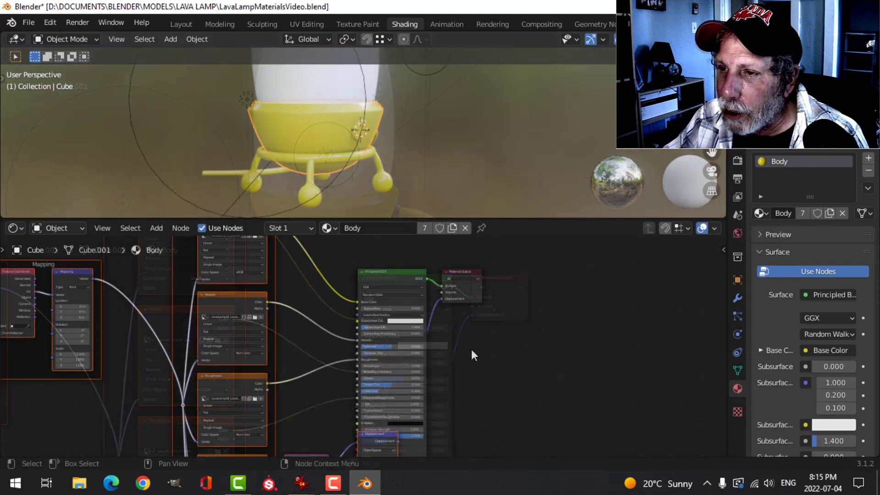
Apply the Principled Texture Setup to the cord outlet's Outlet material with the LavaLampOutlet BaseColor, Height, Metallic, Normal and Roughness images
{"action": "middle_click_drag", "start_coordinate": [473, 195], "coordinate": [478, 214], "text": "shift"}
{"action": "middle_click_drag", "start_coordinate": [478, 213], "coordinate": [475, 192]}
{"action": "scroll", "coordinate": [461, 154], "scroll_direction": "down", "scroll_amount": 4}
{"action": "middle_click_drag", "start_coordinate": [461, 153], "coordinate": [461, 176], "text": "shift"}
{"action": "middle_click_drag", "start_coordinate": [461, 176], "coordinate": [412, 194]}
{"action": "scroll", "coordinate": [370, 108], "scroll_direction": "up", "scroll_amount": 6}
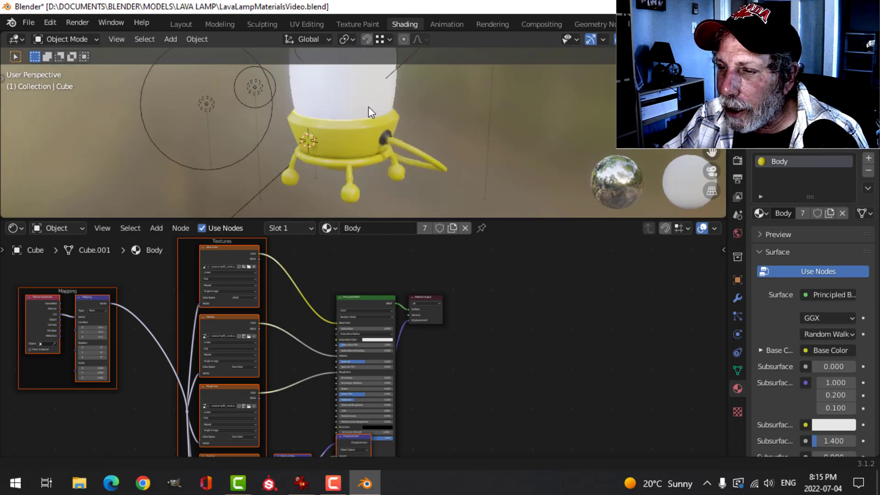
{"action": "left_click", "coordinate": [378, 119]}
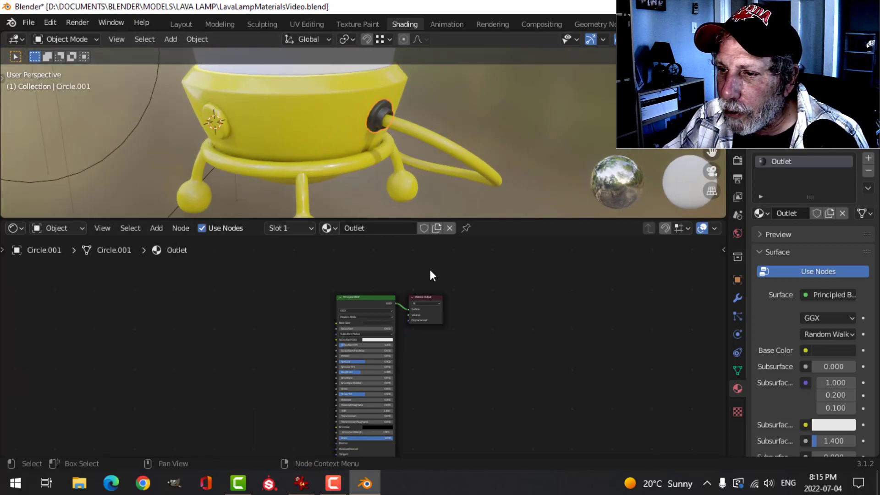
{"action": "left_click", "coordinate": [353, 297]}
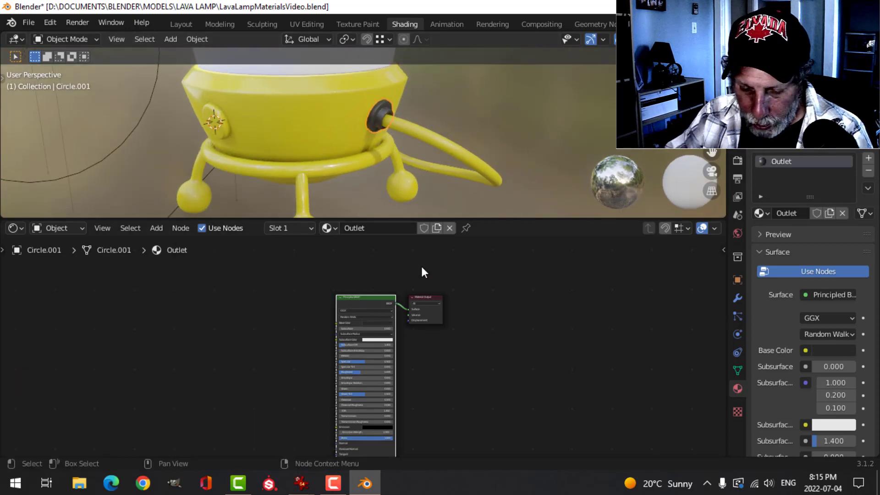
{"action": "key", "text": "ctrl+shift+t"}
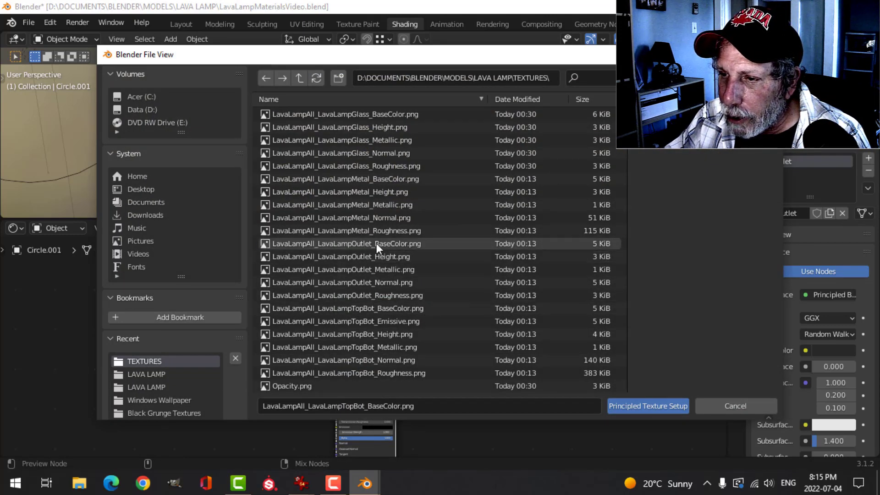
{"action": "left_click_drag", "start_coordinate": [376, 243], "coordinate": [377, 297]}
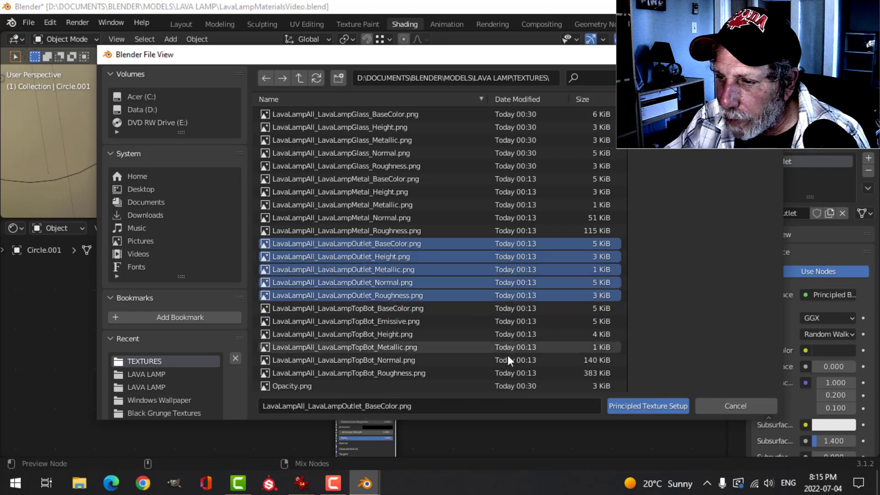
{"action": "left_click", "coordinate": [619, 406]}
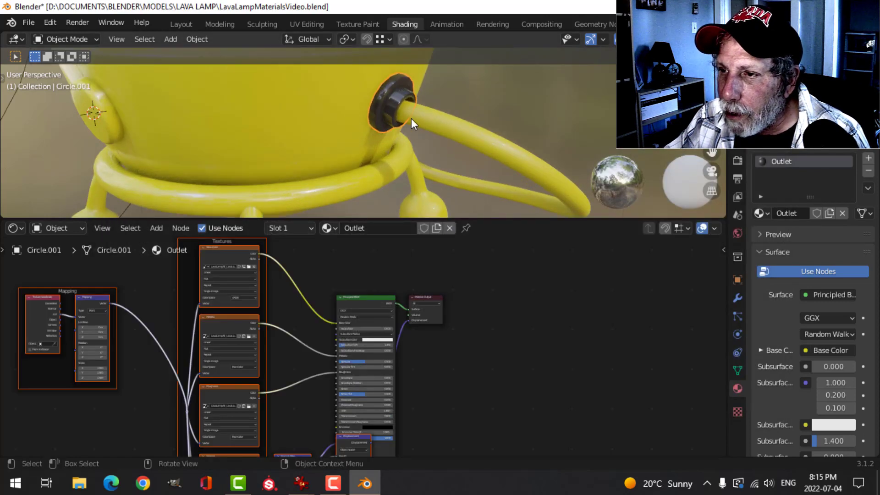
Apply the Principled Texture Setup to the lamp body's Glass material with the LavaLampGlass BaseColor, Height, Metallic, Normal and Roughness images
{"action": "scroll", "coordinate": [405, 124], "scroll_direction": "down", "scroll_amount": 8}
{"action": "mouse_move", "coordinate": [413, 141]}
{"action": "middle_mouse_down"}
{"action": "mouse_move", "coordinate": [373, 145]}
{"action": "mouse_move", "coordinate": [423, 147]}
{"action": "mouse_move", "coordinate": [456, 125]}
{"action": "mouse_move", "coordinate": [421, 157]}
{"action": "middle_mouse_up"}
{"action": "scroll", "coordinate": [423, 152], "scroll_direction": "down", "scroll_amount": 3}
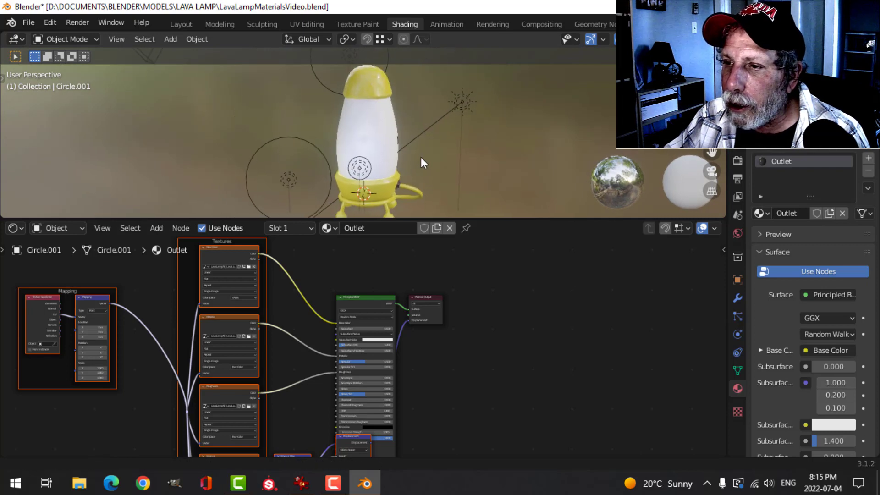
{"action": "scroll", "coordinate": [421, 162], "scroll_direction": "down", "scroll_amount": 4}
{"action": "left_click", "coordinate": [398, 131]}
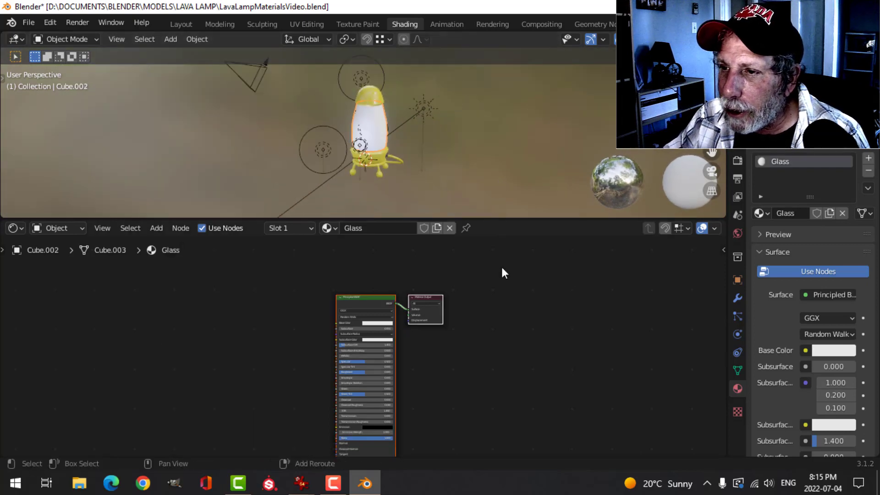
{"action": "middle_click_drag", "start_coordinate": [502, 268], "coordinate": [495, 231]}
{"action": "middle_click_drag", "start_coordinate": [479, 397], "coordinate": [484, 395]}
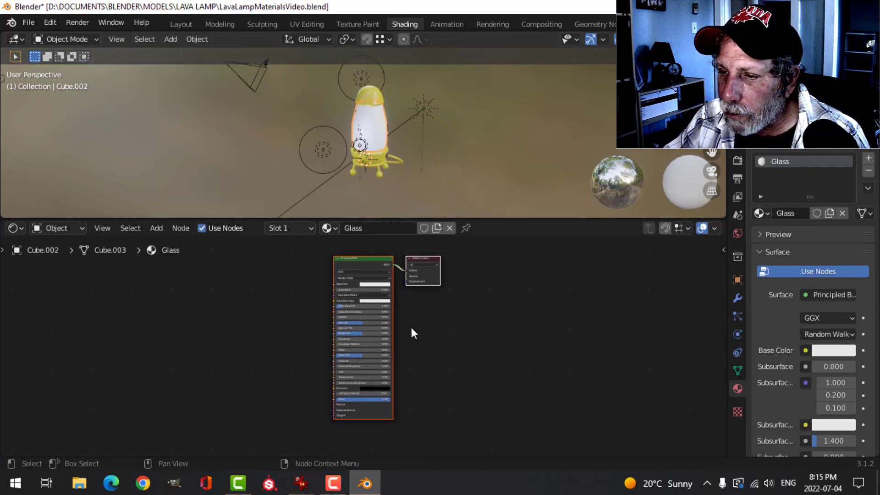
{"action": "left_click", "coordinate": [358, 262]}
{"action": "key", "text": "ctrl+shift+t"}
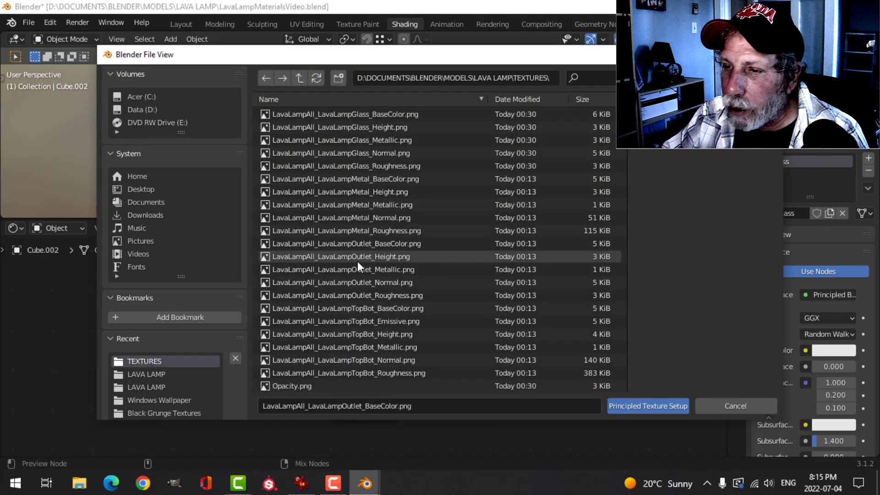
{"action": "left_click_drag", "start_coordinate": [388, 114], "coordinate": [391, 167]}
{"action": "left_click", "coordinate": [634, 406]}
{"action": "scroll", "coordinate": [381, 151], "scroll_direction": "up", "scroll_amount": 4}
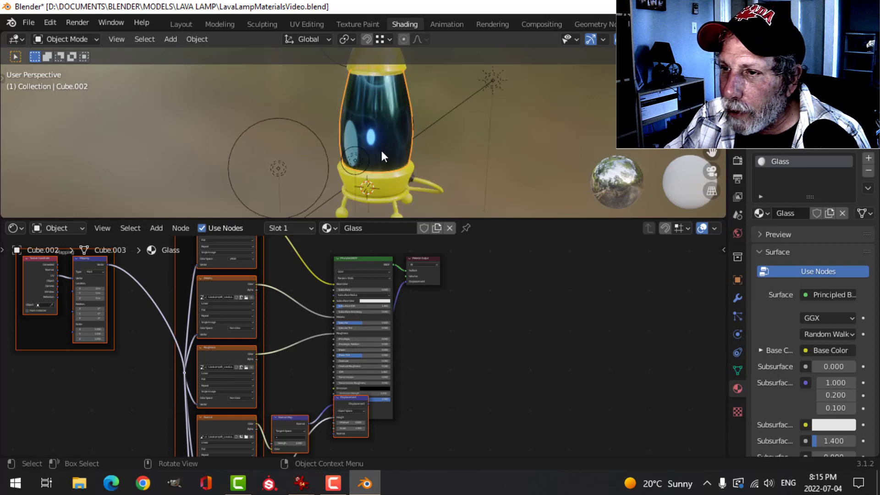
Set the lamp's Glass material to the Alpha Blend blend mode and enable Screen Space Refraction
{"action": "left_click", "coordinate": [480, 295]}
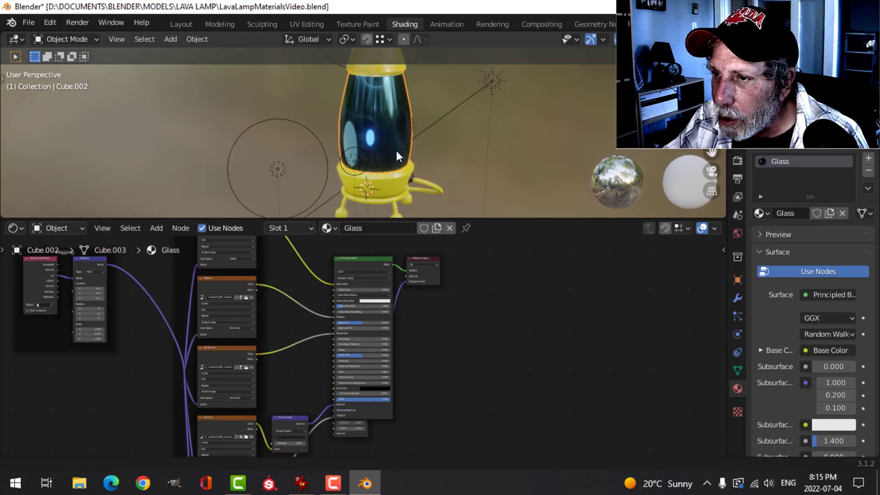
{"action": "middle_click_drag", "start_coordinate": [396, 150], "coordinate": [391, 164], "text": "shift"}
{"action": "left_click", "coordinate": [386, 137]}
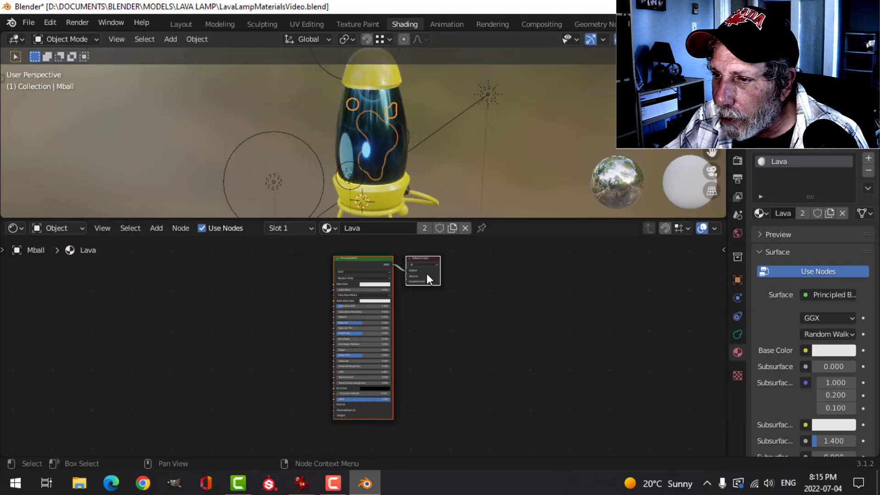
{"action": "left_click", "coordinate": [399, 125]}
{"action": "scroll", "coordinate": [476, 261], "scroll_direction": "up", "scroll_amount": 2}
{"action": "scroll", "coordinate": [392, 127], "scroll_direction": "up", "scroll_amount": 3}
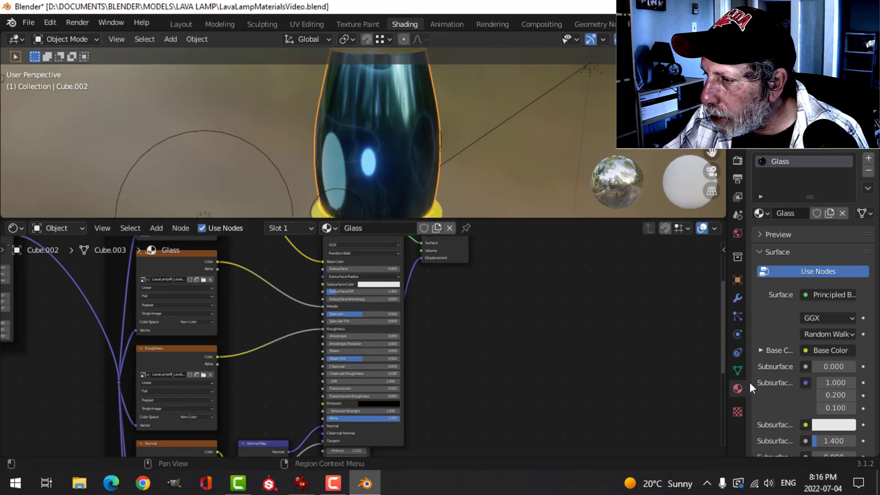
{"action": "scroll", "coordinate": [769, 375], "scroll_direction": "down", "scroll_amount": 15}
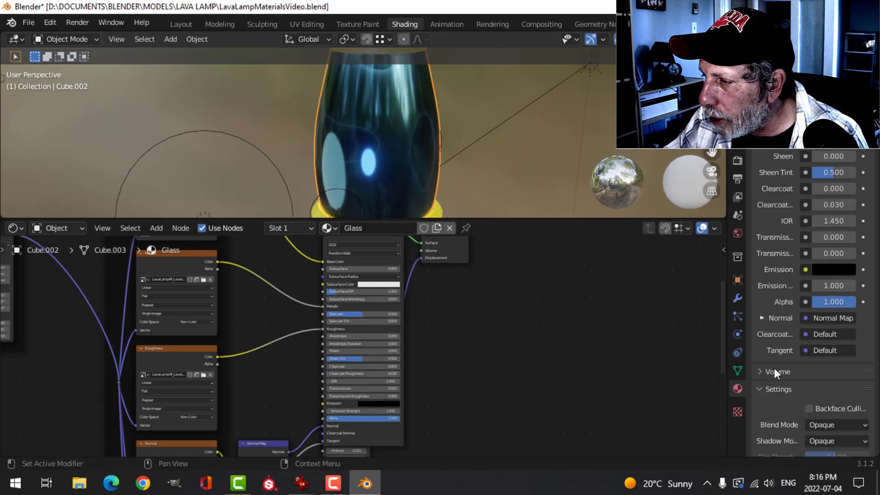
{"action": "scroll", "coordinate": [774, 368], "scroll_direction": "down", "scroll_amount": 10}
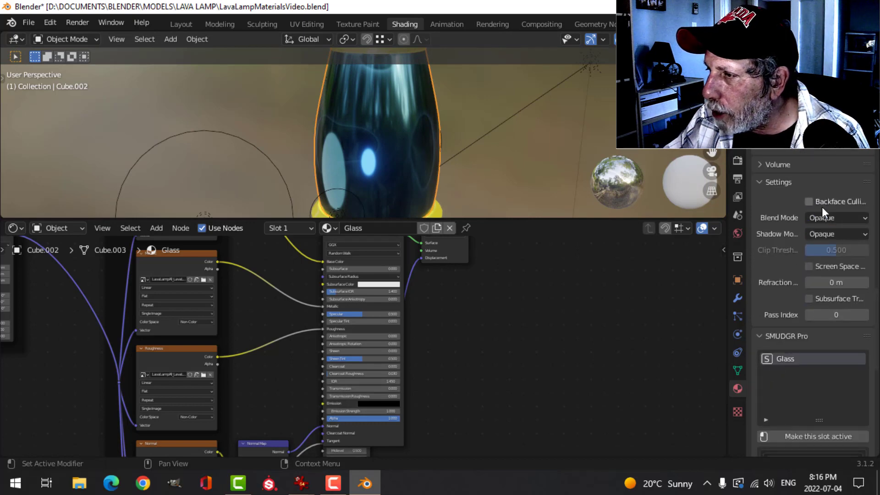
{"action": "left_click", "coordinate": [824, 218]}
{"action": "left_click", "coordinate": [821, 272]}
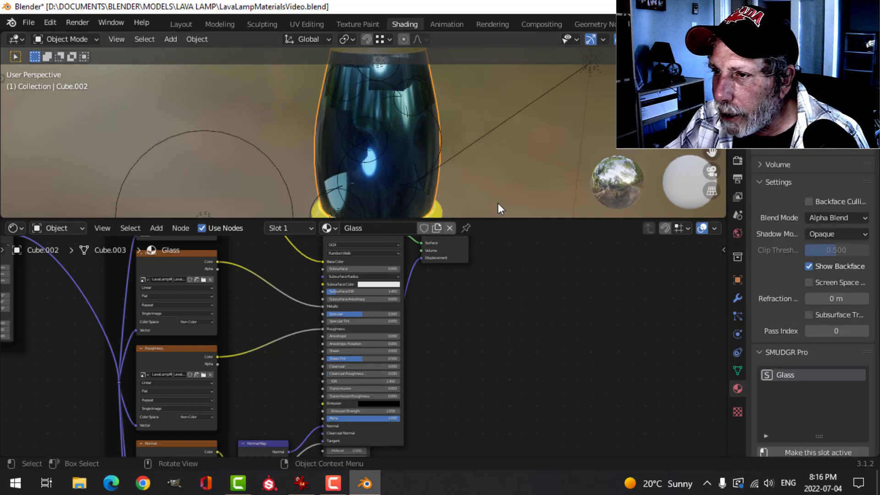
{"action": "left_click", "coordinate": [809, 282]}
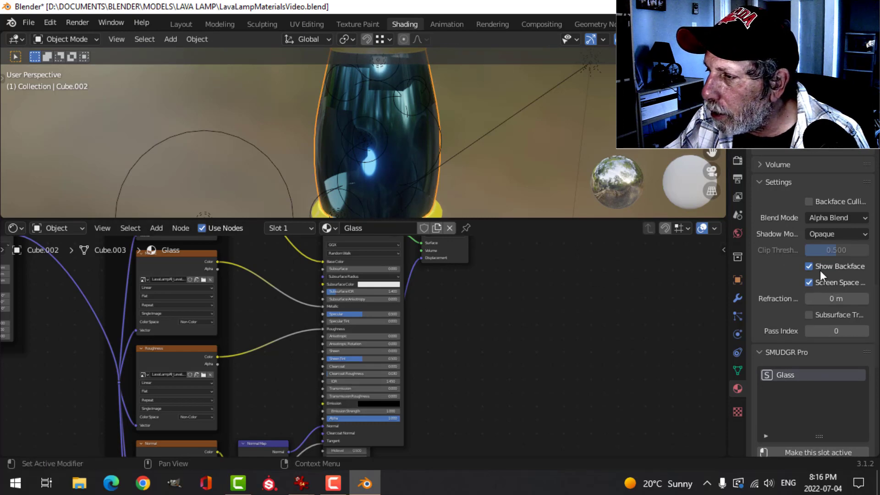
Set the Glass material's shadow mode to Alpha Hashed
{"action": "left_click", "coordinate": [832, 234]}
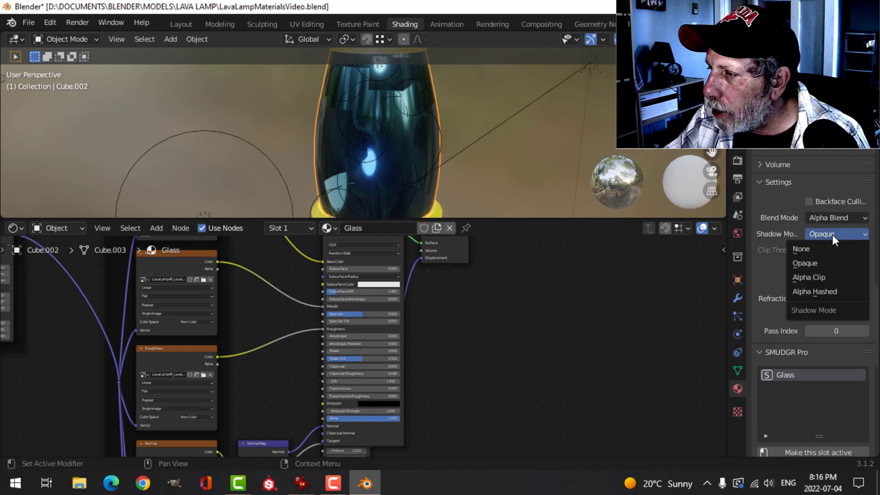
{"action": "left_click", "coordinate": [823, 278]}
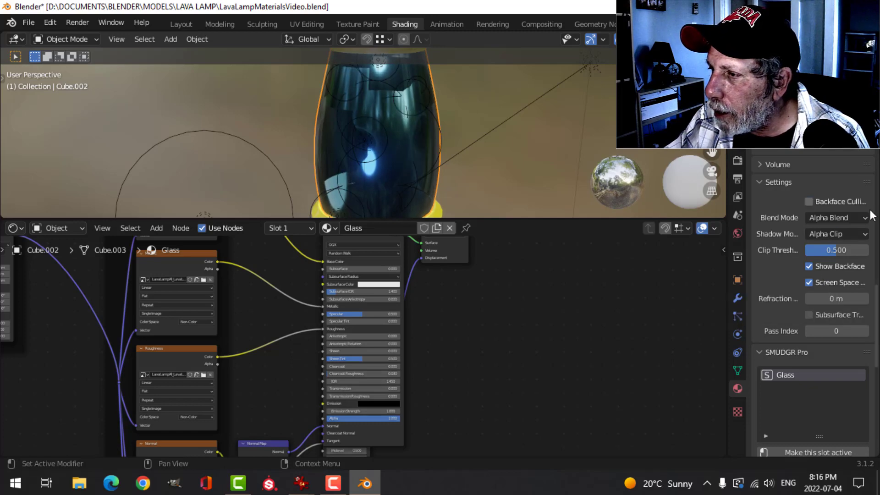
{"action": "middle_click_drag", "start_coordinate": [468, 171], "coordinate": [477, 143]}
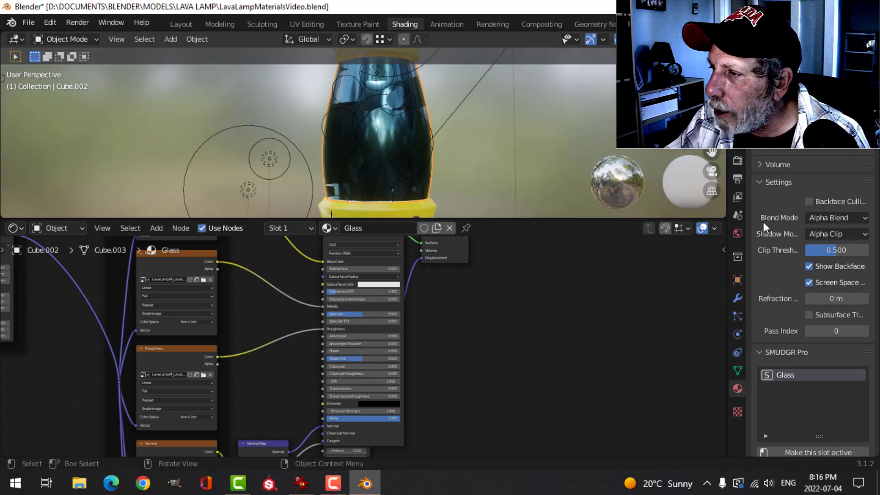
{"action": "left_click", "coordinate": [839, 234]}
{"action": "left_click", "coordinate": [827, 292]}
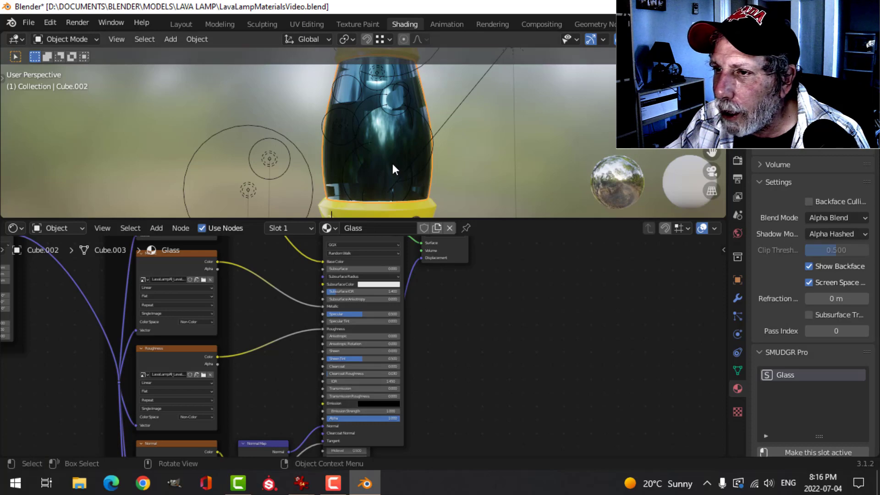
Move the Material Output node away from the Principled BSDF and insert a Mix Shader on the link between them
{"action": "scroll", "coordinate": [393, 164], "scroll_direction": "up", "scroll_amount": 2}
{"action": "middle_click_drag", "start_coordinate": [393, 165], "coordinate": [417, 175]}
{"action": "scroll", "coordinate": [500, 291], "scroll_direction": "down", "scroll_amount": 4}
{"action": "middle_click_drag", "start_coordinate": [496, 305], "coordinate": [411, 334]}
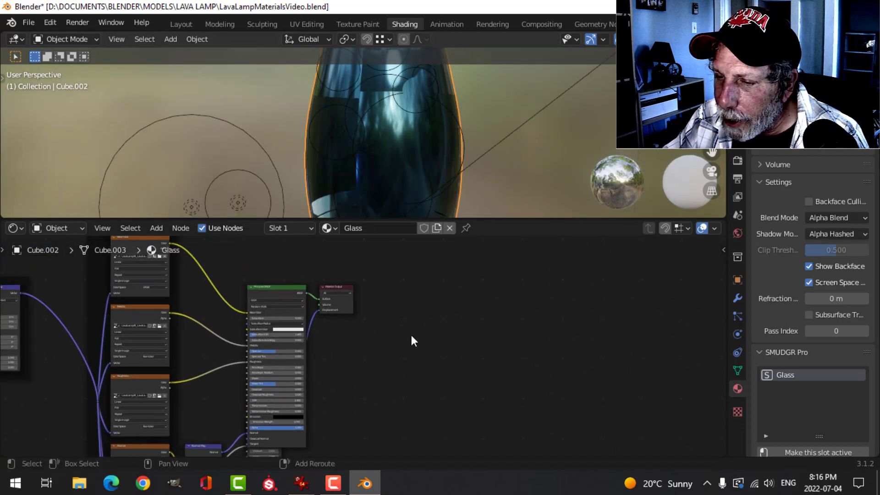
{"action": "scroll", "coordinate": [363, 339], "scroll_direction": "up", "scroll_amount": 1}
{"action": "left_click", "coordinate": [331, 270]}
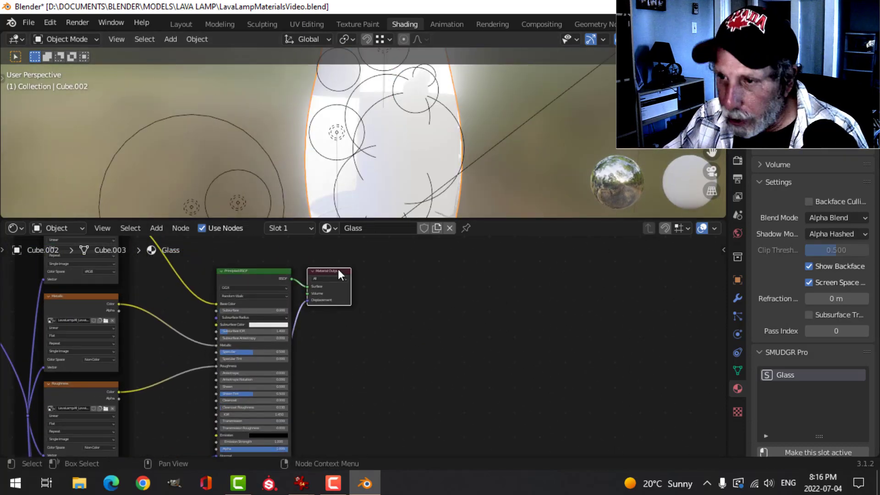
{"action": "key", "text": "g"}
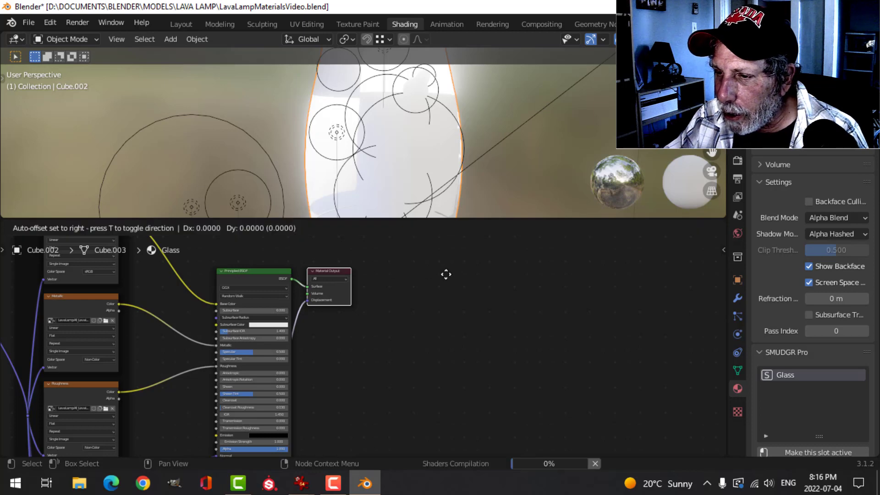
{"action": "left_click", "coordinate": [337, 279]}
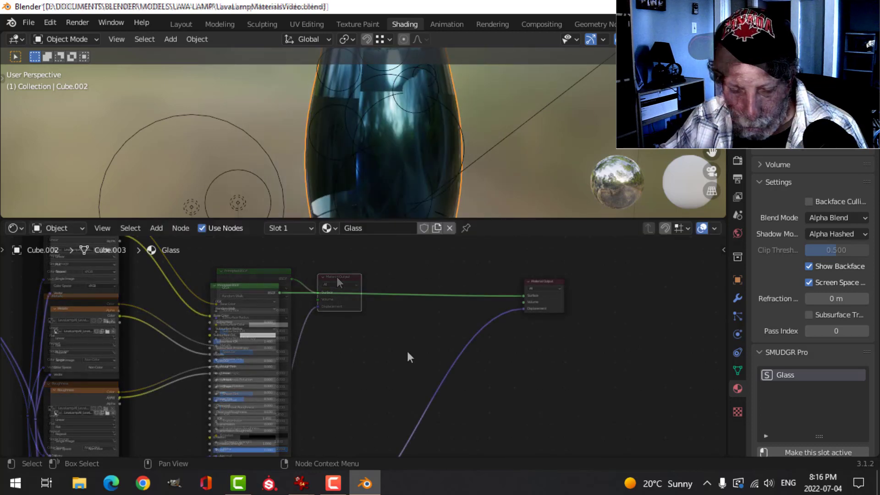
{"action": "key", "text": "shift+a"}
{"action": "mouse_move", "coordinate": [407, 351]}
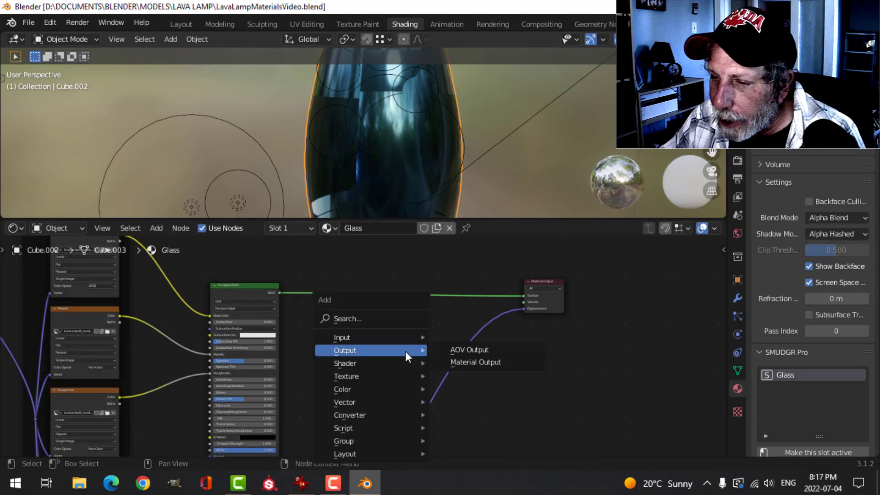
{"action": "left_click", "coordinate": [469, 244]}
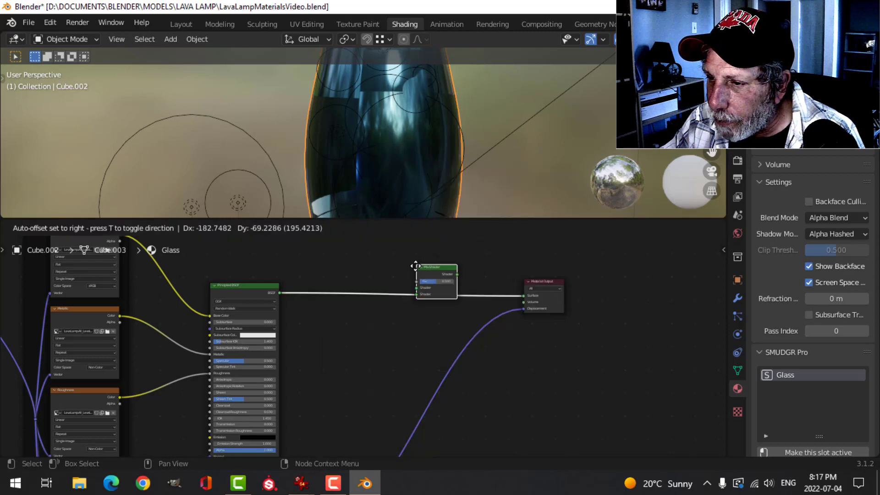
{"action": "left_click", "coordinate": [416, 266]}
{"action": "scroll", "coordinate": [397, 336], "scroll_direction": "up", "scroll_amount": 2}
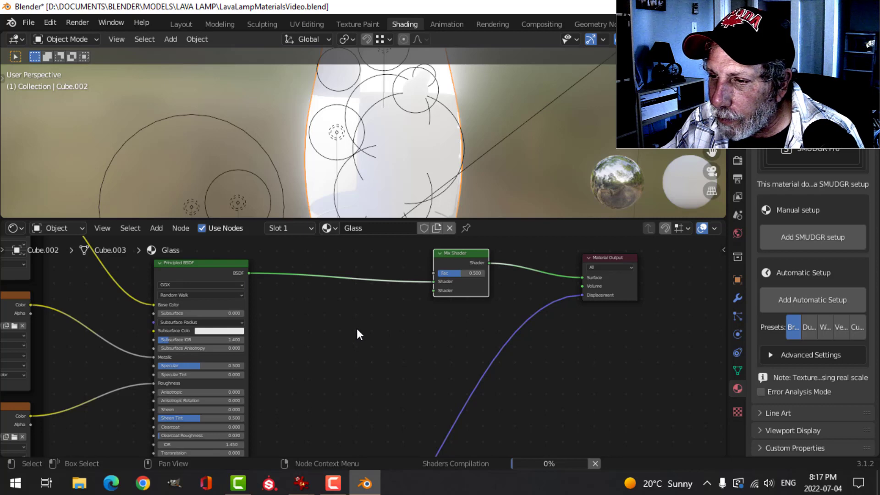
Add an Image Texture node to the Glass material and load Opacity.png from the TEXTURES folder
{"action": "scroll", "coordinate": [353, 329], "scroll_direction": "down", "scroll_amount": 2}
{"action": "key", "text": "shift+a"}
{"action": "mouse_move", "coordinate": [341, 340]}
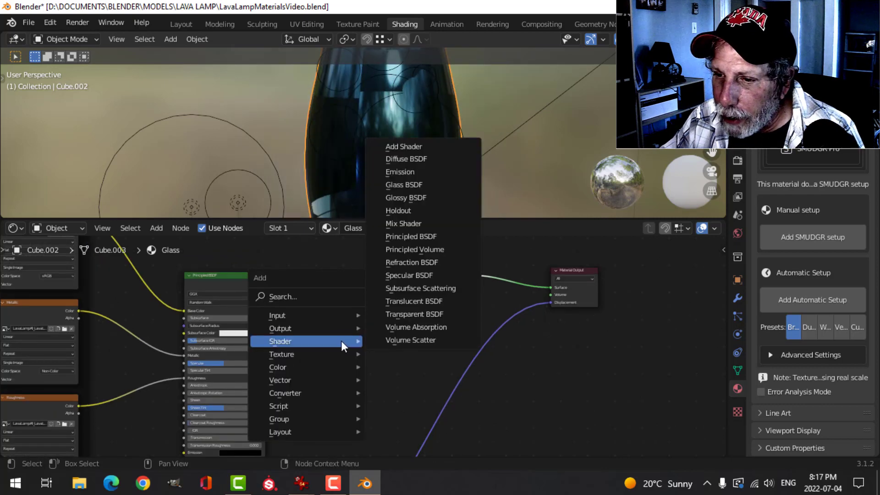
{"action": "mouse_move", "coordinate": [317, 353]}
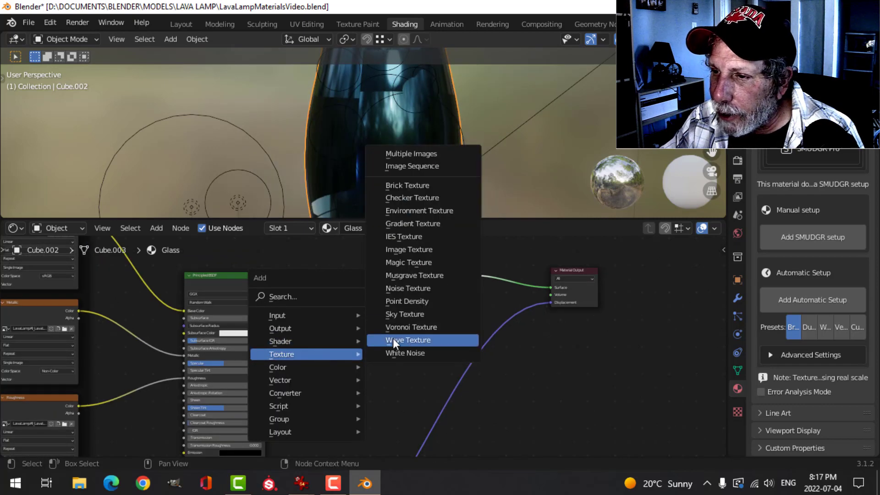
{"action": "left_click", "coordinate": [418, 249]}
{"action": "left_click", "coordinate": [350, 342]}
{"action": "scroll", "coordinate": [350, 342], "scroll_direction": "up", "scroll_amount": 1}
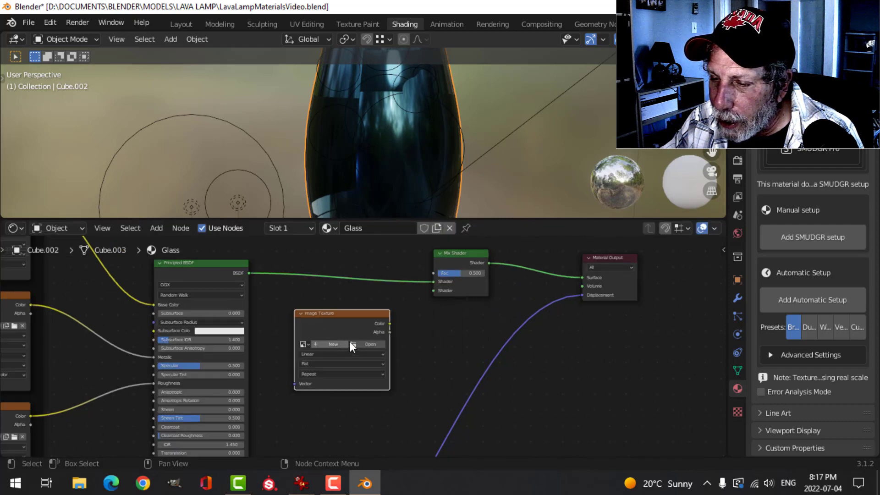
{"action": "scroll", "coordinate": [350, 342], "scroll_direction": "up", "scroll_amount": 3}
{"action": "left_click", "coordinate": [371, 345]}
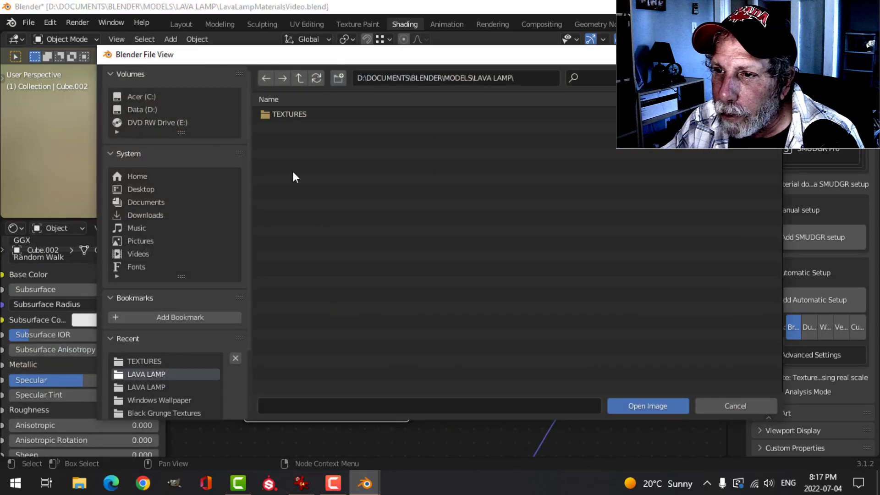
{"action": "double_click", "coordinate": [292, 114]}
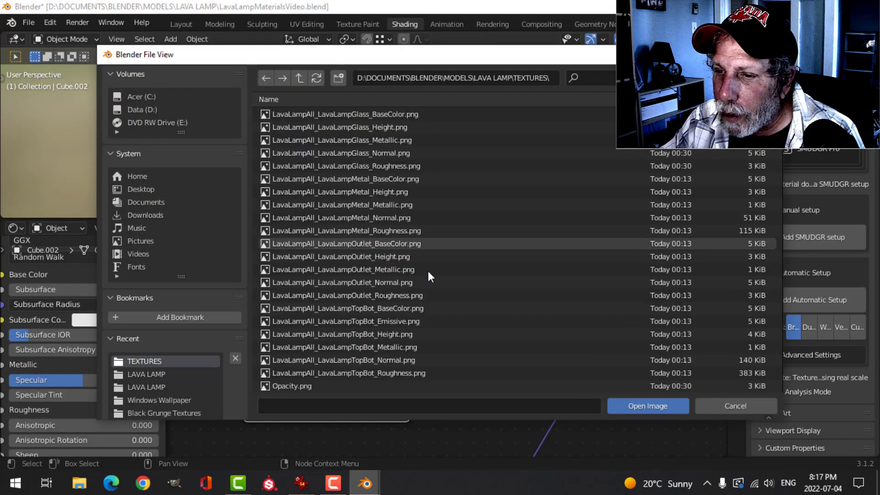
{"action": "left_click", "coordinate": [294, 384]}
{"action": "left_click", "coordinate": [626, 405]}
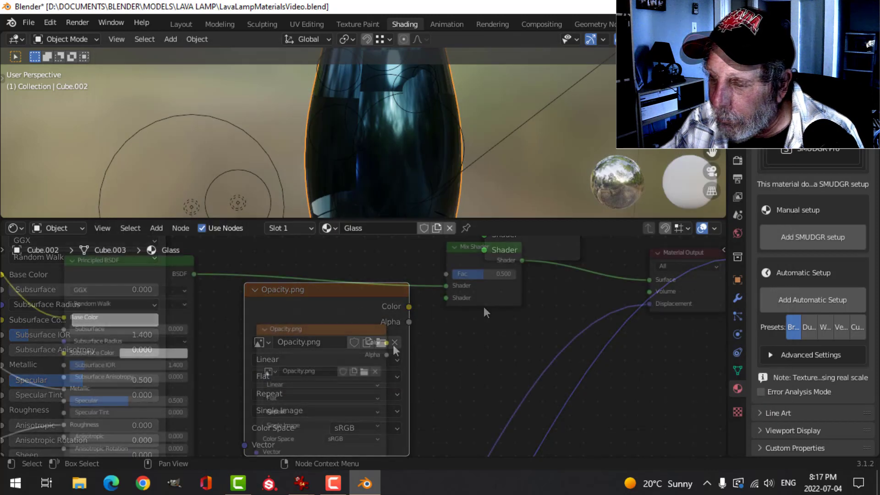
Connect the Opacity.png node's Color output to the Mix Shader's Fac input and place the node above the main shader link
{"action": "left_click_drag", "start_coordinate": [386, 342], "coordinate": [446, 274]}
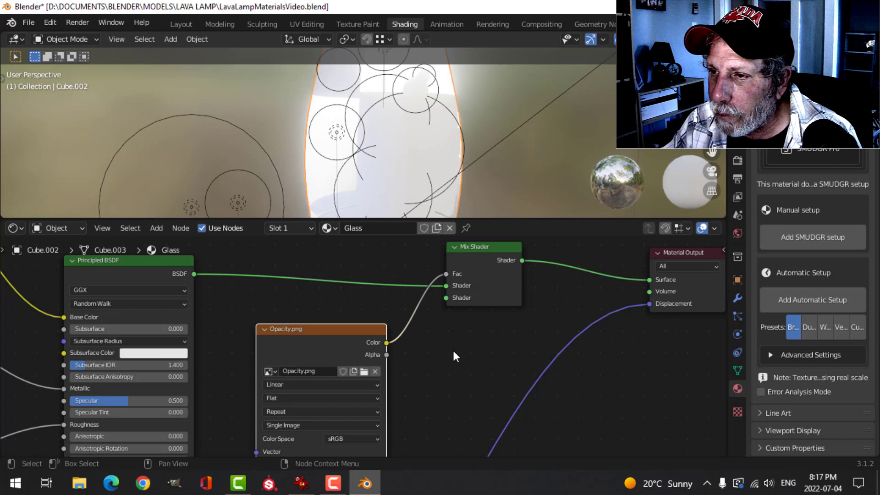
{"action": "scroll", "coordinate": [438, 354], "scroll_direction": "up", "scroll_amount": 1}
{"action": "left_click_drag", "start_coordinate": [327, 330], "coordinate": [297, 299]}
{"action": "scroll", "coordinate": [368, 343], "scroll_direction": "down", "scroll_amount": 5}
{"action": "middle_click_drag", "start_coordinate": [395, 331], "coordinate": [419, 422]}
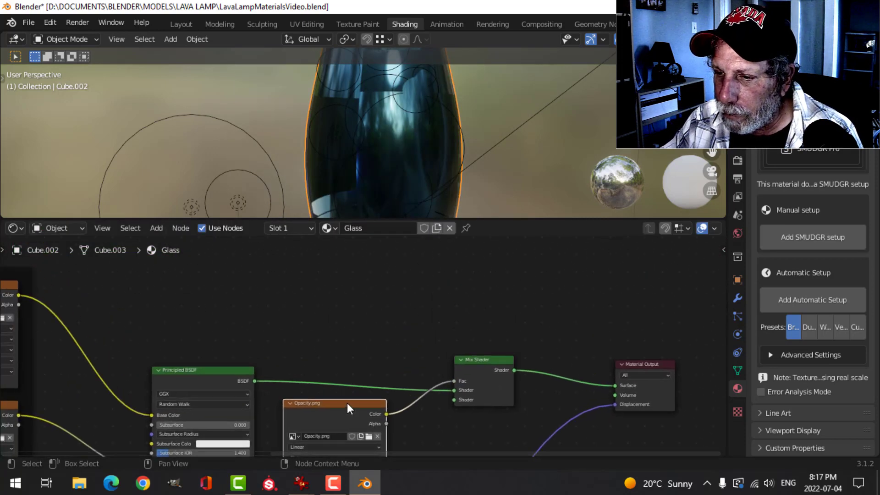
{"action": "left_click_drag", "start_coordinate": [348, 402], "coordinate": [343, 260]}
{"action": "scroll", "coordinate": [415, 326], "scroll_direction": "down", "scroll_amount": 3}
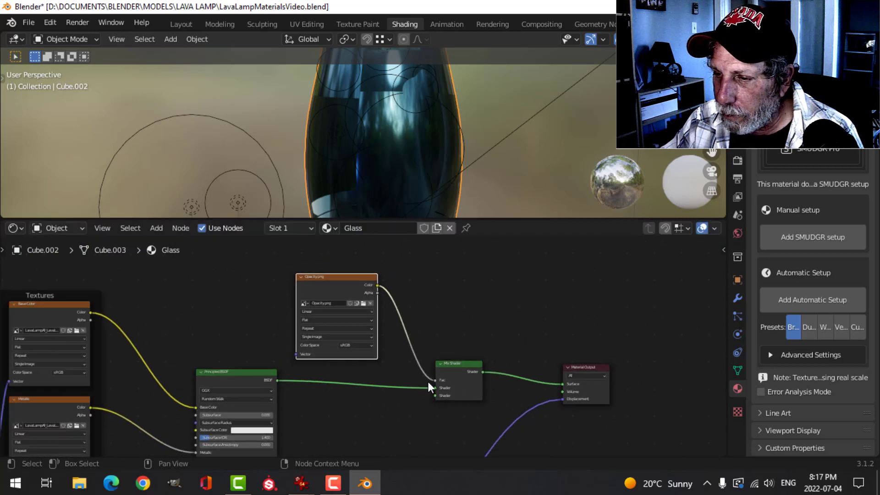
Add a Transparent BSDF and connect its output to the Mix Shader's second Shader input
{"action": "middle_click_drag", "start_coordinate": [397, 438], "coordinate": [411, 365]}
{"action": "key", "text": "shift+a"}
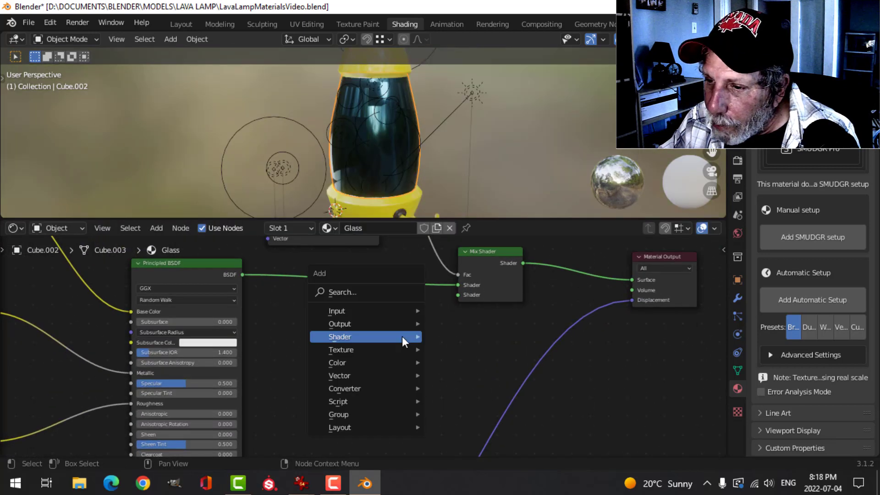
{"action": "mouse_move", "coordinate": [404, 336]}
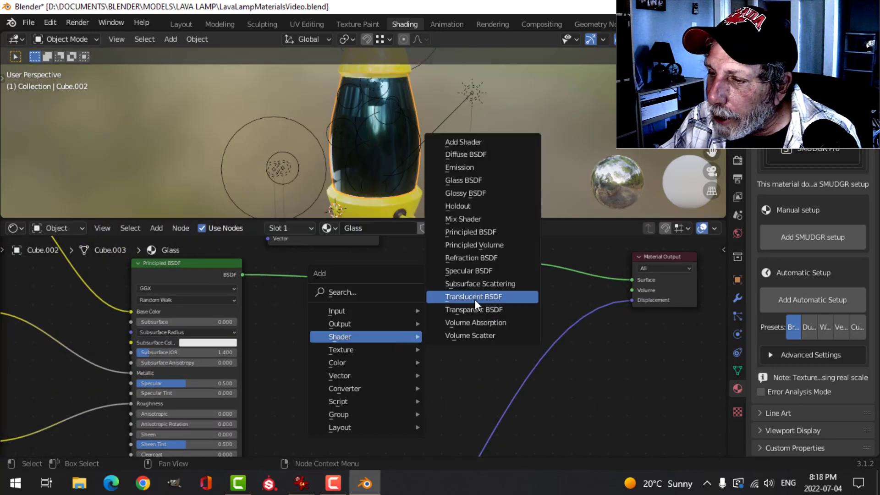
{"action": "left_click", "coordinate": [475, 309]}
{"action": "left_click", "coordinate": [363, 338]}
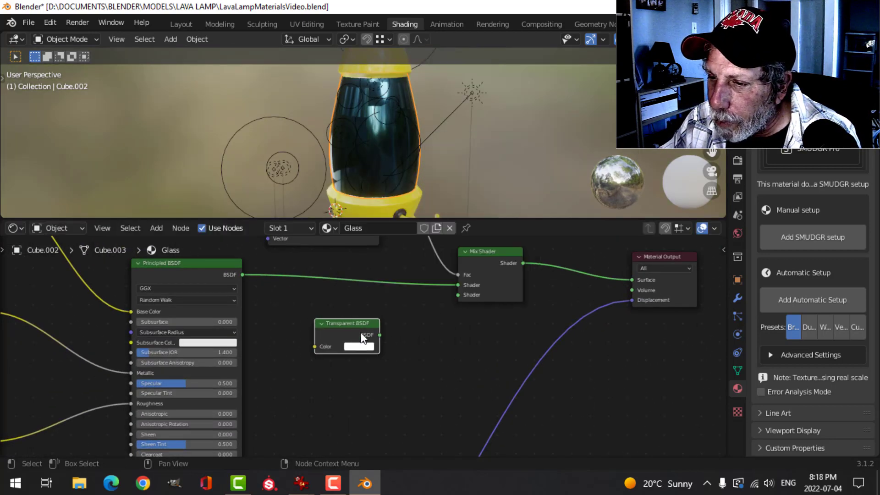
{"action": "left_click_drag", "start_coordinate": [379, 335], "coordinate": [458, 295]}
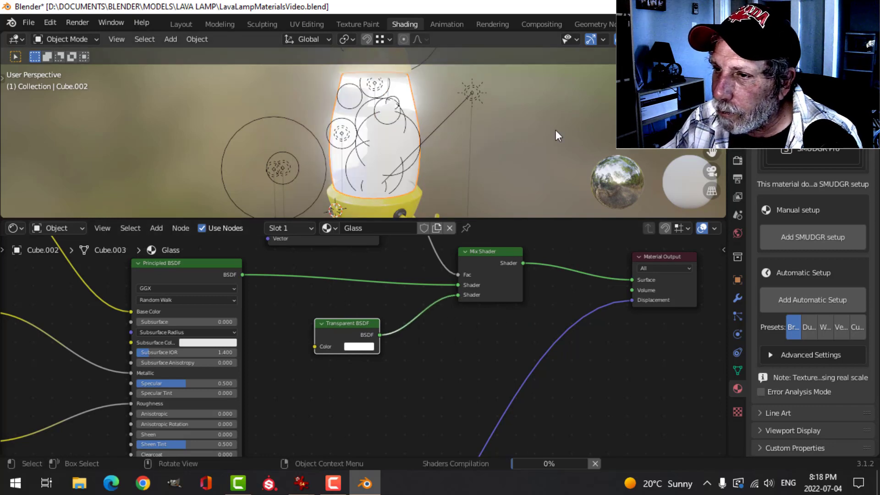
Hide the 3D viewport's gizmos and overlays, and select the lava blob inside the glass
{"action": "scroll", "coordinate": [447, 137], "scroll_direction": "up", "scroll_amount": 2}
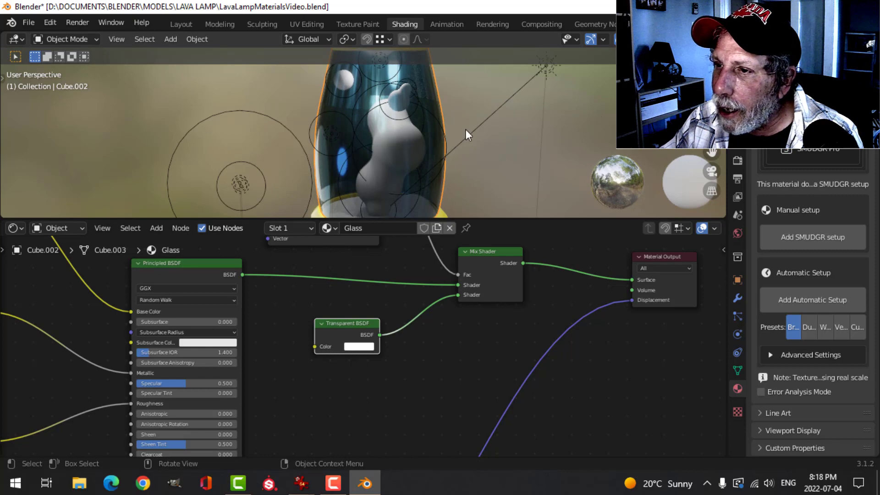
{"action": "scroll", "coordinate": [445, 133], "scroll_direction": "down", "scroll_amount": 2}
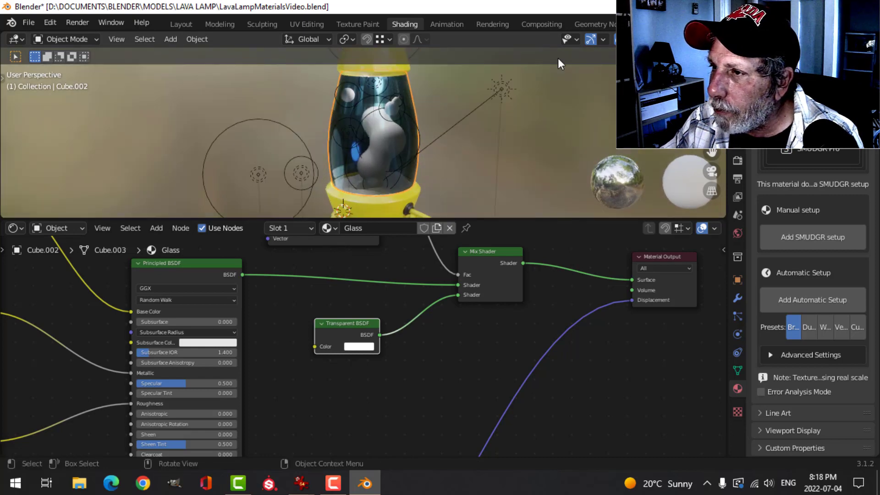
{"action": "left_click", "coordinate": [590, 41]}
{"action": "scroll", "coordinate": [480, 124], "scroll_direction": "up", "scroll_amount": 3}
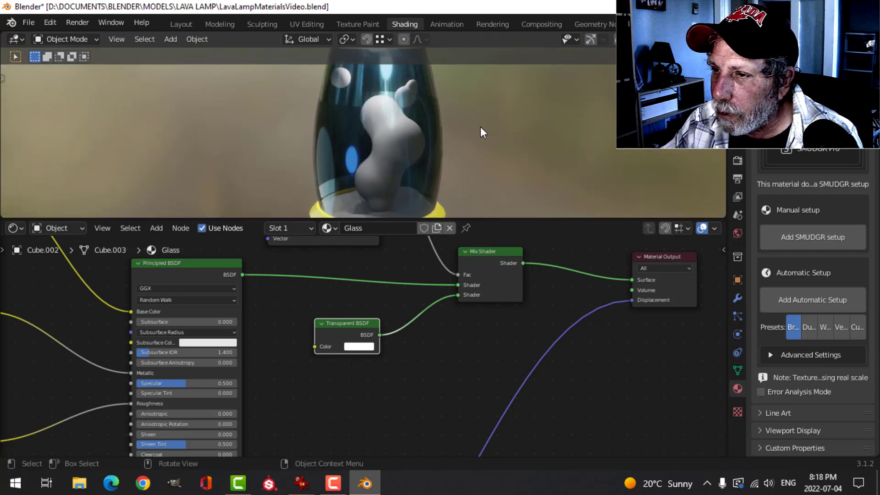
{"action": "middle_click_drag", "start_coordinate": [475, 142], "coordinate": [513, 123]}
{"action": "left_click", "coordinate": [415, 135]}
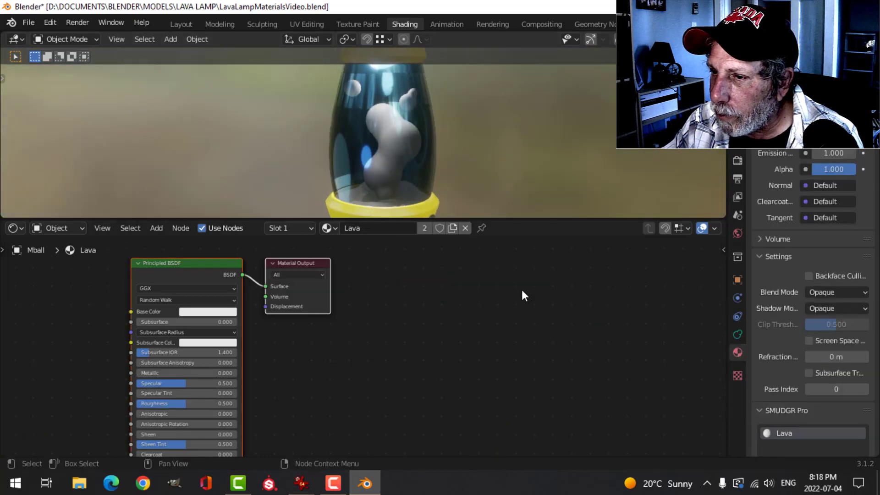
Select the lamp's glass and enable Backface Culling in the Glass material's settings
{"action": "left_click", "coordinate": [398, 159]}
{"action": "scroll", "coordinate": [805, 301], "scroll_direction": "down", "scroll_amount": 3}
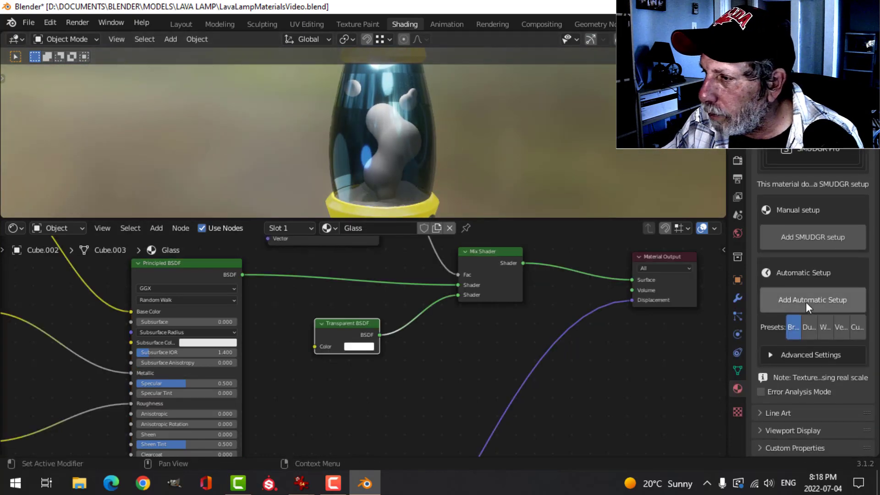
{"action": "scroll", "coordinate": [790, 351], "scroll_direction": "up", "scroll_amount": 15}
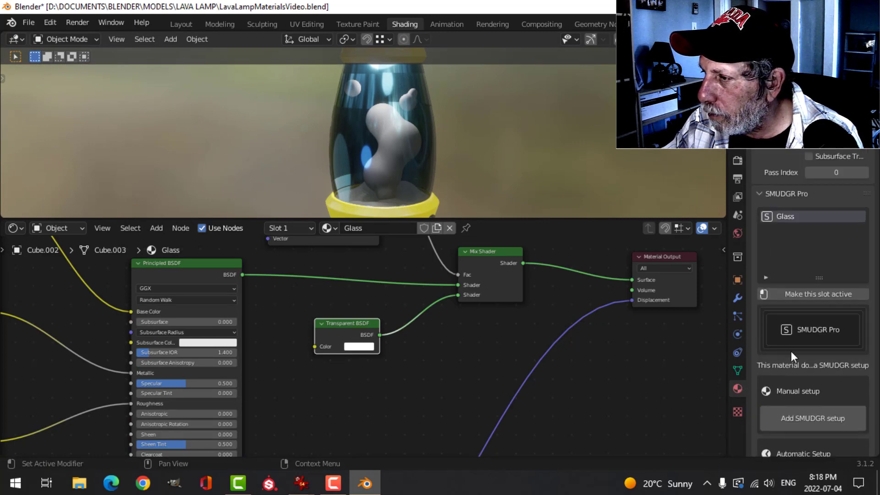
{"action": "left_click", "coordinate": [809, 250]}
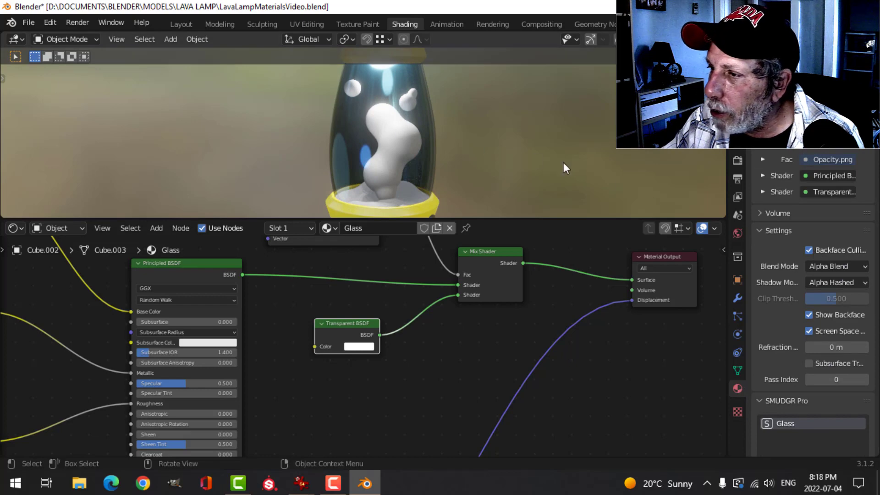
{"action": "scroll", "coordinate": [426, 141], "scroll_direction": "up", "scroll_amount": 3}
{"action": "scroll", "coordinate": [425, 141], "scroll_direction": "down", "scroll_amount": 3}
{"action": "middle_click_drag", "start_coordinate": [440, 141], "coordinate": [508, 139]}
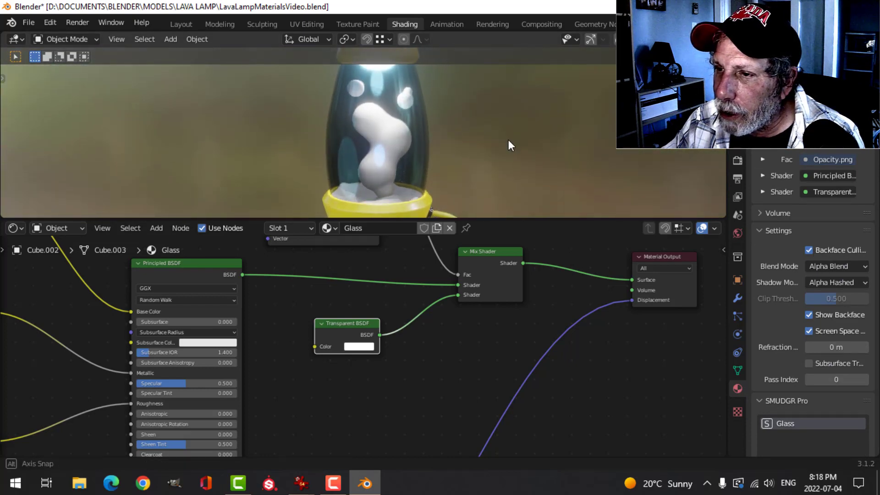
{"action": "scroll", "coordinate": [466, 150], "scroll_direction": "down", "scroll_amount": 2}
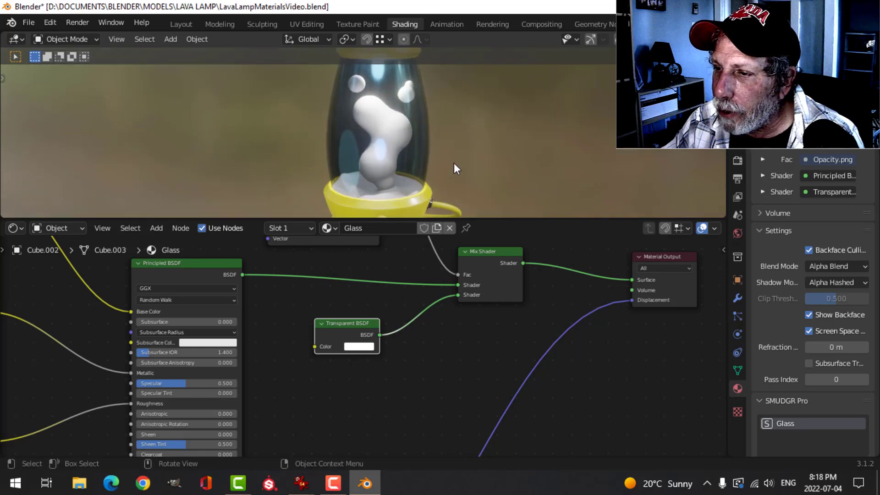
{"action": "scroll", "coordinate": [449, 353], "scroll_direction": "down", "scroll_amount": 1}
Move the Material Output farther from the Mix Shader and insert a duplicate of the Mix Shader on the link between them
{"action": "middle_click_drag", "start_coordinate": [449, 353], "coordinate": [409, 394]}
{"action": "scroll", "coordinate": [414, 295], "scroll_direction": "down", "scroll_amount": 2}
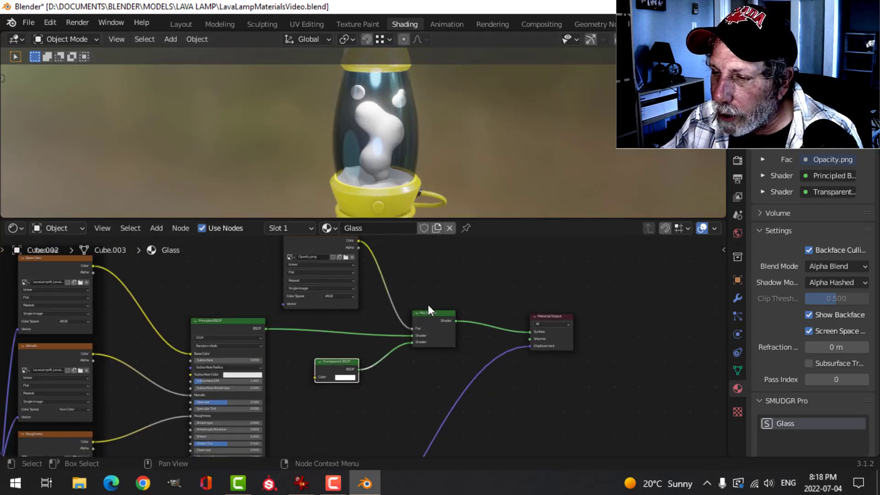
{"action": "scroll", "coordinate": [450, 282], "scroll_direction": "down", "scroll_amount": 2}
{"action": "middle_click_drag", "start_coordinate": [464, 280], "coordinate": [450, 288], "text": "shift"}
{"action": "middle_click_drag", "start_coordinate": [450, 289], "coordinate": [369, 293], "text": "shift"}
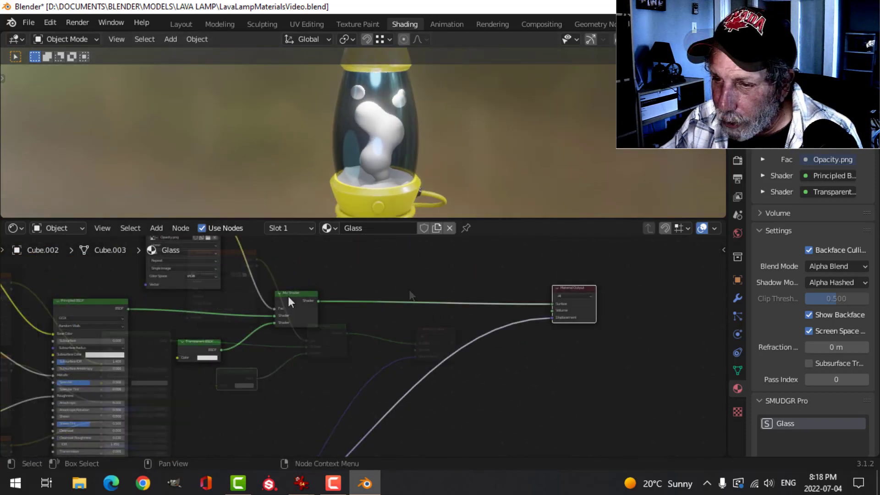
{"action": "left_click", "coordinate": [287, 296]}
{"action": "key", "text": "shift+d"}
{"action": "left_click", "coordinate": [433, 298]}
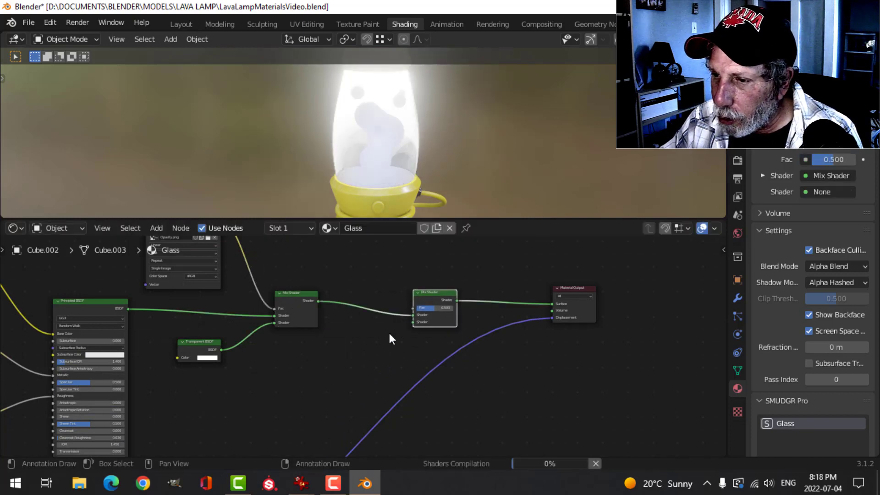
Add an Emission shader node to the Glass material, placed below and between the two Mix Shaders
{"action": "scroll", "coordinate": [389, 338], "scroll_direction": "up", "scroll_amount": 3}
{"action": "scroll", "coordinate": [341, 324], "scroll_direction": "down", "scroll_amount": 3}
{"action": "middle_click_drag", "start_coordinate": [362, 329], "coordinate": [373, 329], "text": "shift"}
{"action": "key", "text": "shift+a"}
{"action": "mouse_move", "coordinate": [362, 332]}
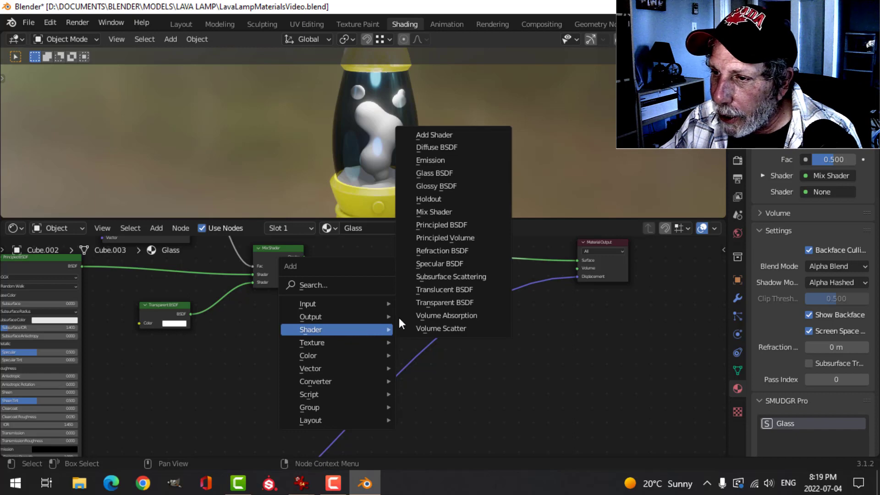
{"action": "left_click", "coordinate": [445, 159]}
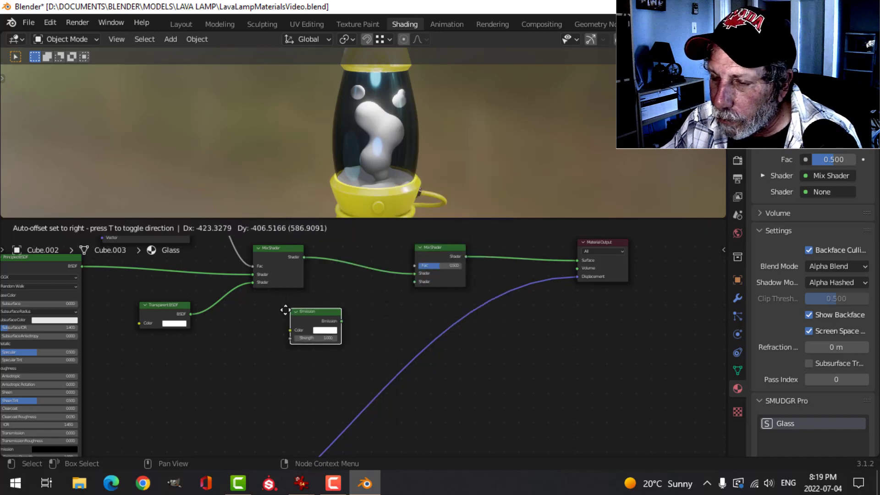
{"action": "left_click", "coordinate": [285, 316]}
Set the Emission node's color to a saturated green
{"action": "scroll", "coordinate": [298, 328], "scroll_direction": "up", "scroll_amount": 2}
{"action": "left_click", "coordinate": [307, 331]}
{"action": "left_click", "coordinate": [314, 220]}
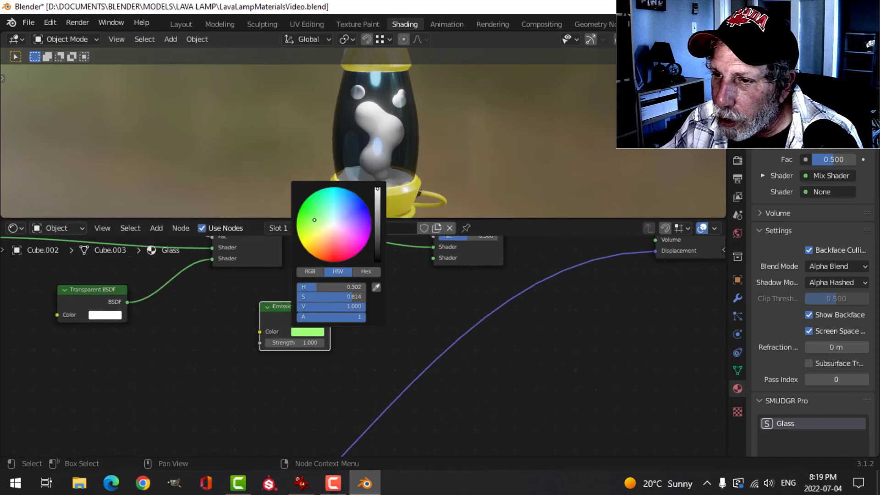
{"action": "left_click_drag", "start_coordinate": [314, 220], "coordinate": [308, 214]}
{"action": "left_click", "coordinate": [378, 198]}
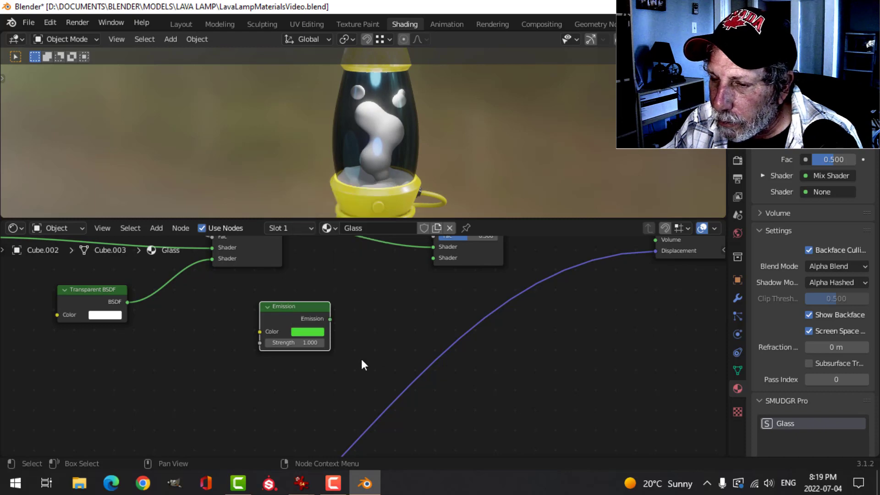
Connect the Emission output to the duplicated Mix Shader's second Shader input and set the emission strength to 10
{"action": "left_click_drag", "start_coordinate": [330, 319], "coordinate": [437, 259]}
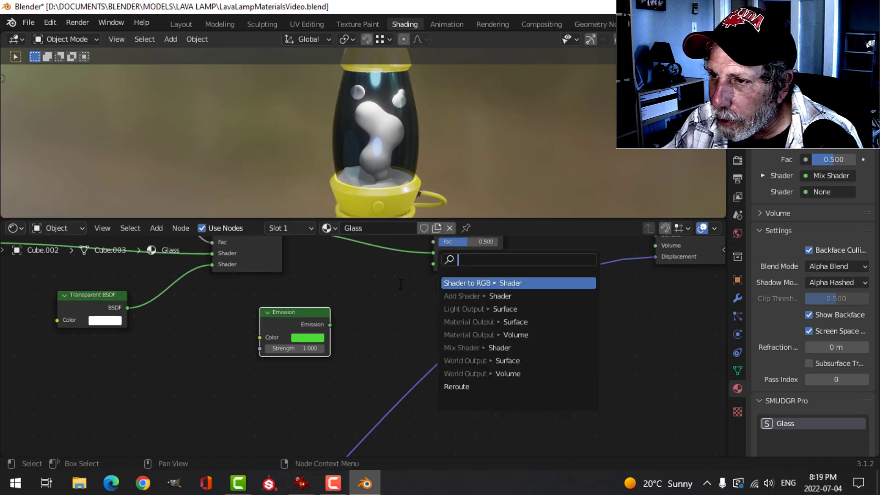
{"action": "left_click_drag", "start_coordinate": [330, 324], "coordinate": [433, 263]}
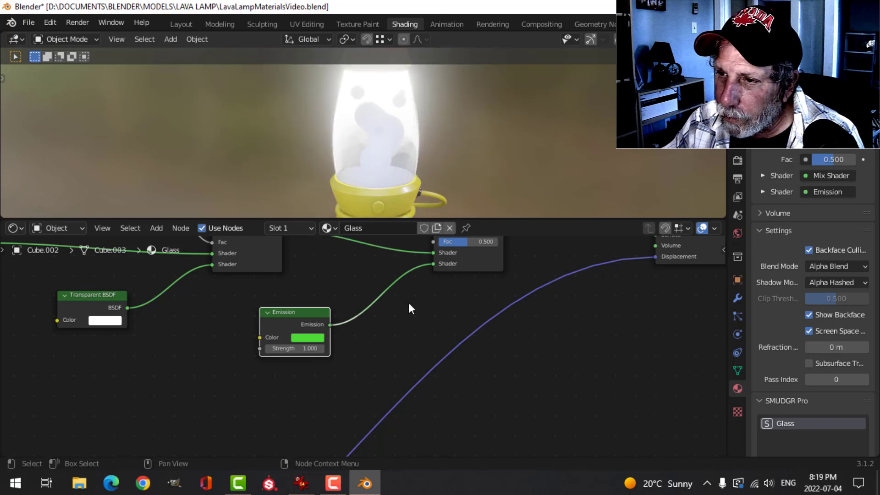
{"action": "scroll", "coordinate": [375, 353], "scroll_direction": "up", "scroll_amount": 1}
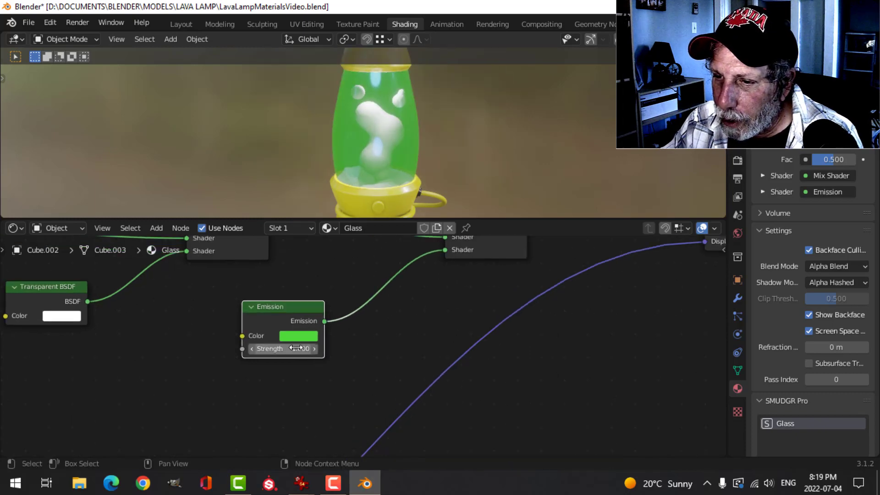
{"action": "left_click", "coordinate": [284, 349]}
{"action": "type", "text": "10"}
{"action": "key", "text": "Return"}
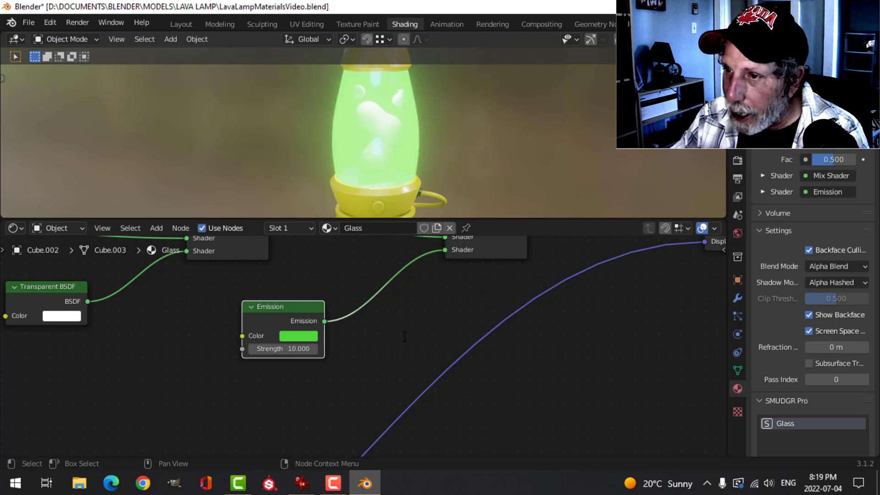
Add a Layer Weight node above the two Mix Shaders
{"action": "scroll", "coordinate": [399, 313], "scroll_direction": "down", "scroll_amount": 5}
{"action": "middle_click_drag", "start_coordinate": [434, 309], "coordinate": [430, 396]}
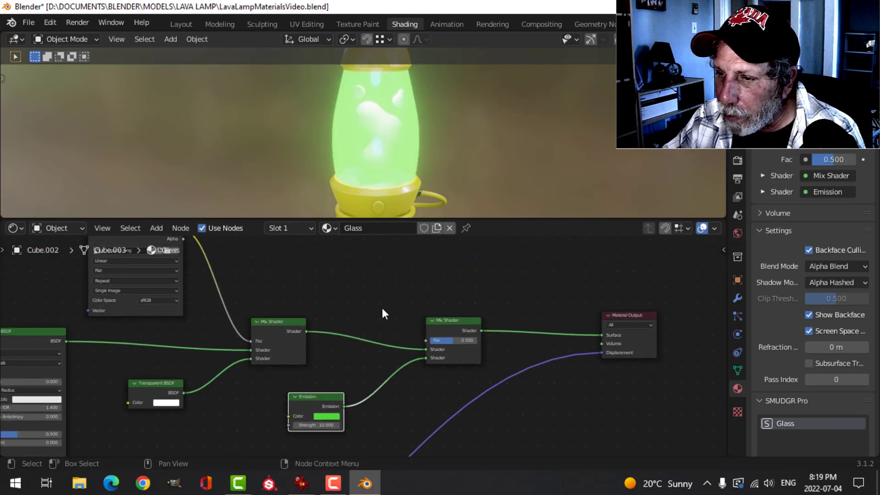
{"action": "middle_click_drag", "start_coordinate": [382, 307], "coordinate": [393, 329]}
{"action": "scroll", "coordinate": [387, 301], "scroll_direction": "up", "scroll_amount": 2}
{"action": "key", "text": "shift+a"}
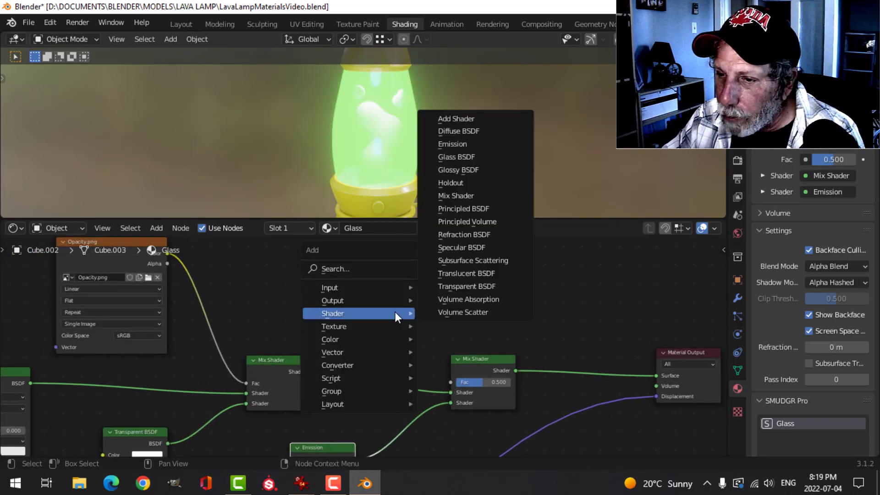
{"action": "mouse_move", "coordinate": [366, 288]}
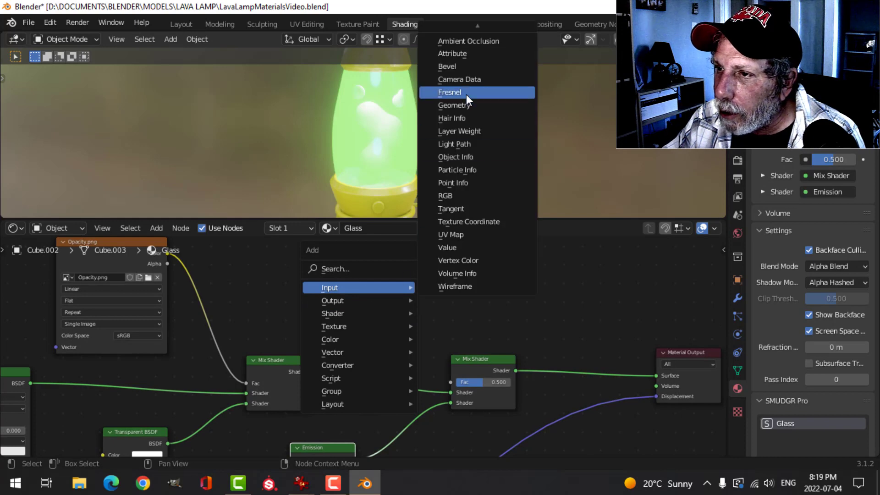
{"action": "left_click", "coordinate": [456, 132]}
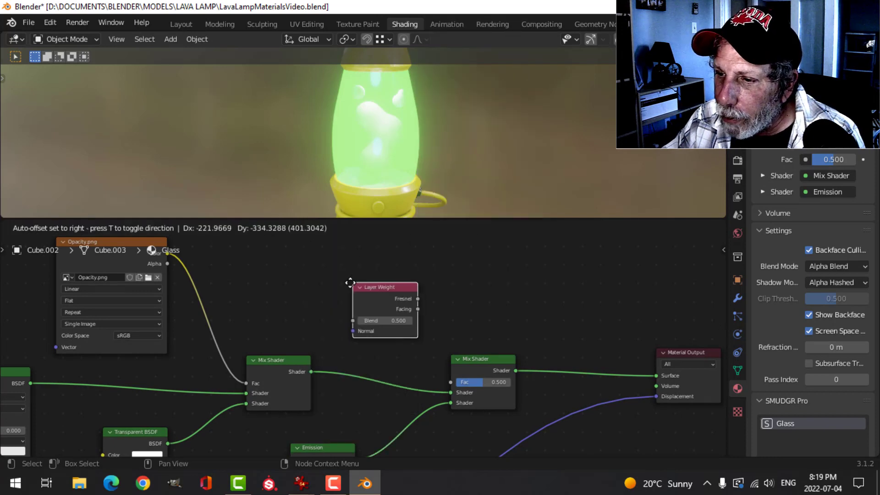
{"action": "left_click", "coordinate": [372, 287]}
Try the Layer Weight's Facing output as the second Mix Shader's Fac input with a lower Blend value
{"action": "scroll", "coordinate": [464, 313], "scroll_direction": "up", "scroll_amount": 1}
{"action": "middle_click_drag", "start_coordinate": [463, 314], "coordinate": [452, 295]}
{"action": "scroll", "coordinate": [417, 291], "scroll_direction": "up", "scroll_amount": 2}
{"action": "middle_click_drag", "start_coordinate": [407, 322], "coordinate": [396, 343]}
{"action": "scroll", "coordinate": [403, 316], "scroll_direction": "down", "scroll_amount": 1}
{"action": "left_click_drag", "start_coordinate": [388, 298], "coordinate": [456, 402]}
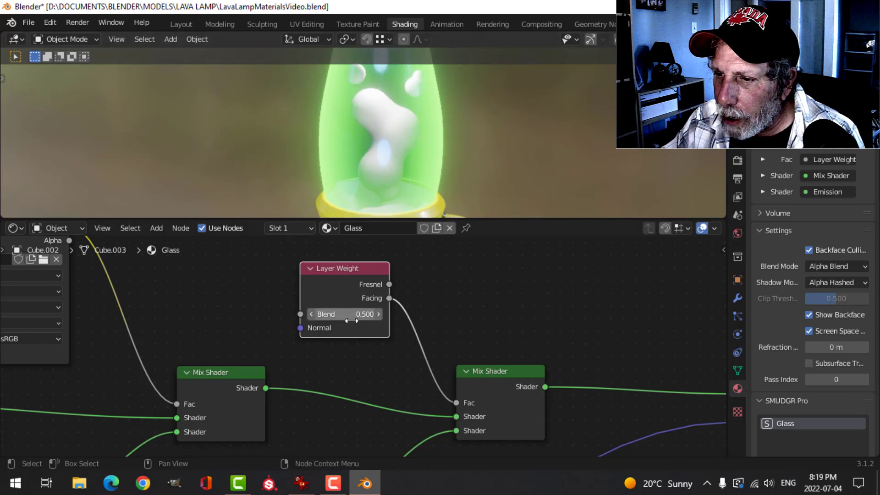
{"action": "left_click_drag", "start_coordinate": [358, 314], "coordinate": [334, 314]}
Connect the Layer Weight's Fresnel output to the second Mix Shader's Fac input and set Blend to 0.07
{"action": "left_click_drag", "start_coordinate": [389, 284], "coordinate": [457, 403]}
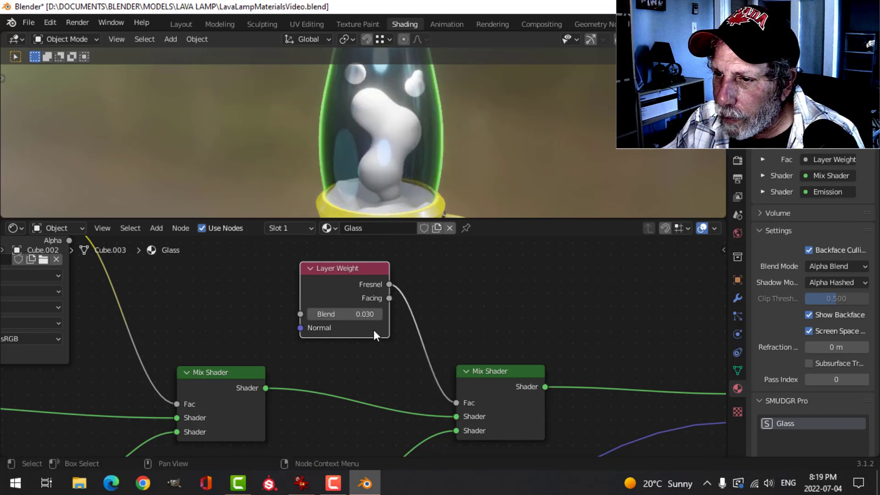
{"action": "middle_click_drag", "start_coordinate": [441, 160], "coordinate": [444, 180], "text": "shift"}
{"action": "left_click", "coordinate": [364, 312]}
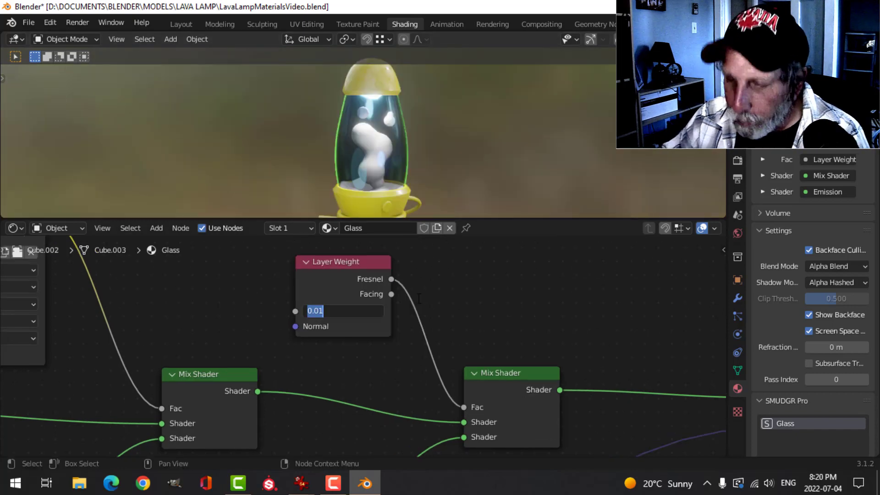
{"action": "type", "text": "0.07"}
{"action": "key", "text": "Return"}
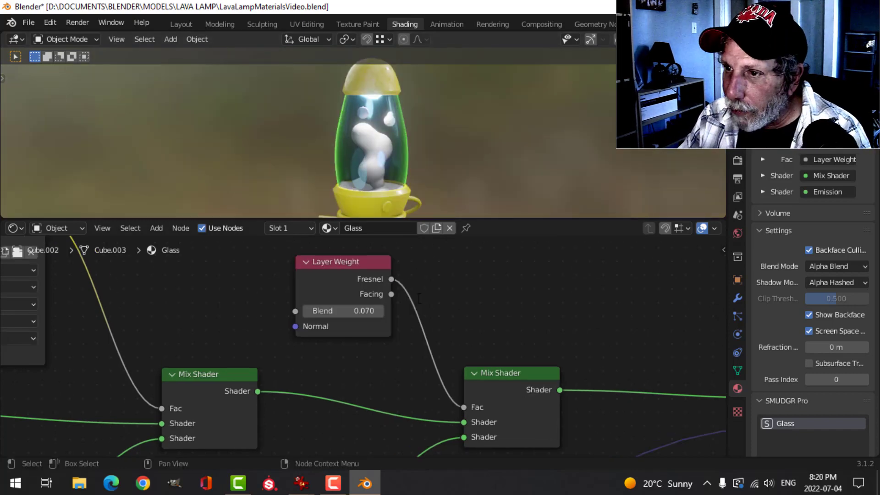
Examine the green rim glow on the lamp's glass from different angles and distances
{"action": "scroll", "coordinate": [385, 142], "scroll_direction": "up", "scroll_amount": 2}
{"action": "scroll", "coordinate": [385, 143], "scroll_direction": "down", "scroll_amount": 1}
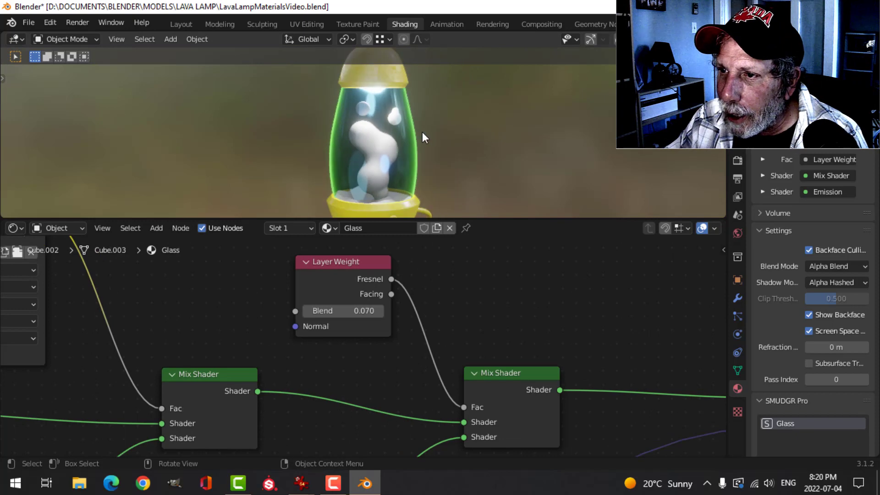
{"action": "middle_click_drag", "start_coordinate": [436, 141], "coordinate": [398, 133]}
{"action": "scroll", "coordinate": [410, 152], "scroll_direction": "down", "scroll_amount": 4}
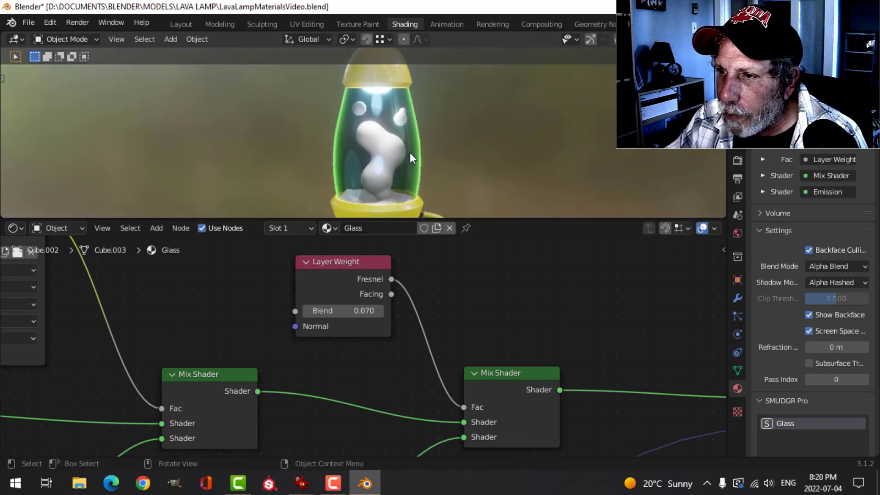
{"action": "middle_click_drag", "start_coordinate": [416, 164], "coordinate": [414, 147], "text": "shift"}
{"action": "scroll", "coordinate": [412, 147], "scroll_direction": "up", "scroll_amount": 2}
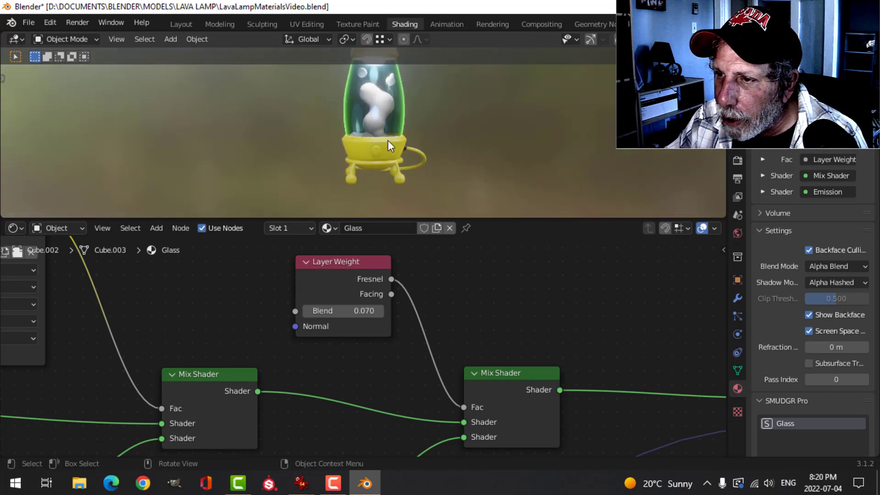
{"action": "left_click", "coordinate": [387, 141]}
{"action": "scroll", "coordinate": [454, 149], "scroll_direction": "down", "scroll_amount": 1}
{"action": "left_click", "coordinate": [394, 138]}
{"action": "scroll", "coordinate": [480, 166], "scroll_direction": "down", "scroll_amount": 2}
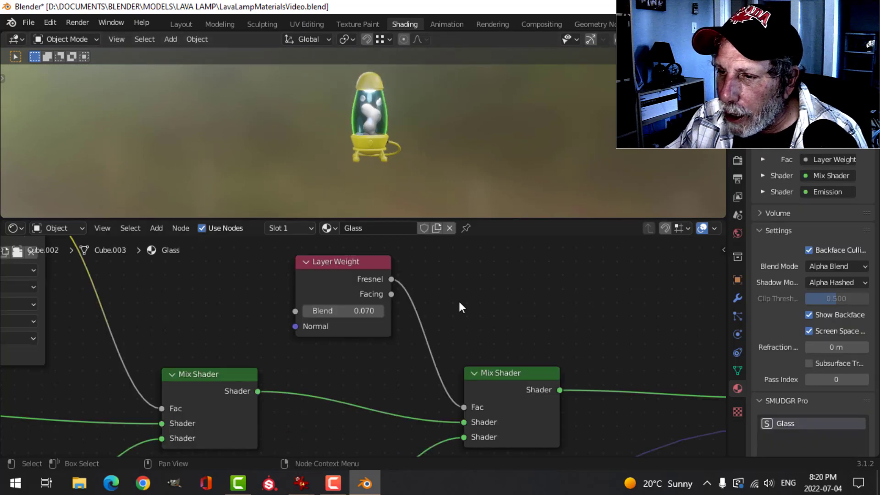
Select the Layer Weight, second Mix Shader and Emission nodes together in the Glass material
{"action": "scroll", "coordinate": [458, 301], "scroll_direction": "down", "scroll_amount": 3}
{"action": "scroll", "coordinate": [480, 301], "scroll_direction": "down", "scroll_amount": 1}
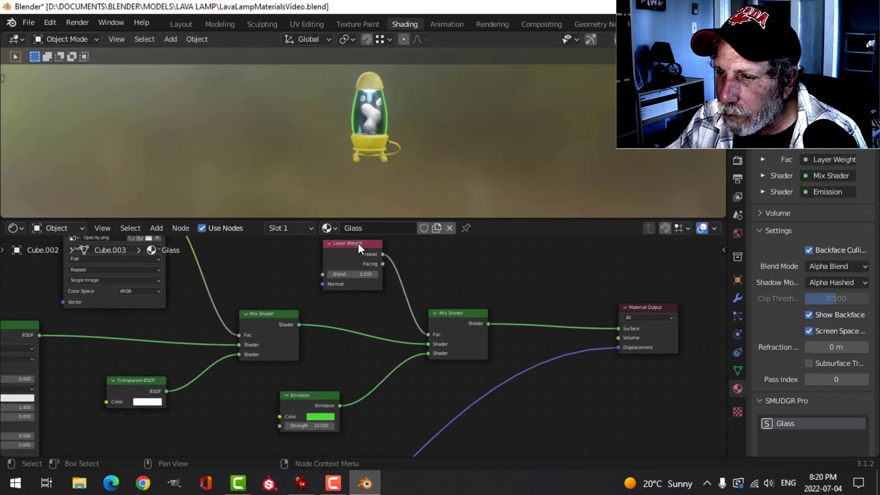
{"action": "left_click", "coordinate": [359, 243]}
{"action": "left_click", "coordinate": [444, 315], "text": "shift"}
{"action": "left_click", "coordinate": [337, 397], "text": "shift"}
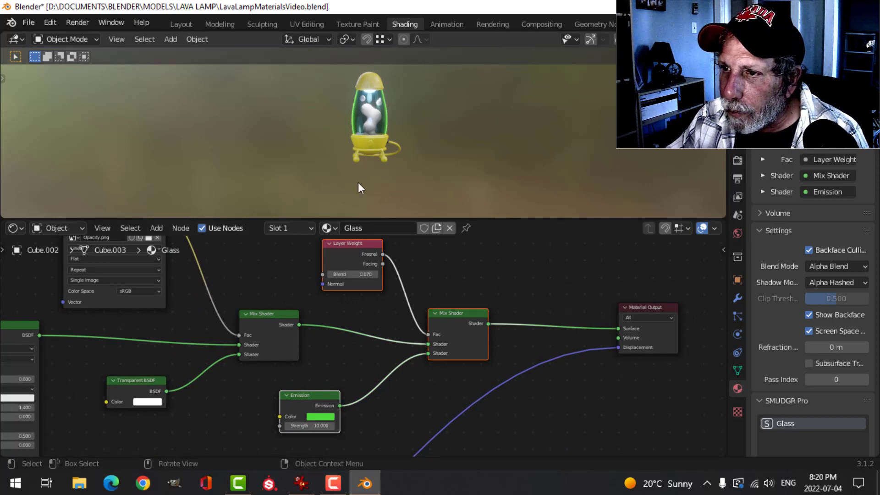
Select the lamp's cap and move the Body material's Material Output well away from the Principled BSDF
{"action": "left_click", "coordinate": [378, 80]}
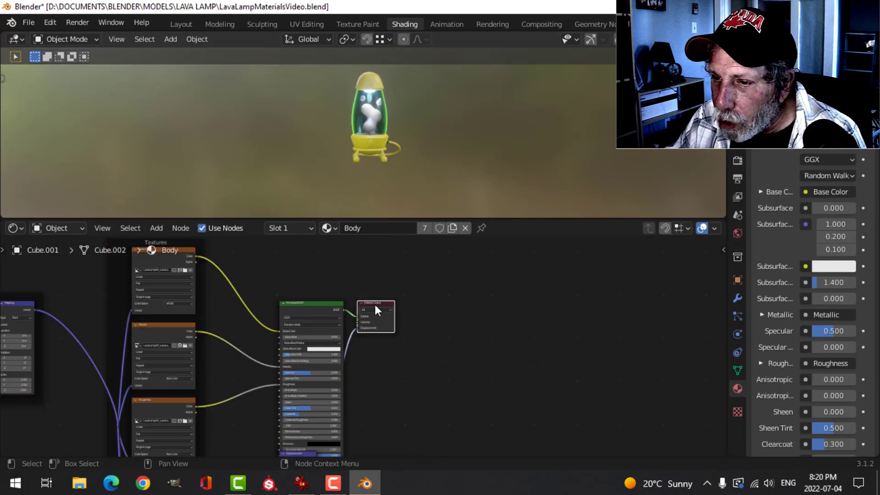
{"action": "left_click_drag", "start_coordinate": [375, 306], "coordinate": [523, 297]}
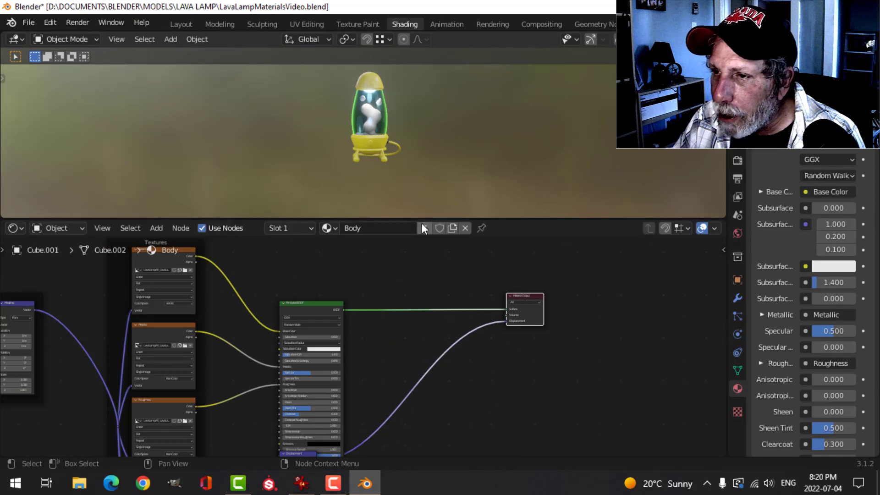
Insert a Mix Shader node between the Body material's Principled BSDF and Material Output
{"action": "scroll", "coordinate": [387, 165], "scroll_direction": "up", "scroll_amount": 6}
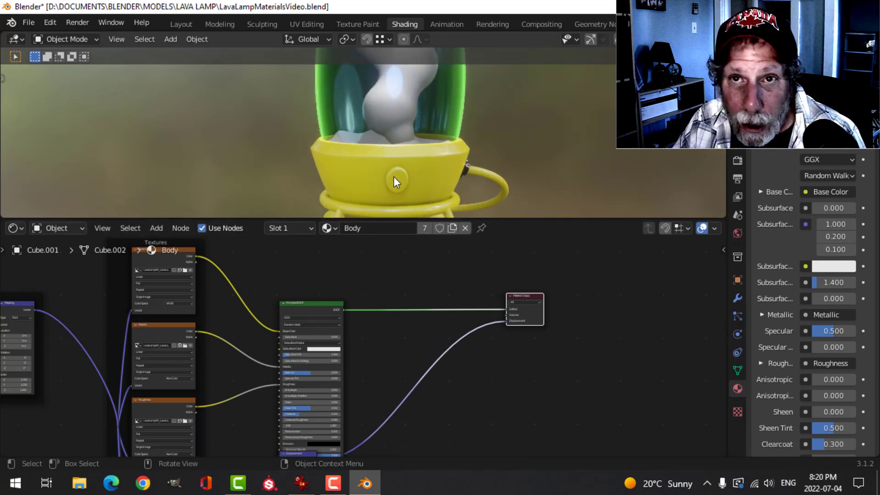
{"action": "scroll", "coordinate": [395, 191], "scroll_direction": "down", "scroll_amount": 2}
{"action": "scroll", "coordinate": [463, 356], "scroll_direction": "down", "scroll_amount": 1}
{"action": "scroll", "coordinate": [386, 356], "scroll_direction": "up", "scroll_amount": 3}
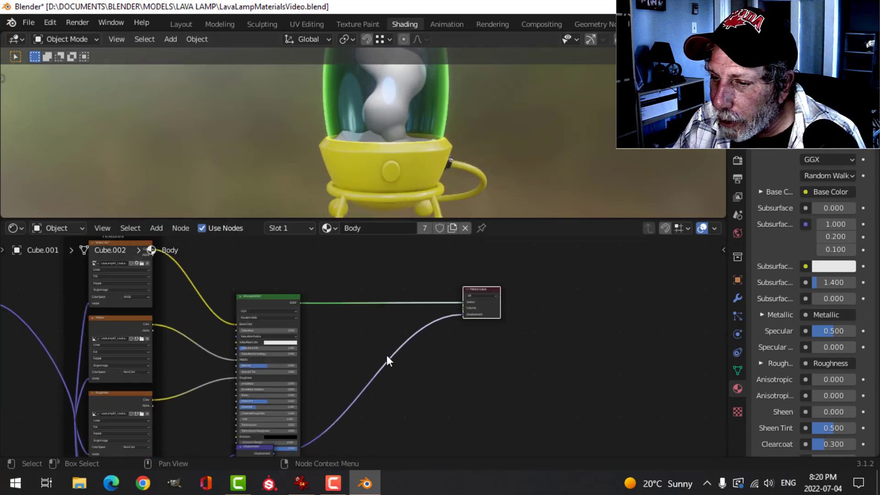
{"action": "key", "text": "shift+a"}
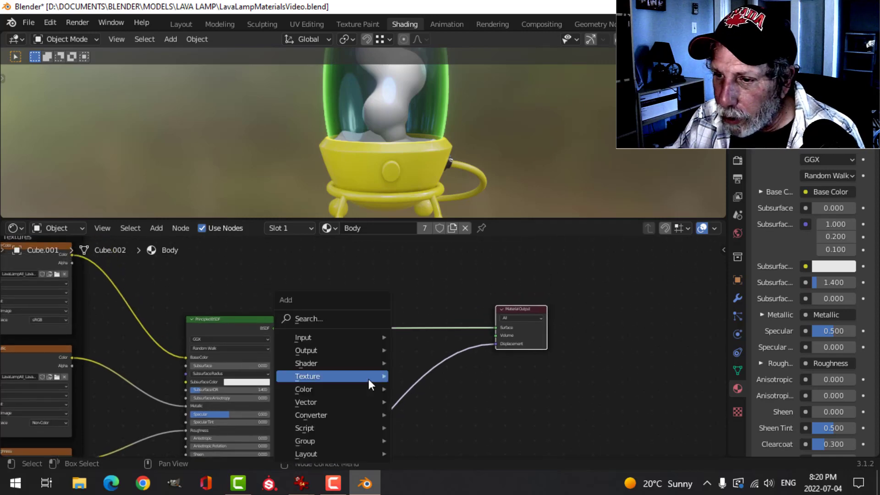
{"action": "mouse_move", "coordinate": [340, 364]}
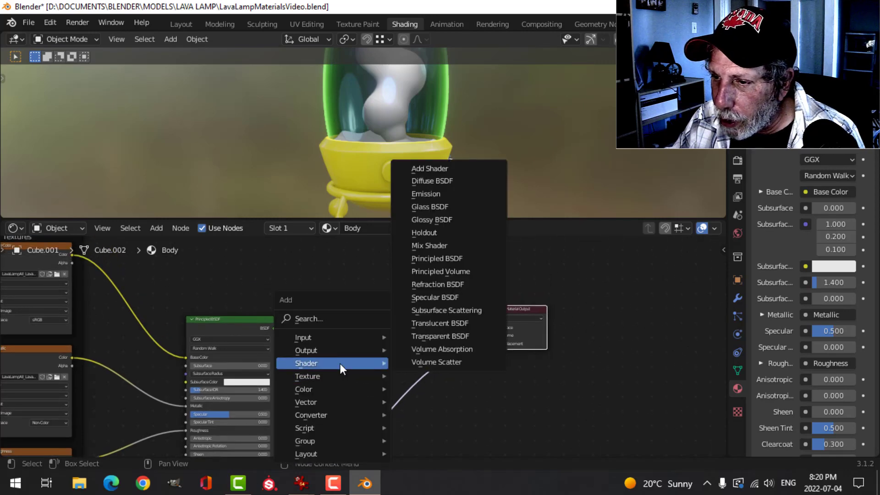
{"action": "left_click", "coordinate": [438, 246]}
{"action": "left_click", "coordinate": [376, 310]}
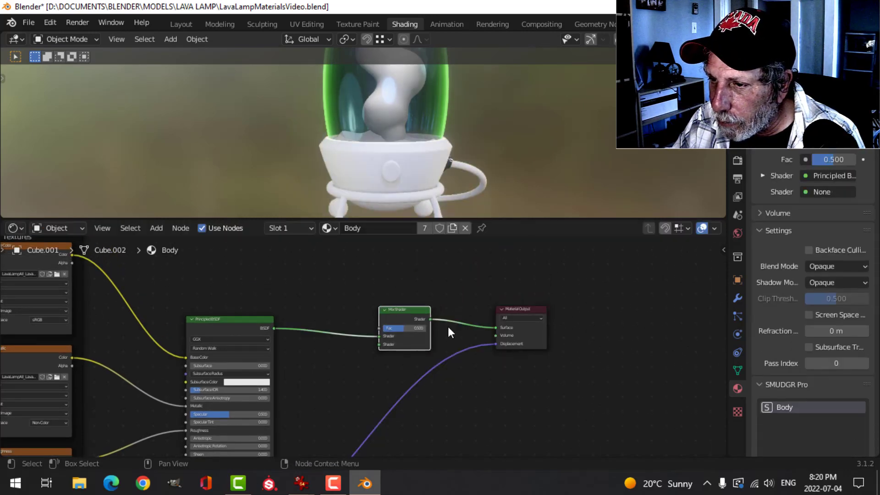
Add an Image Texture node beside the Principled BSDF, below its link to the Mix Shader
{"action": "scroll", "coordinate": [454, 385], "scroll_direction": "up", "scroll_amount": 3}
{"action": "scroll", "coordinate": [427, 371], "scroll_direction": "up", "scroll_amount": 1}
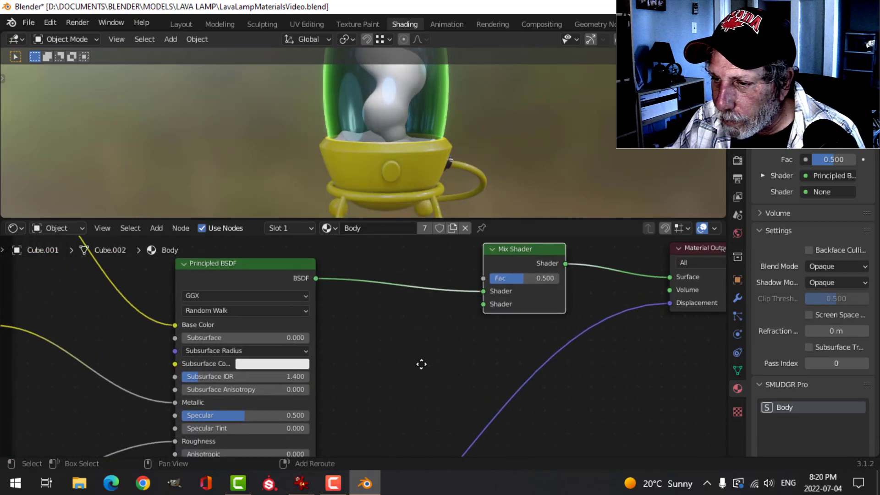
{"action": "key", "text": "shift+a"}
{"action": "mouse_move", "coordinate": [422, 361]}
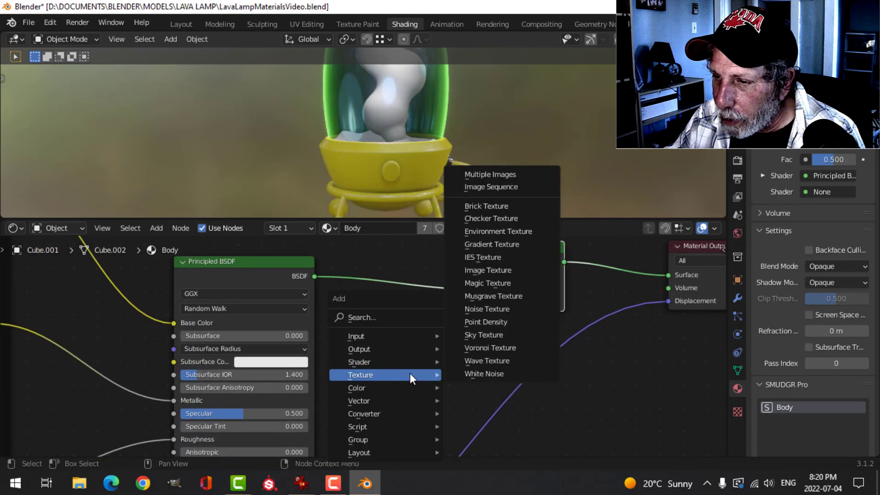
{"action": "left_click", "coordinate": [493, 272]}
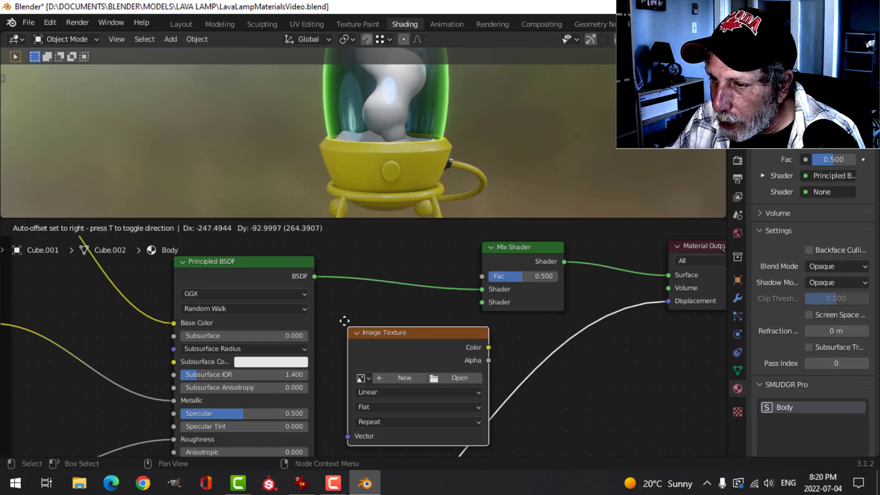
{"action": "left_click", "coordinate": [347, 310]}
{"action": "scroll", "coordinate": [430, 376], "scroll_direction": "up", "scroll_amount": 2}
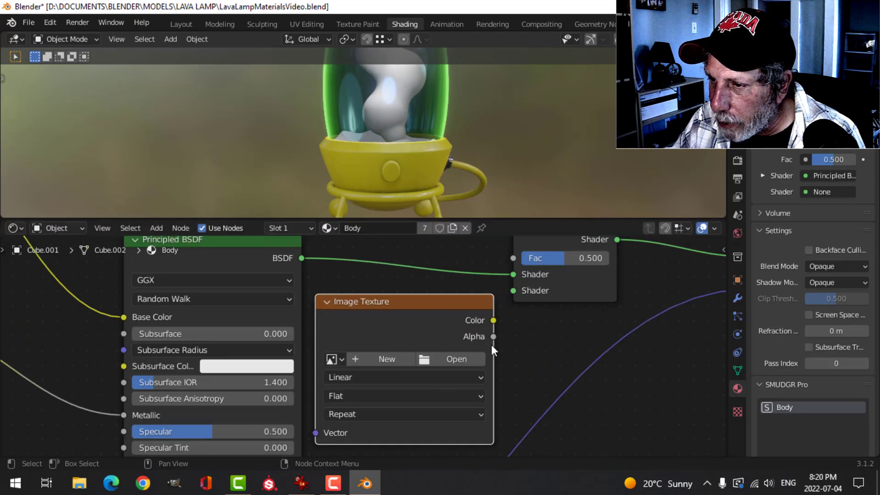
Load LavaLampAll_LavaLampTopBot_Emissive.png from the TEXTURES folder into the new texture node and connect its Color to the Mix Shader's second Shader input
{"action": "left_click", "coordinate": [392, 363]}
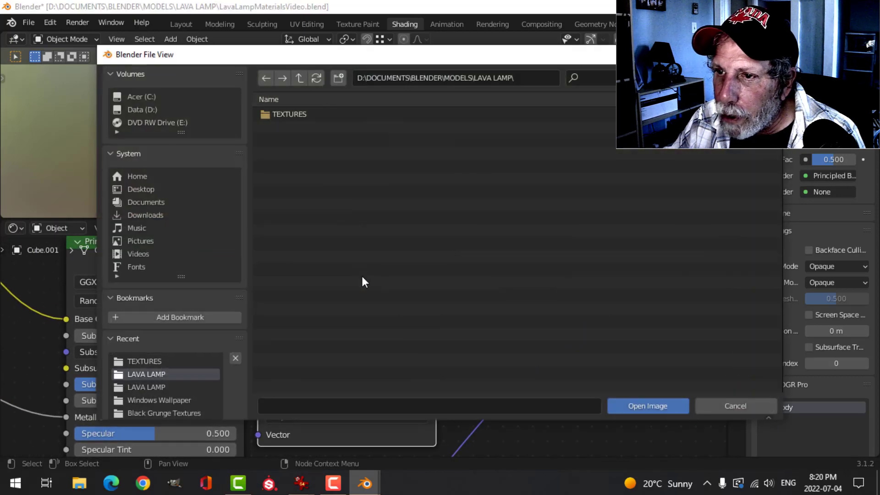
{"action": "left_click", "coordinate": [278, 119]}
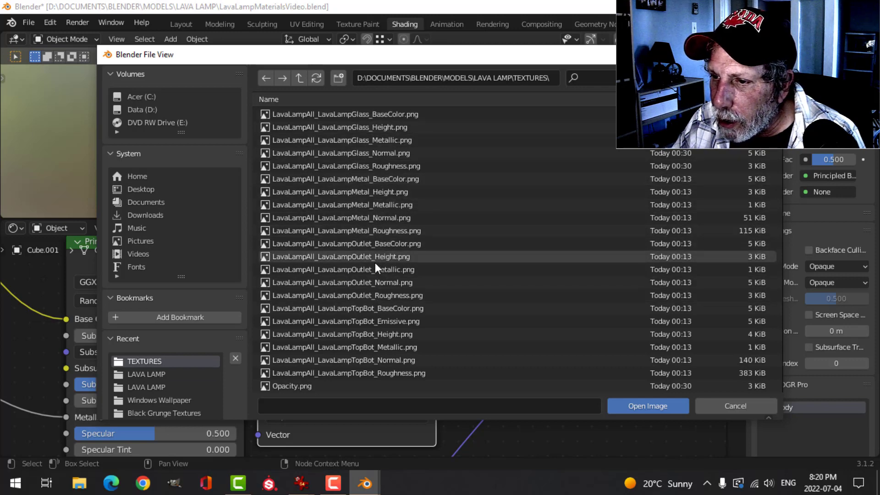
{"action": "left_click", "coordinate": [383, 322]}
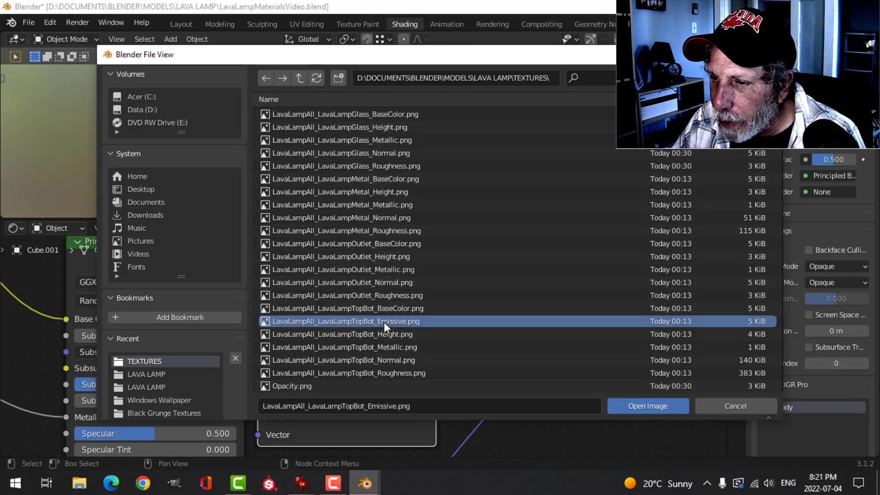
{"action": "left_click", "coordinate": [627, 405]}
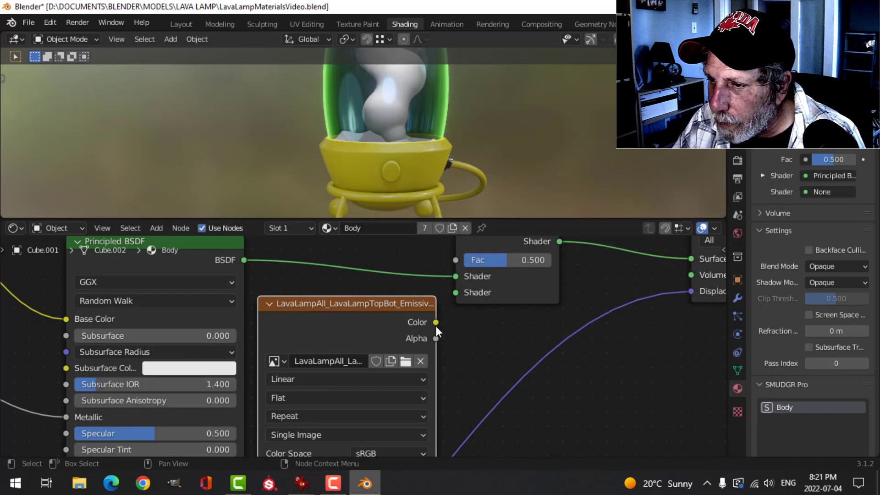
{"action": "left_click_drag", "start_coordinate": [435, 323], "coordinate": [465, 293]}
{"action": "key", "text": "Escape"}
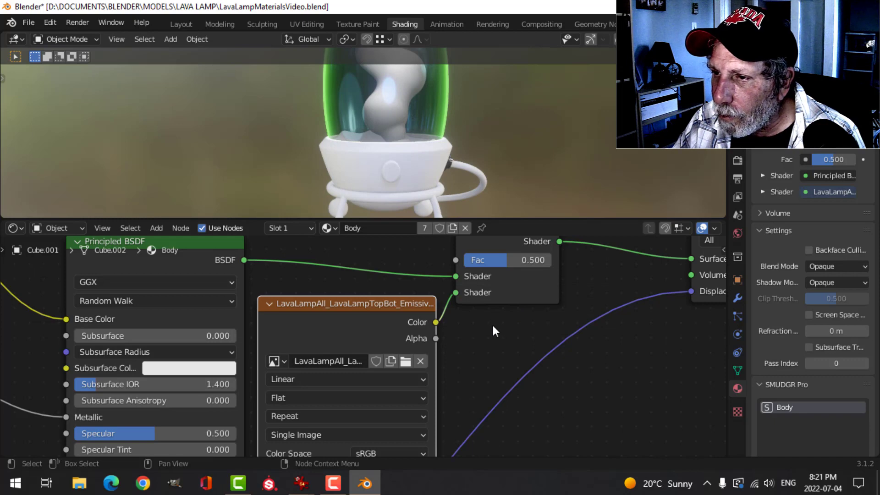
{"action": "scroll", "coordinate": [395, 186], "scroll_direction": "up", "scroll_amount": 2}
Move the Material Output and Mix Shader further away from the emissive texture to make room for another node
{"action": "scroll", "coordinate": [466, 361], "scroll_direction": "down", "scroll_amount": 5}
{"action": "middle_click_drag", "start_coordinate": [484, 379], "coordinate": [413, 401]}
{"action": "left_click_drag", "start_coordinate": [506, 296], "coordinate": [644, 290]}
{"action": "left_click_drag", "start_coordinate": [382, 298], "coordinate": [515, 294]}
Insert an Emission node between the emissive texture and the Mix Shader, and set its Strength to 20
{"action": "middle_click_drag", "start_coordinate": [359, 418], "coordinate": [368, 364]}
{"action": "scroll", "coordinate": [376, 362], "scroll_direction": "up", "scroll_amount": 1}
{"action": "key", "text": "shift+a"}
{"action": "mouse_move", "coordinate": [376, 364]}
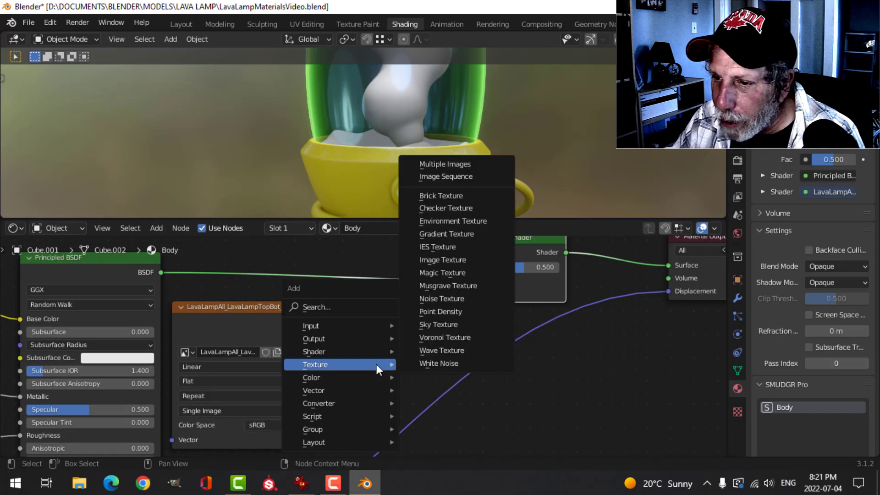
{"action": "mouse_move", "coordinate": [348, 350]}
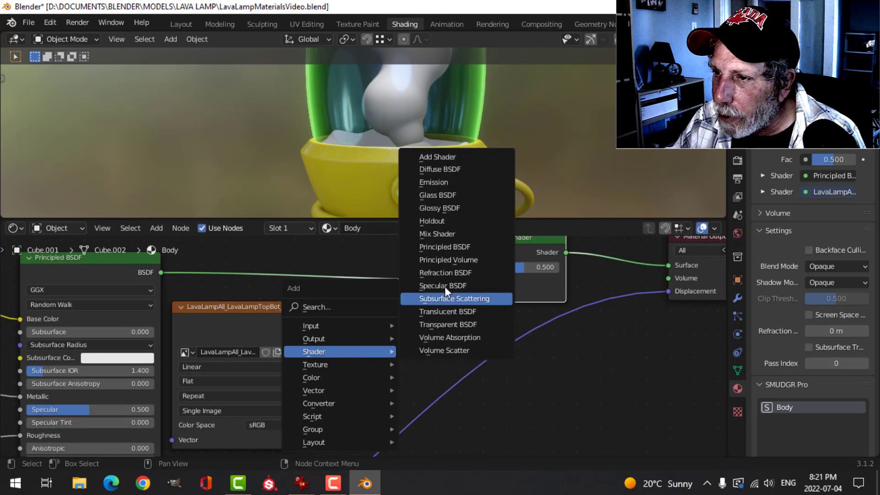
{"action": "left_click", "coordinate": [444, 183]}
{"action": "left_click", "coordinate": [437, 345]}
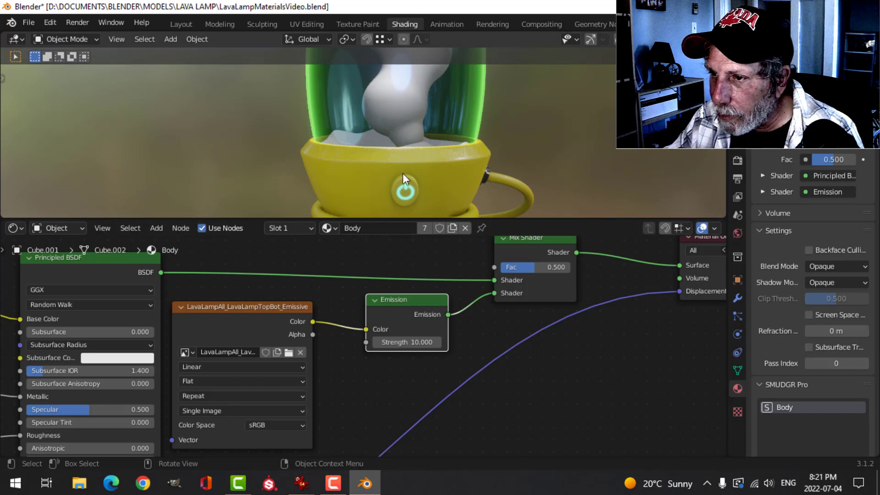
{"action": "scroll", "coordinate": [403, 179], "scroll_direction": "up", "scroll_amount": 2}
{"action": "middle_click_drag", "start_coordinate": [449, 194], "coordinate": [425, 140], "text": "shift"}
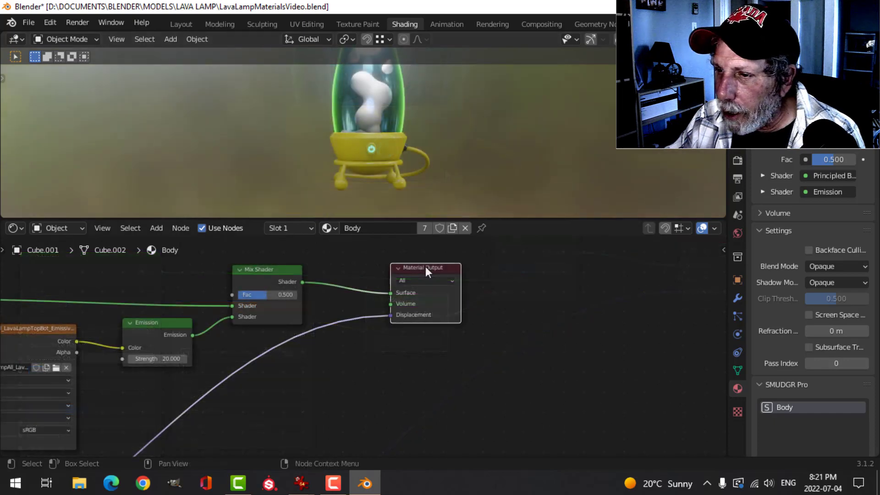
Move the Material Output further from the Mix Shader and paste the copied Layer Weight, Mix Shader and Emission nodes above the chain
{"action": "left_click_drag", "start_coordinate": [426, 270], "coordinate": [606, 274]}
{"action": "scroll", "coordinate": [461, 285], "scroll_direction": "down", "scroll_amount": 2}
{"action": "middle_click_drag", "start_coordinate": [461, 285], "coordinate": [429, 340]}
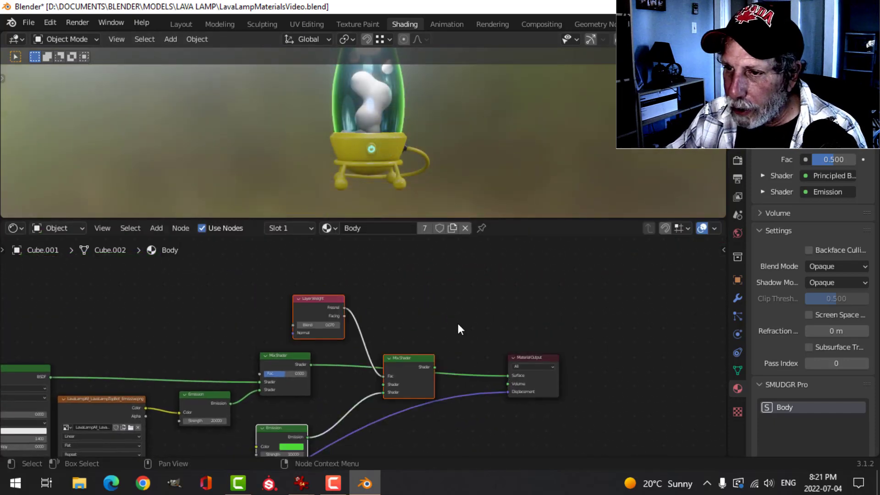
{"action": "left_click_drag", "start_coordinate": [398, 362], "coordinate": [447, 256]}
{"action": "left_click_drag", "start_coordinate": [423, 290], "coordinate": [402, 297]}
{"action": "middle_click_drag", "start_coordinate": [417, 332], "coordinate": [409, 349]}
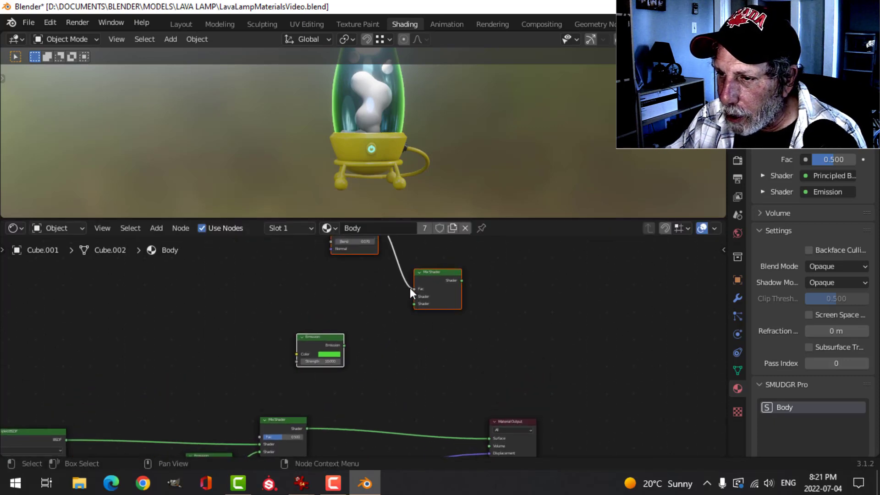
Detach the pasted Mix Shader from the Layer Weight and insert it between the first Mix Shader and the Material Output
{"action": "left_click_drag", "start_coordinate": [413, 288], "coordinate": [417, 409]}
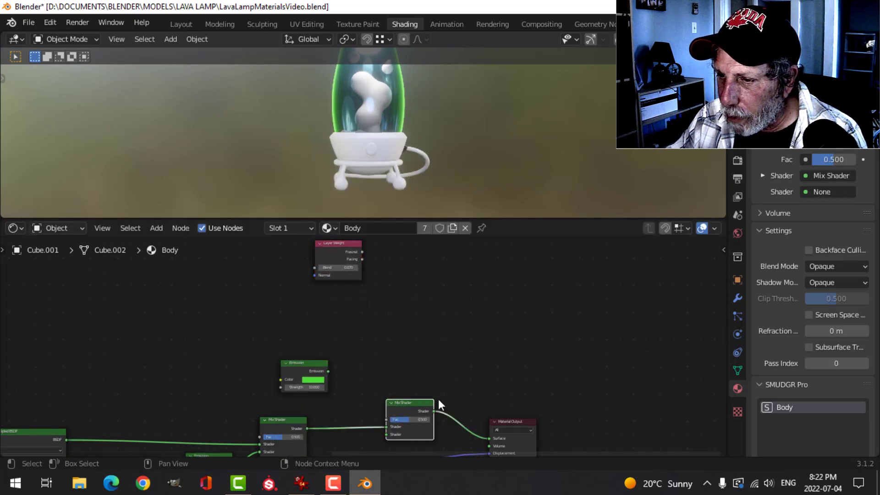
{"action": "middle_click_drag", "start_coordinate": [364, 417], "coordinate": [397, 330]}
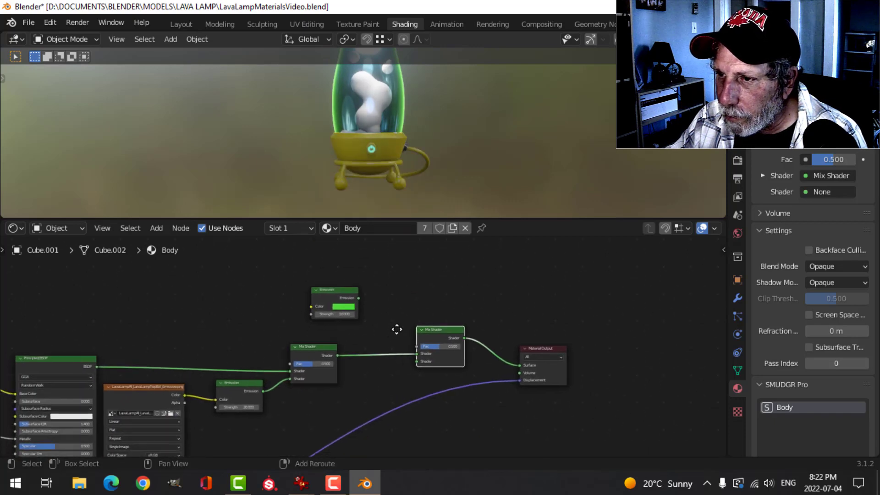
{"action": "scroll", "coordinate": [366, 294], "scroll_direction": "up", "scroll_amount": 1}
Connect the green Emission node to the second Mix Shader's second Shader input and set its Strength to 5
{"action": "left_click_drag", "start_coordinate": [341, 270], "coordinate": [327, 408]}
{"action": "middle_click_drag", "start_coordinate": [341, 406], "coordinate": [355, 371]}
{"action": "scroll", "coordinate": [354, 370], "scroll_direction": "up", "scroll_amount": 1}
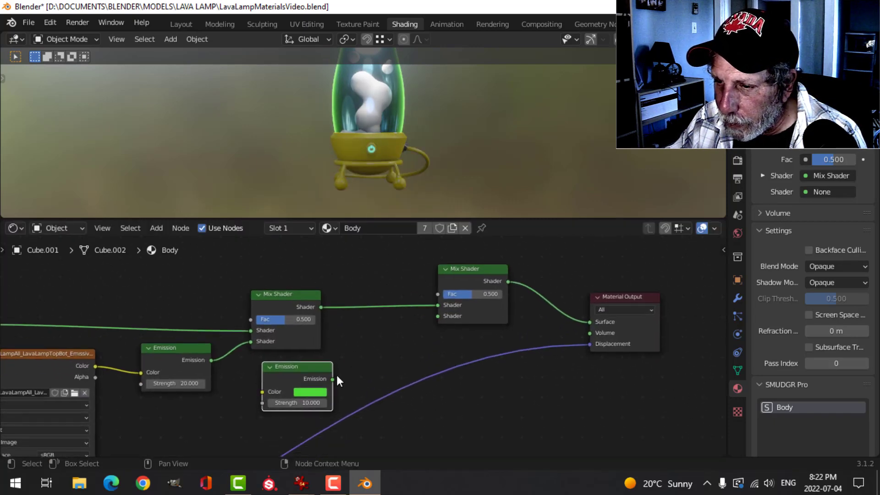
{"action": "left_click_drag", "start_coordinate": [439, 318], "coordinate": [439, 318]}
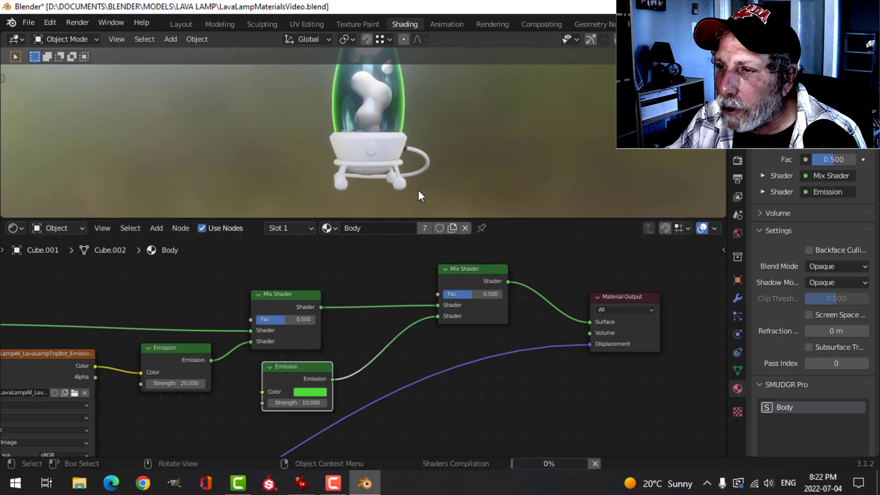
{"action": "type", "text": "5"}
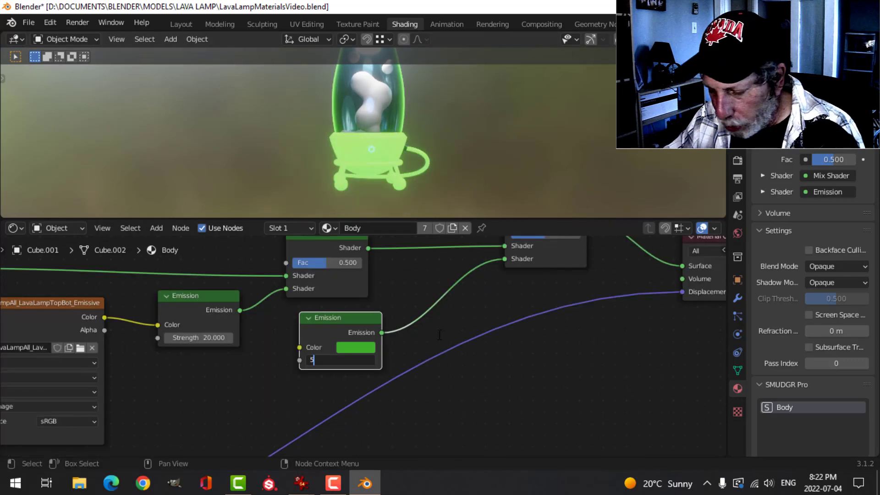
{"action": "key", "text": "Return"}
Move the Layer Weight node down near the shader chain and connect its Fresnel output to the second Mix Shader's Fac
{"action": "scroll", "coordinate": [460, 277], "scroll_direction": "down", "scroll_amount": 2}
{"action": "middle_click_drag", "start_coordinate": [462, 260], "coordinate": [436, 352], "text": "shift"}
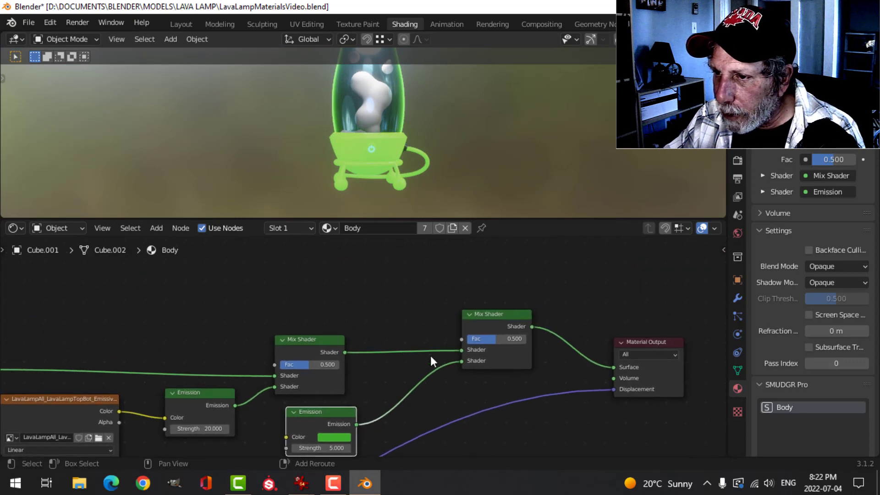
{"action": "scroll", "coordinate": [427, 348], "scroll_direction": "down", "scroll_amount": 3}
{"action": "middle_click_drag", "start_coordinate": [420, 323], "coordinate": [409, 348]}
{"action": "scroll", "coordinate": [407, 346], "scroll_direction": "down", "scroll_amount": 1}
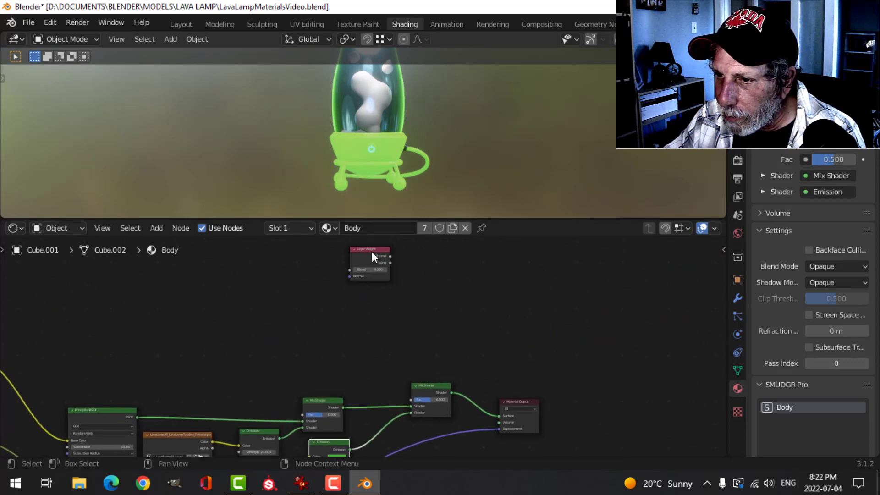
{"action": "left_click", "coordinate": [371, 252]}
{"action": "left_click_drag", "start_coordinate": [370, 251], "coordinate": [372, 367]}
{"action": "scroll", "coordinate": [380, 358], "scroll_direction": "up", "scroll_amount": 3}
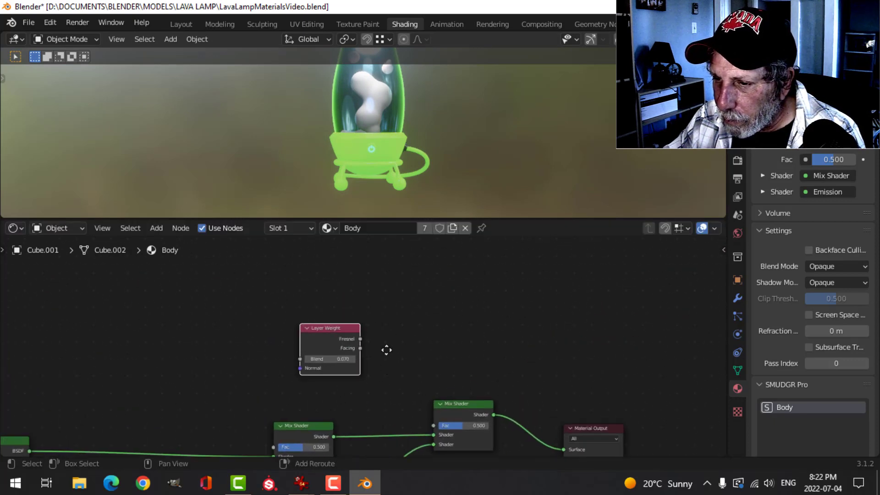
{"action": "left_click_drag", "start_coordinate": [370, 282], "coordinate": [462, 391]}
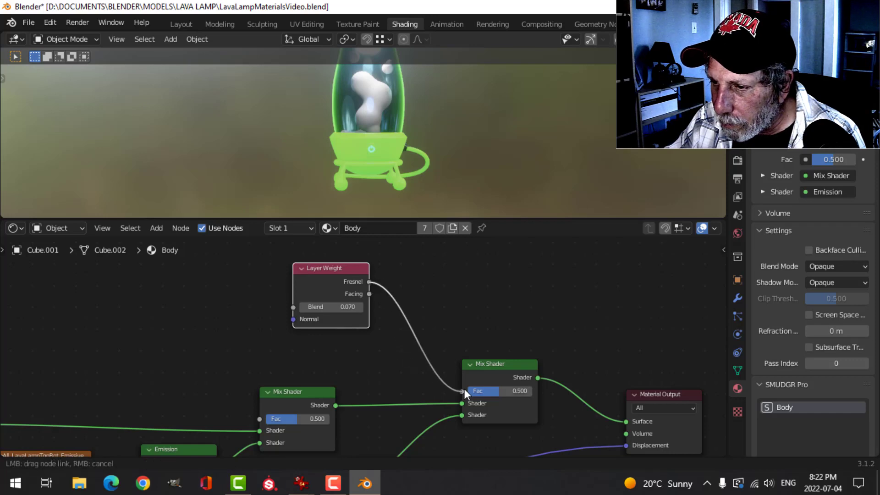
Check the green rim glow on the lamp's base and set the green Emission node's Strength to 20
{"action": "scroll", "coordinate": [420, 173], "scroll_direction": "up", "scroll_amount": 1}
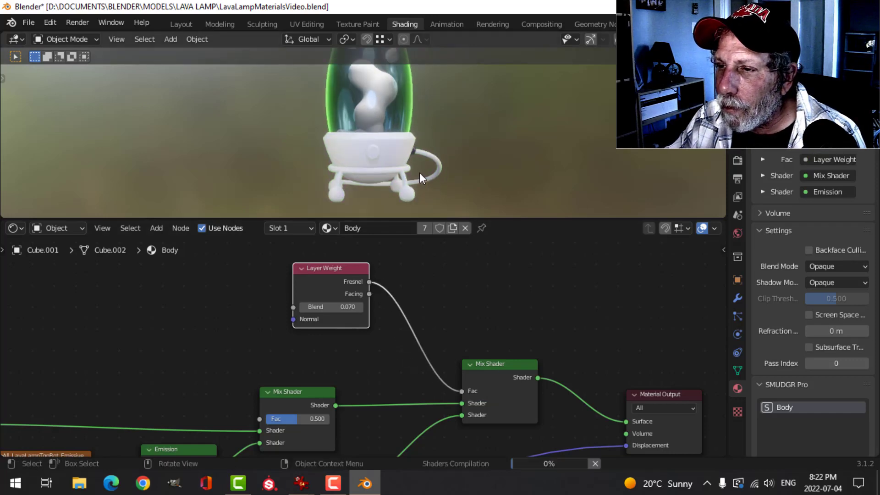
{"action": "scroll", "coordinate": [420, 172], "scroll_direction": "up", "scroll_amount": 4}
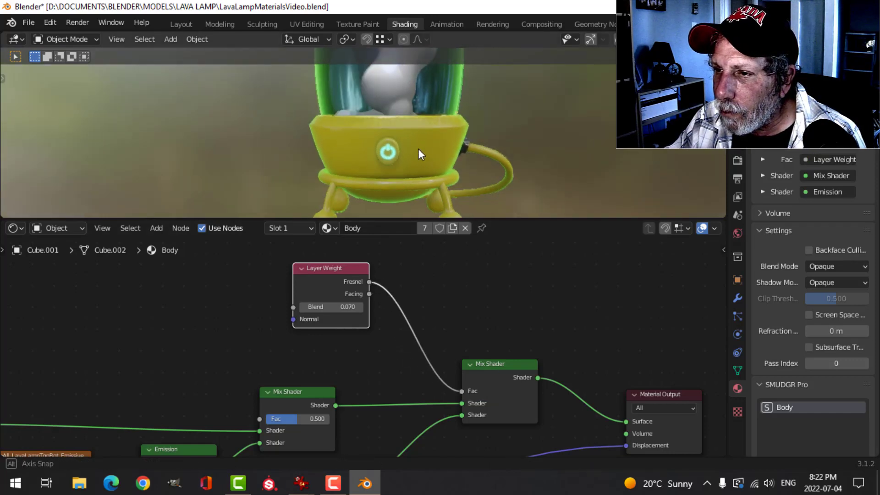
{"action": "scroll", "coordinate": [428, 164], "scroll_direction": "down", "scroll_amount": 4}
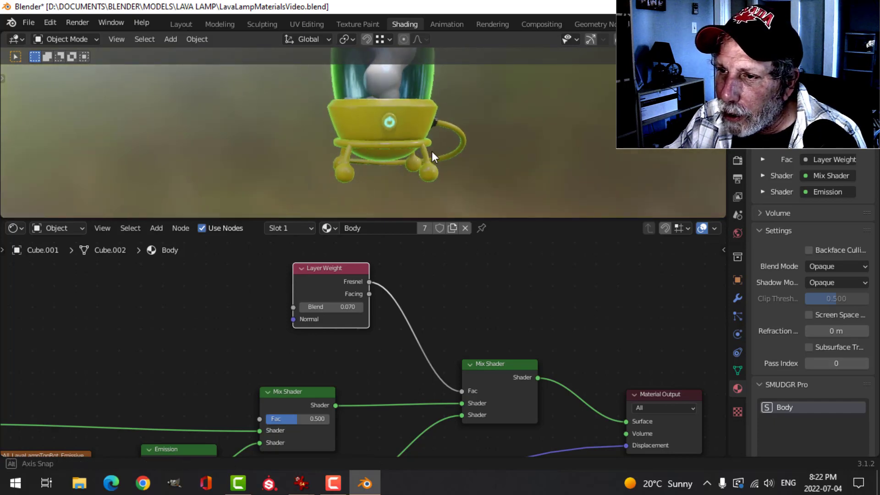
{"action": "middle_click_drag", "start_coordinate": [387, 167], "coordinate": [384, 188]}
{"action": "scroll", "coordinate": [381, 337], "scroll_direction": "down", "scroll_amount": 3}
{"action": "middle_click_drag", "start_coordinate": [379, 338], "coordinate": [400, 308]}
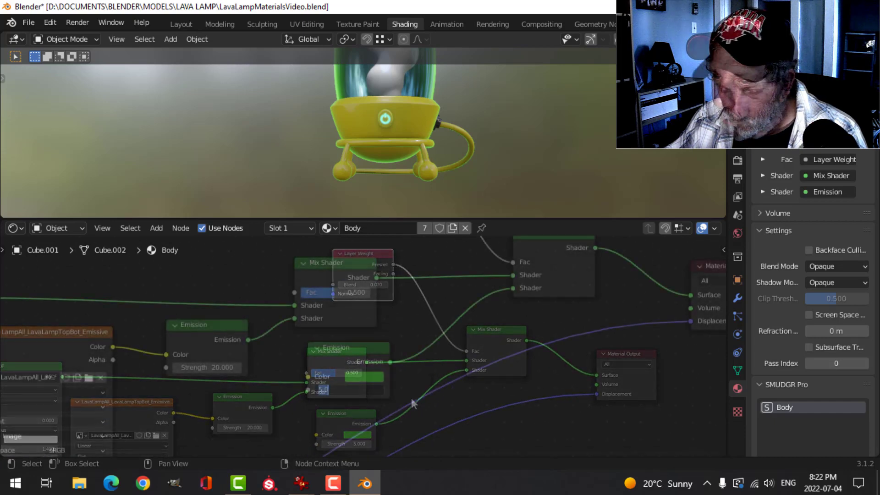
{"action": "type", "text": "20"}
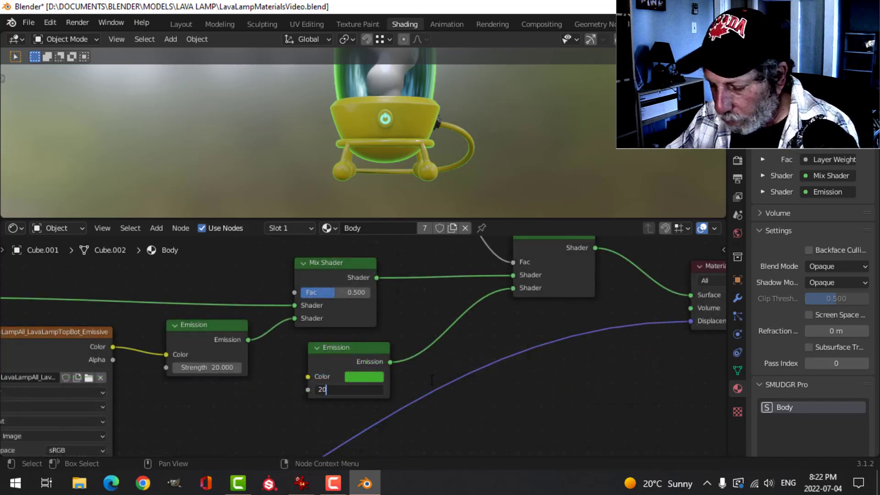
{"action": "key", "text": "Return"}
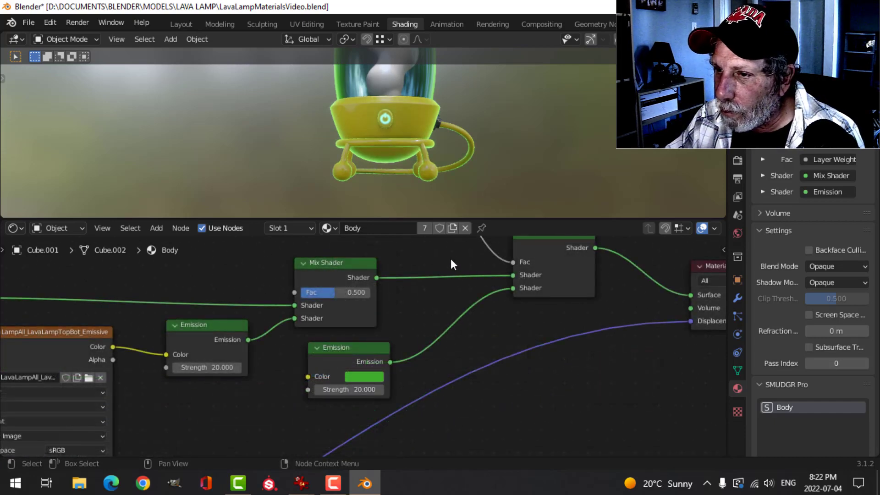
Edit the Layer Weight node's Blend value in the Body material and view the lamp in the Layout workspace
{"action": "middle_click_drag", "start_coordinate": [452, 264], "coordinate": [446, 389]}
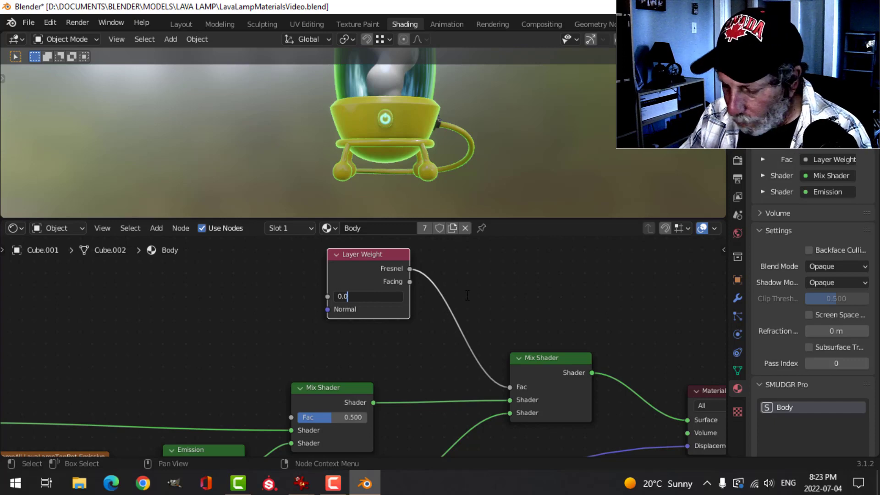
{"action": "middle_click_drag", "start_coordinate": [445, 159], "coordinate": [402, 184]}
{"action": "left_click", "coordinate": [181, 24]}
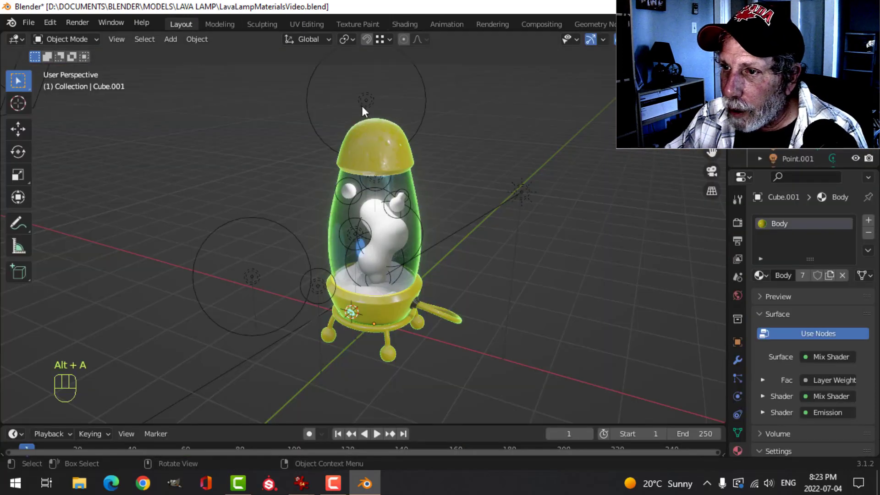
{"action": "mouse_move", "coordinate": [474, 285]}
{"action": "middle_mouse_down"}
{"action": "mouse_move", "coordinate": [498, 263]}
{"action": "mouse_move", "coordinate": [474, 270]}
{"action": "mouse_move", "coordinate": [505, 223]}
{"action": "middle_mouse_up"}
{"action": "scroll", "coordinate": [472, 280], "scroll_direction": "up", "scroll_amount": 3}
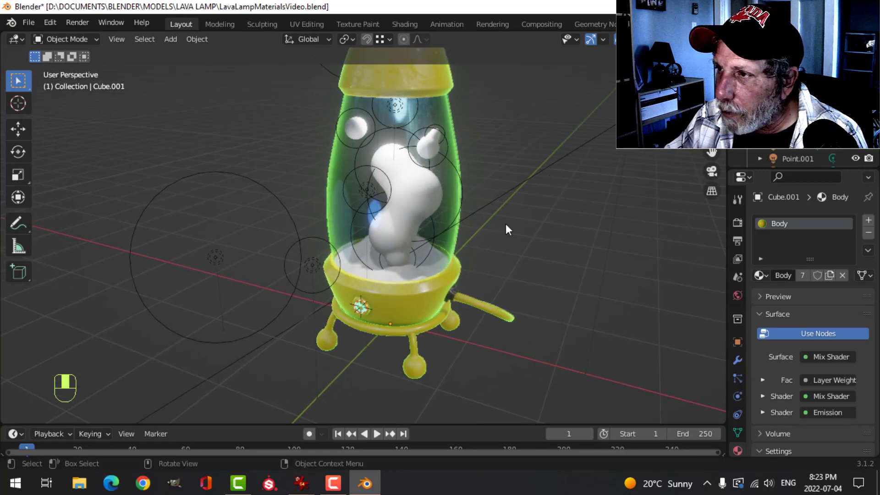
Adjust the viewport shading's lighting options, frame the whole lamp and save the file
{"action": "left_click", "coordinate": [717, 40]}
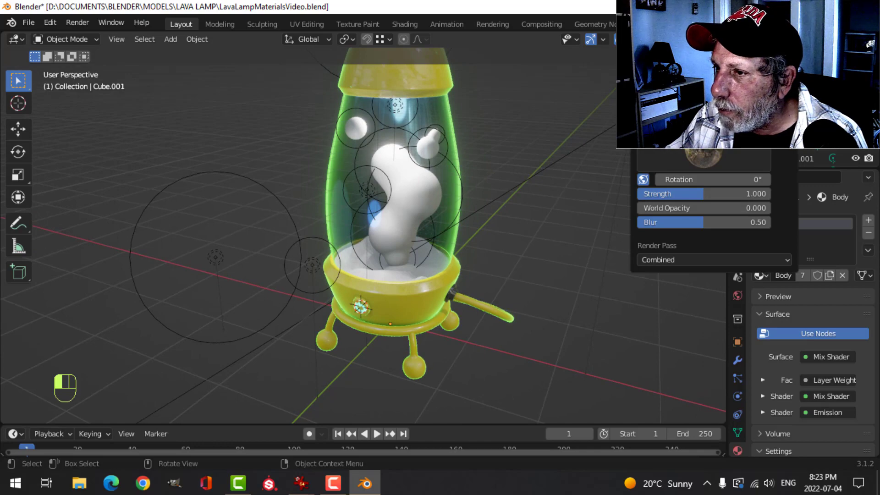
{"action": "left_click", "coordinate": [644, 118]}
{"action": "scroll", "coordinate": [524, 232], "scroll_direction": "down", "scroll_amount": 3}
{"action": "middle_click_drag", "start_coordinate": [496, 210], "coordinate": [575, 219], "text": "shift"}
{"action": "key", "text": "alt+a"}
{"action": "scroll", "coordinate": [516, 248], "scroll_direction": "up", "scroll_amount": 3}
{"action": "scroll", "coordinate": [505, 199], "scroll_direction": "down", "scroll_amount": 1}
{"action": "middle_click_drag", "start_coordinate": [504, 179], "coordinate": [513, 246], "text": "shift"}
{"action": "scroll", "coordinate": [540, 259], "scroll_direction": "up", "scroll_amount": 2}
{"action": "scroll", "coordinate": [513, 277], "scroll_direction": "down", "scroll_amount": 1}
{"action": "scroll", "coordinate": [515, 263], "scroll_direction": "down", "scroll_amount": 1}
{"action": "key", "text": "ctrl+s"}
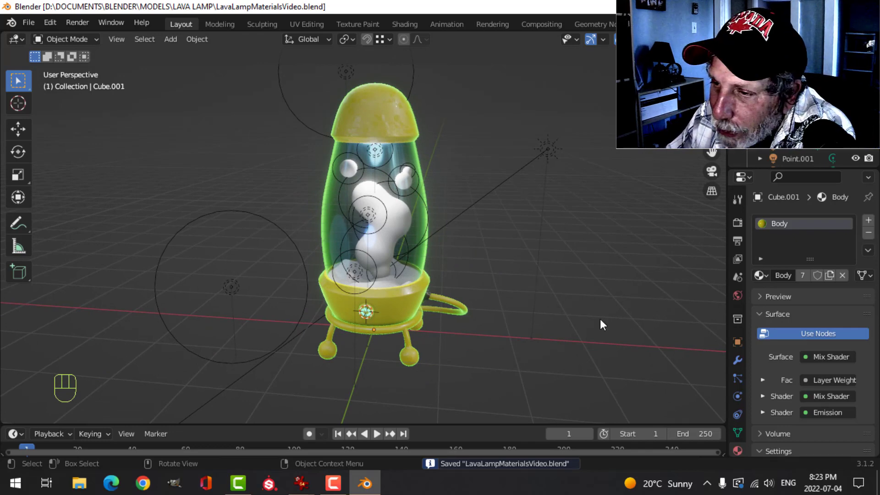
Open the World settings and raise the viewport's World Opacity to preview the abstract.png environment behind the lamp
{"action": "left_click", "coordinate": [738, 296]}
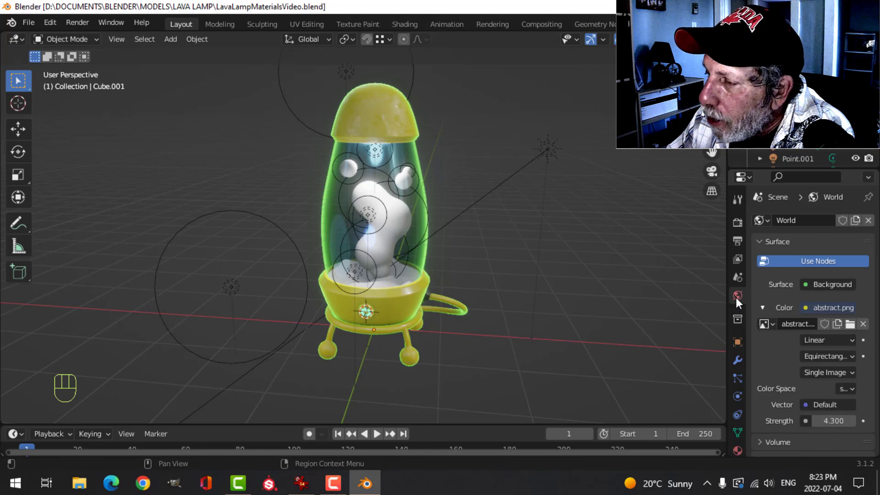
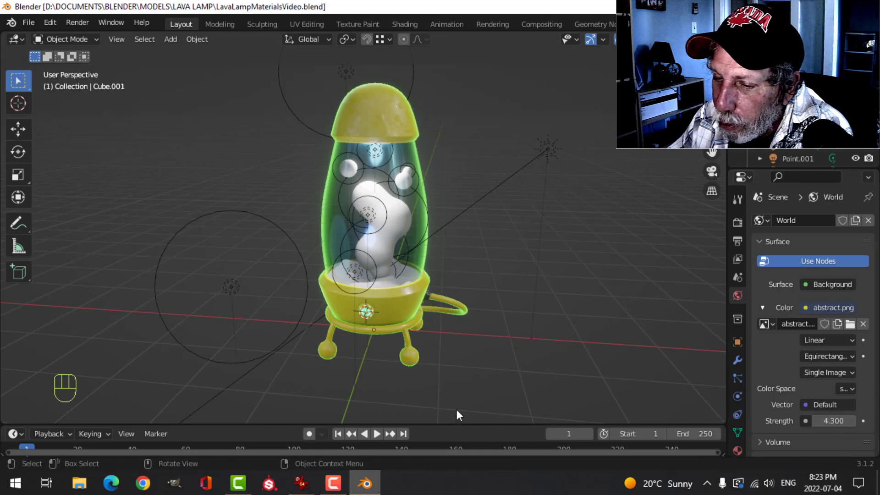
{"action": "left_click", "coordinate": [714, 39]}
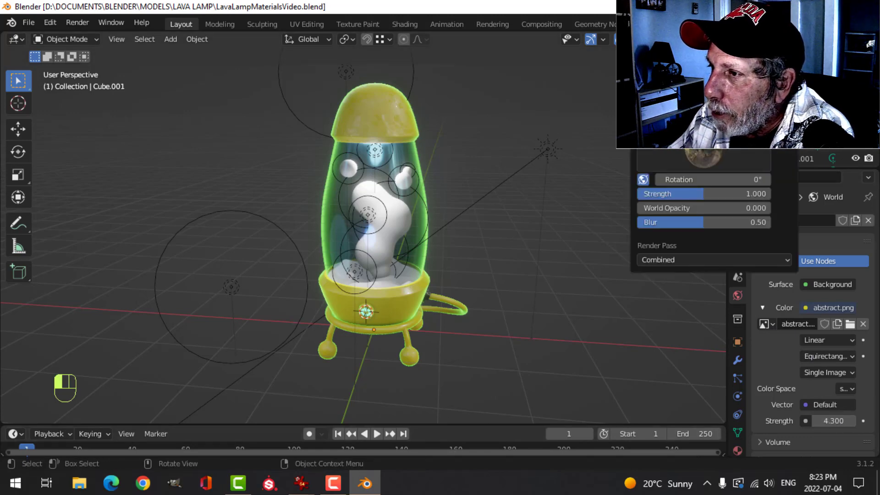
{"action": "left_click_drag", "start_coordinate": [704, 208], "coordinate": [761, 208]}
{"action": "mouse_move", "coordinate": [488, 239]}
{"action": "middle_mouse_down"}
{"action": "mouse_move", "coordinate": [469, 223]}
{"action": "mouse_move", "coordinate": [404, 207]}
{"action": "mouse_move", "coordinate": [348, 169]}
{"action": "mouse_move", "coordinate": [293, 182]}
{"action": "mouse_move", "coordinate": [268, 208]}
{"action": "mouse_move", "coordinate": [472, 214]}
{"action": "mouse_move", "coordinate": [669, 188]}
{"action": "mouse_move", "coordinate": [641, 215]}
{"action": "mouse_move", "coordinate": [521, 218]}
{"action": "mouse_move", "coordinate": [570, 216]}
{"action": "mouse_move", "coordinate": [536, 224]}
{"action": "middle_mouse_up"}
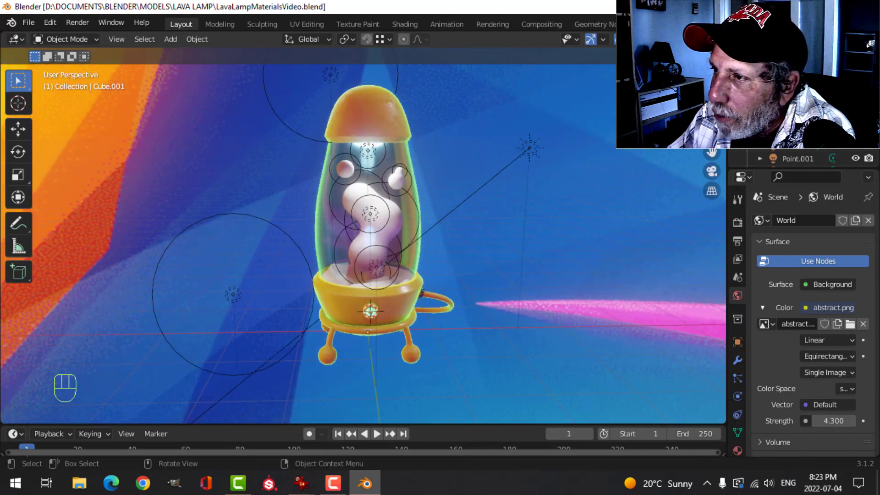
Hide the viewport overlays to examine the glowing lamp from closer and another angle, and show the overlays again
{"action": "left_click", "coordinate": [619, 40]}
{"action": "scroll", "coordinate": [474, 240], "scroll_direction": "up", "scroll_amount": 3}
{"action": "middle_click_drag", "start_coordinate": [535, 232], "coordinate": [568, 225]}
{"action": "scroll", "coordinate": [595, 229], "scroll_direction": "down", "scroll_amount": 4}
{"action": "left_click", "coordinate": [616, 40]}
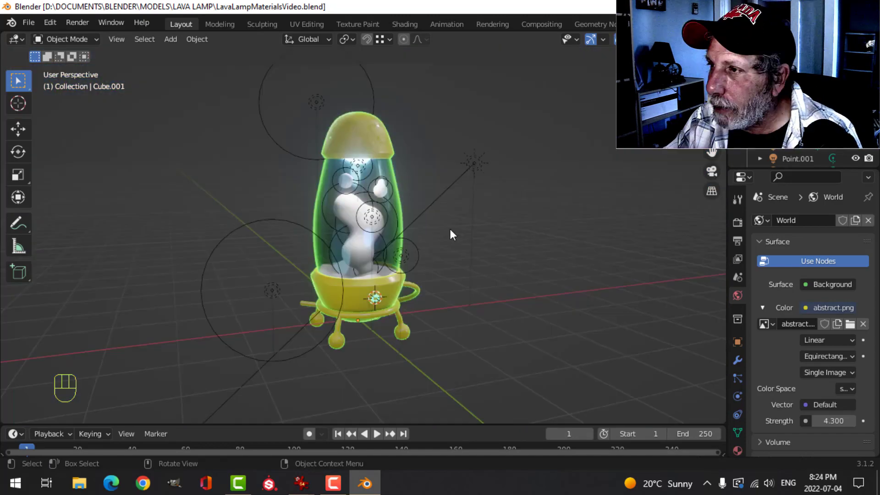
Select the lava metaball inside the glass and open its Lava material in the Shading workspace
{"action": "scroll", "coordinate": [440, 231], "scroll_direction": "up", "scroll_amount": 4}
{"action": "middle_click_drag", "start_coordinate": [429, 235], "coordinate": [451, 232], "text": "shift"}
{"action": "left_click", "coordinate": [324, 172]}
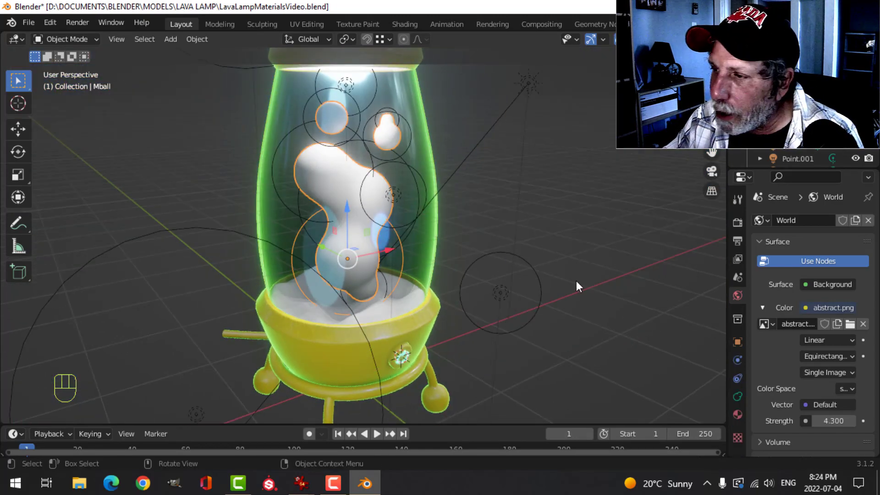
{"action": "scroll", "coordinate": [510, 289], "scroll_direction": "down", "scroll_amount": 2}
{"action": "left_click", "coordinate": [406, 24]}
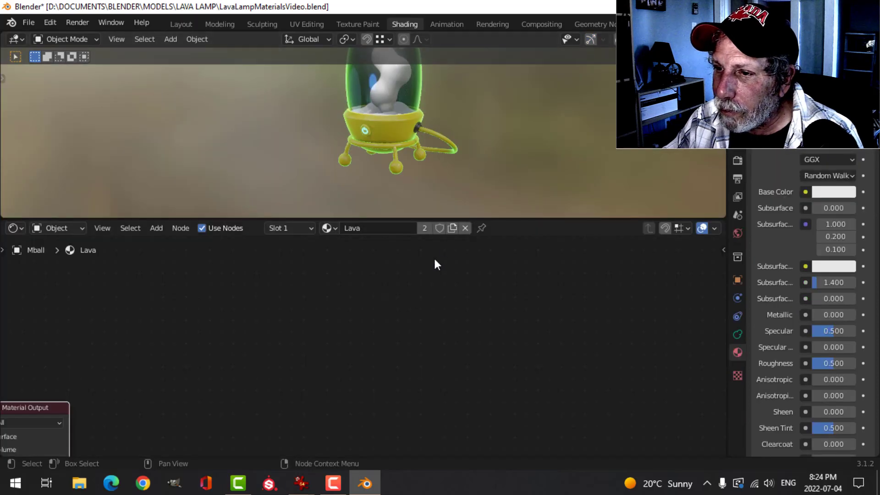
Move the Lava material's Material Output node well away from the Principled BSDF to make room for more nodes
{"action": "middle_click_drag", "start_coordinate": [307, 331], "coordinate": [446, 288]}
{"action": "mouse_move", "coordinate": [383, 330]}
{"action": "middle_mouse_down"}
{"action": "mouse_move", "coordinate": [518, 297]}
{"action": "mouse_move", "coordinate": [550, 312]}
{"action": "mouse_move", "coordinate": [583, 296]}
{"action": "middle_mouse_up"}
{"action": "scroll", "coordinate": [488, 321], "scroll_direction": "up", "scroll_amount": 1}
{"action": "scroll", "coordinate": [551, 319], "scroll_direction": "down", "scroll_amount": 2}
{"action": "middle_click_drag", "start_coordinate": [551, 324], "coordinate": [488, 347]}
{"action": "left_click_drag", "start_coordinate": [376, 323], "coordinate": [618, 309]}
Set the Principled BSDF's Base Color to light blue in the Lava material
{"action": "middle_click_drag", "start_coordinate": [424, 386], "coordinate": [397, 361]}
{"action": "scroll", "coordinate": [250, 367], "scroll_direction": "up", "scroll_amount": 2}
{"action": "left_click", "coordinate": [280, 314]}
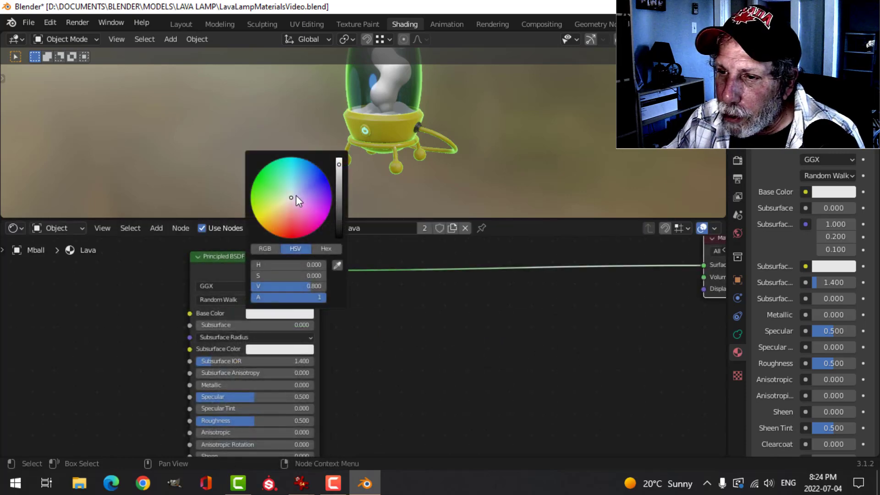
{"action": "left_click_drag", "start_coordinate": [296, 195], "coordinate": [294, 189]}
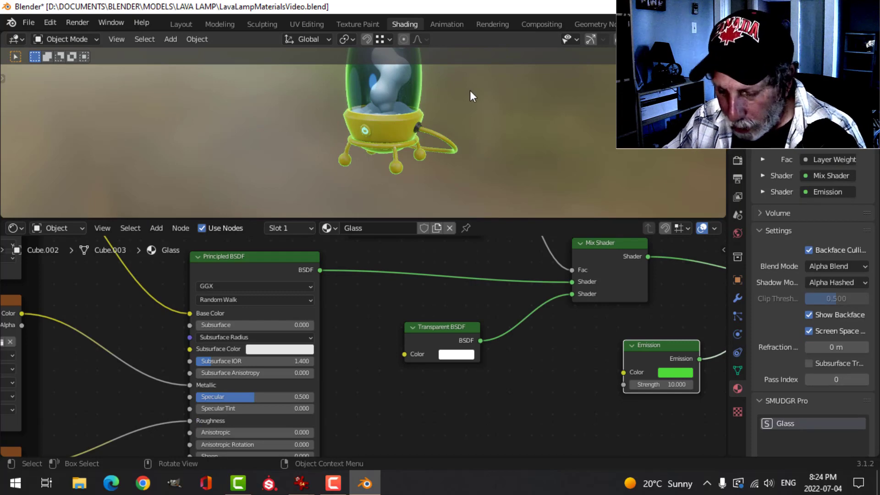
Hide the glass object in the viewport and reselect the lava metaball for a closer view of its material
{"action": "left_click", "coordinate": [399, 80]}
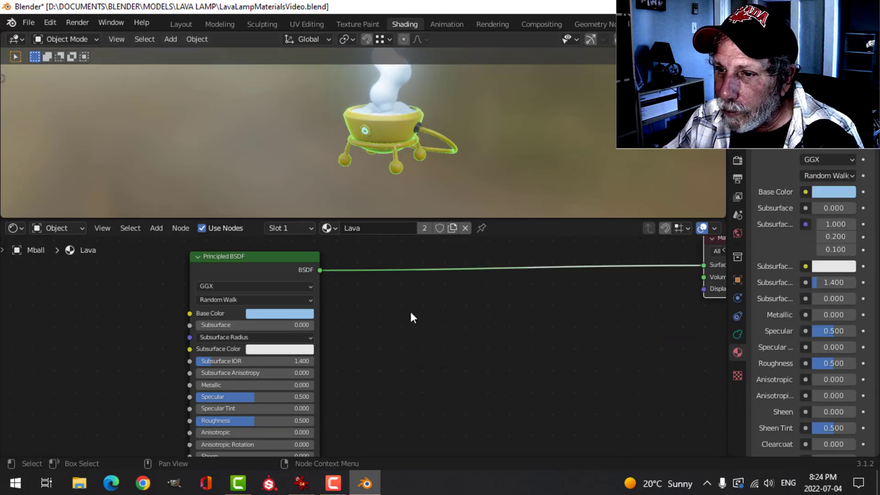
{"action": "scroll", "coordinate": [378, 343], "scroll_direction": "down", "scroll_amount": 2}
{"action": "middle_click_drag", "start_coordinate": [363, 352], "coordinate": [459, 339]}
{"action": "scroll", "coordinate": [387, 330], "scroll_direction": "up", "scroll_amount": 4}
{"action": "scroll", "coordinate": [467, 353], "scroll_direction": "up", "scroll_amount": 2}
{"action": "middle_click_drag", "start_coordinate": [432, 125], "coordinate": [437, 172], "text": "shift"}
{"action": "scroll", "coordinate": [436, 170], "scroll_direction": "up", "scroll_amount": 4}
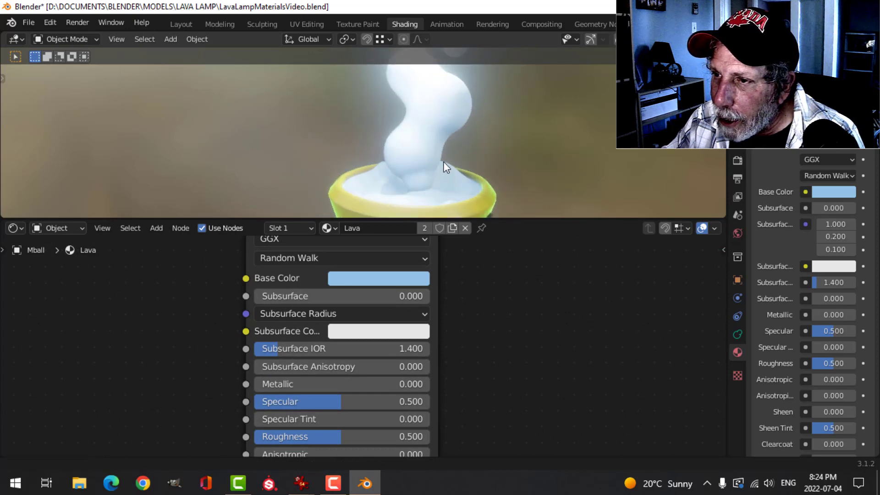
{"action": "scroll", "coordinate": [398, 339], "scroll_direction": "up", "scroll_amount": 1}
Set the Lava material's Subsurface to 0.255 and its first Subsurface Radius value to 3
{"action": "double_click", "coordinate": [346, 287]}
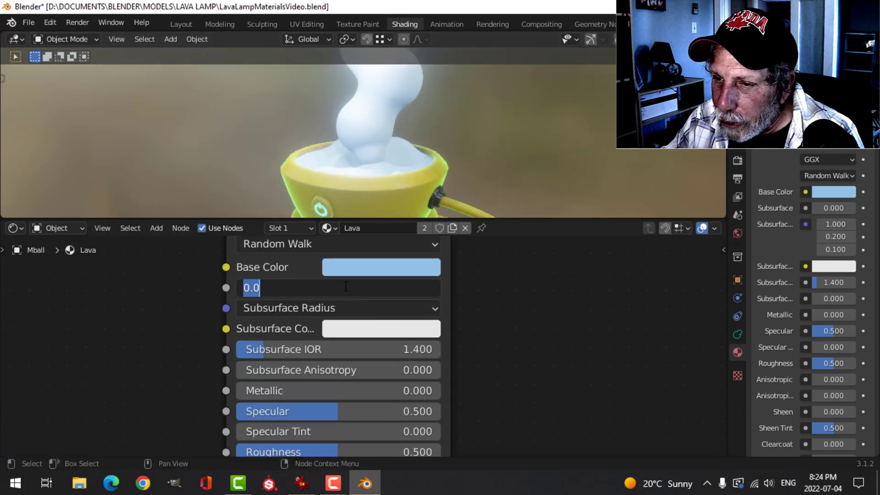
{"action": "left_click", "coordinate": [470, 303]}
{"action": "left_click_drag", "start_coordinate": [316, 290], "coordinate": [332, 289]}
{"action": "left_click_drag", "start_coordinate": [252, 288], "coordinate": [288, 288]}
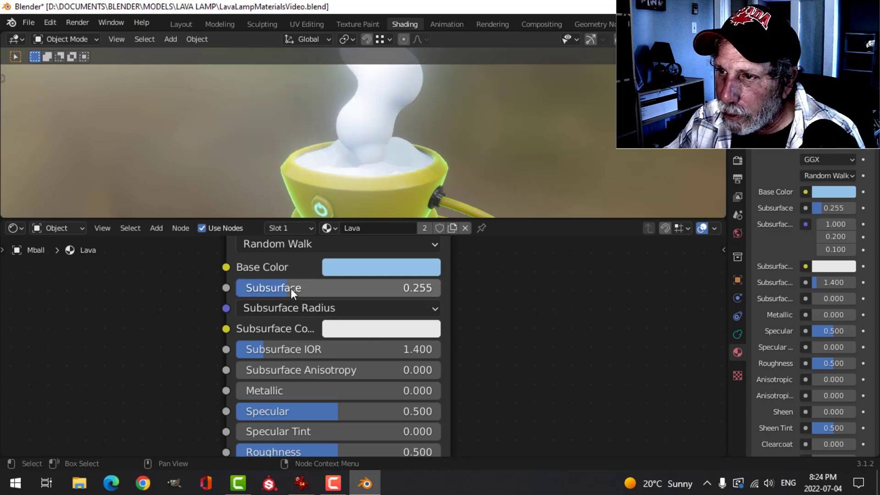
{"action": "left_click", "coordinate": [321, 311]}
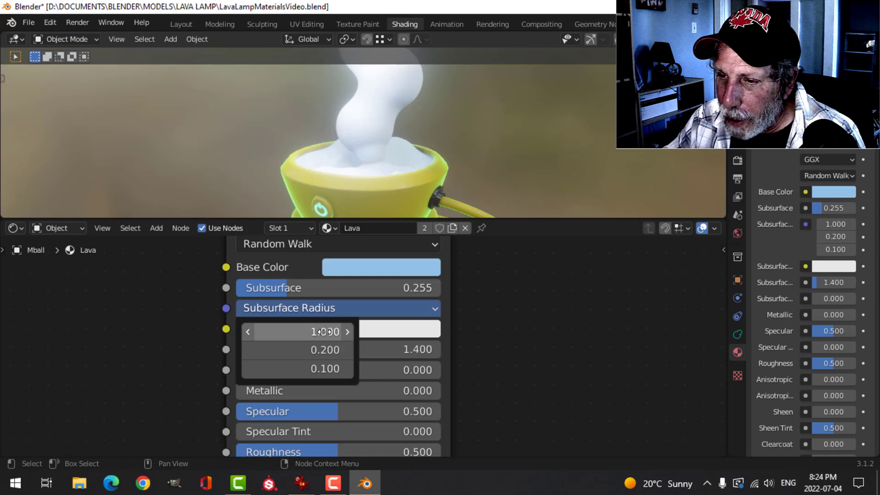
{"action": "left_click", "coordinate": [330, 331]}
{"action": "type", "text": "3"}
{"action": "key", "text": "Return"}
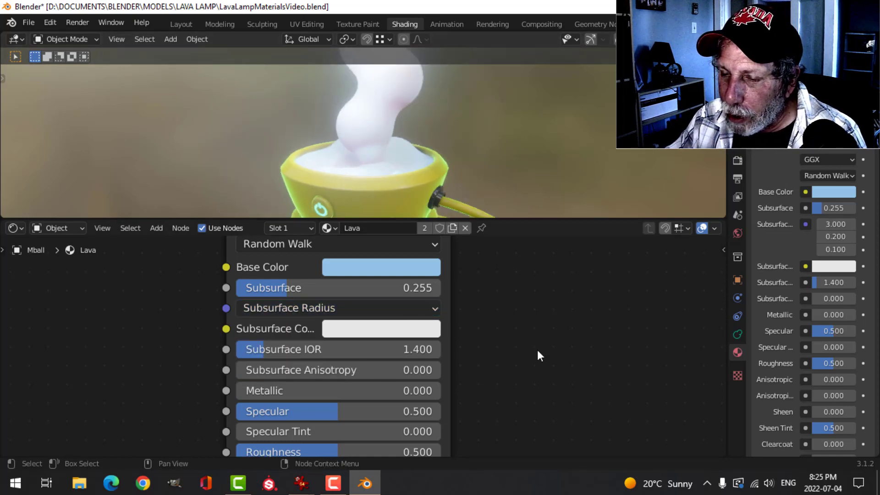
Set the Lava material's Metallic to 0.264 and its Roughness to 0.323
{"action": "scroll", "coordinate": [506, 362], "scroll_direction": "down", "scroll_amount": 3}
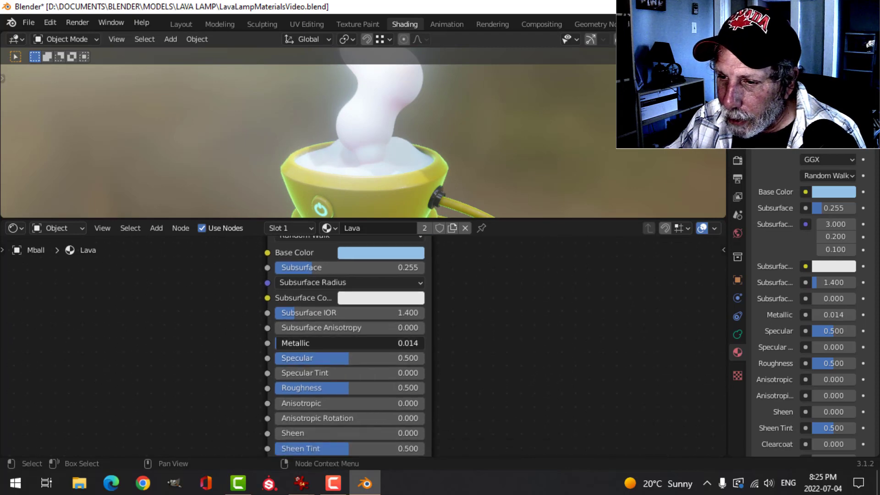
{"action": "left_click_drag", "start_coordinate": [323, 343], "coordinate": [363, 343]}
{"action": "scroll", "coordinate": [461, 367], "scroll_direction": "down", "scroll_amount": 1}
{"action": "middle_click_drag", "start_coordinate": [462, 365], "coordinate": [462, 308]}
{"action": "left_click_drag", "start_coordinate": [350, 324], "coordinate": [329, 324]}
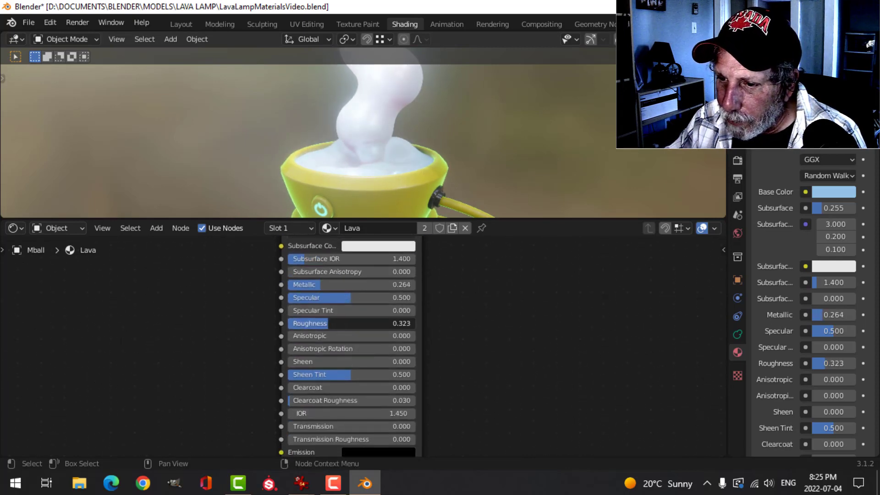
Set the Lava material's Clearcoat to 0.3 and check the highlights on the lava up close
{"action": "scroll", "coordinate": [450, 367], "scroll_direction": "down", "scroll_amount": 2}
{"action": "left_click", "coordinate": [355, 383]}
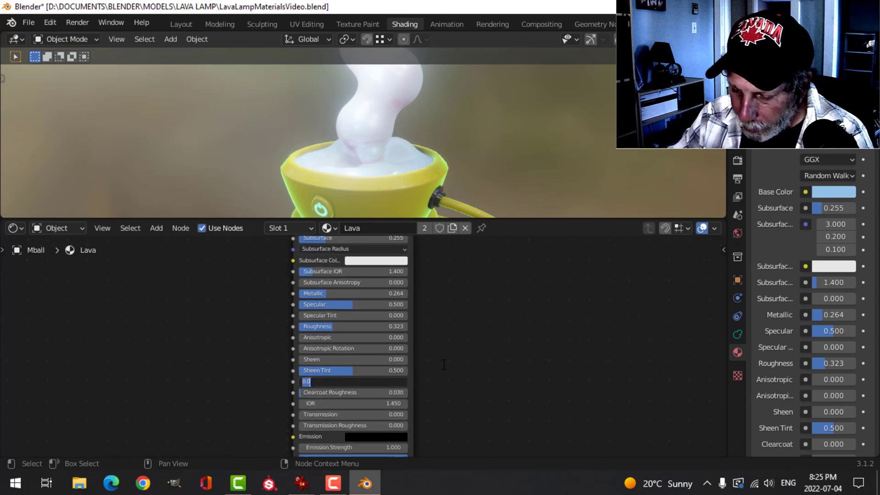
{"action": "type", "text": "0.3"}
{"action": "key", "text": "Return"}
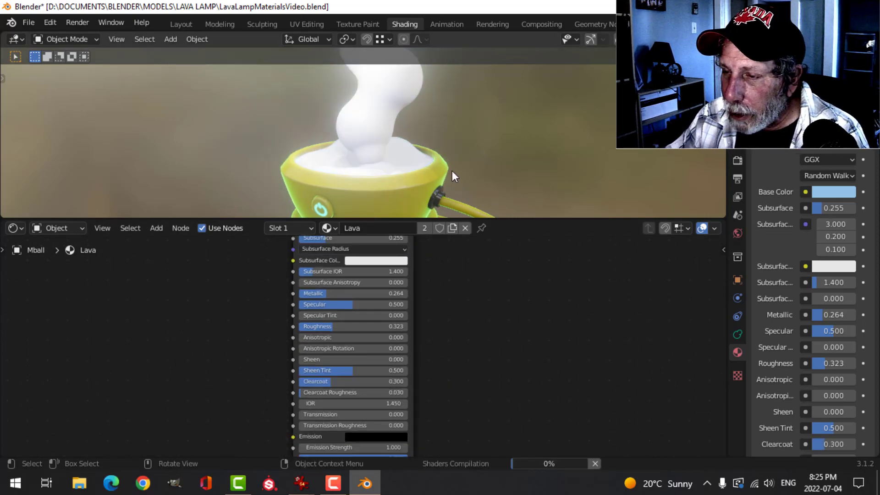
{"action": "scroll", "coordinate": [443, 161], "scroll_direction": "up", "scroll_amount": 3}
{"action": "middle_click_drag", "start_coordinate": [442, 156], "coordinate": [366, 158]}
{"action": "scroll", "coordinate": [435, 164], "scroll_direction": "up", "scroll_amount": 1}
{"action": "scroll", "coordinate": [485, 339], "scroll_direction": "down", "scroll_amount": 1}
{"action": "scroll", "coordinate": [485, 339], "scroll_direction": "down", "scroll_amount": 2}
Insert a Mix Shader between the Principled BSDF and the Material Output in the Lava material
{"action": "middle_click_drag", "start_coordinate": [491, 296], "coordinate": [384, 344]}
{"action": "middle_click_drag", "start_coordinate": [452, 322], "coordinate": [414, 326]}
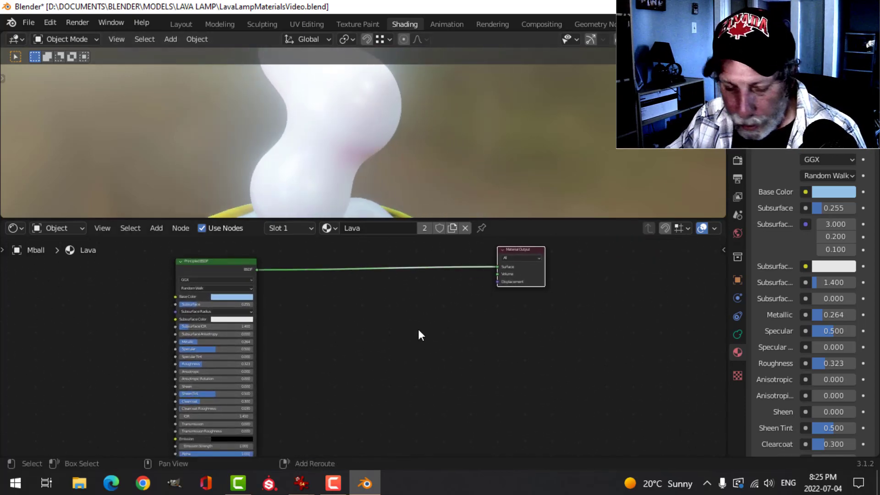
{"action": "key", "text": "shift+a"}
{"action": "mouse_move", "coordinate": [406, 329]}
{"action": "left_click", "coordinate": [472, 224]}
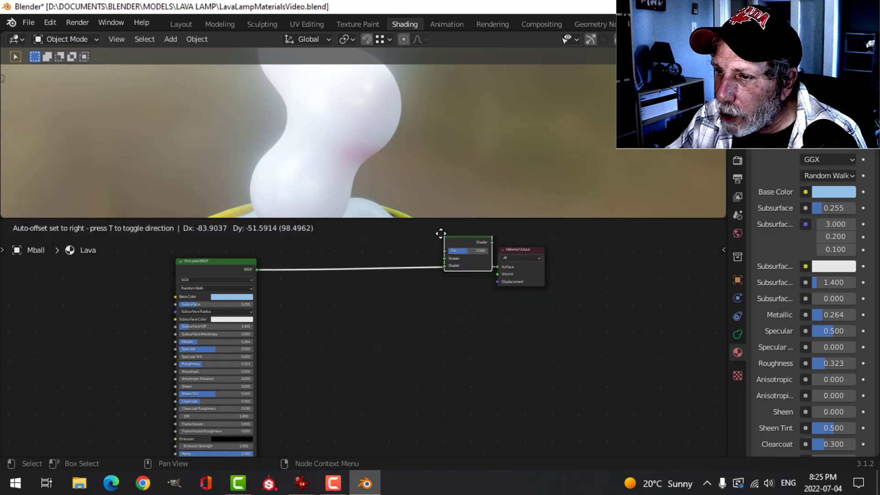
{"action": "left_click", "coordinate": [421, 246]}
{"action": "scroll", "coordinate": [452, 331], "scroll_direction": "up", "scroll_amount": 1}
{"action": "middle_click_drag", "start_coordinate": [453, 331], "coordinate": [447, 364]}
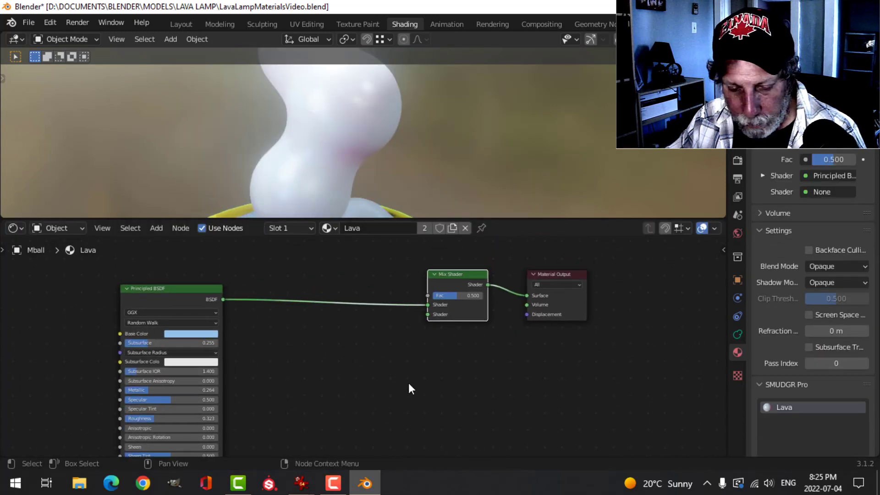
Add an Emission node beside the Lava material's Principled BSDF and set its colour to orange-red
{"action": "key", "text": "shift+a"}
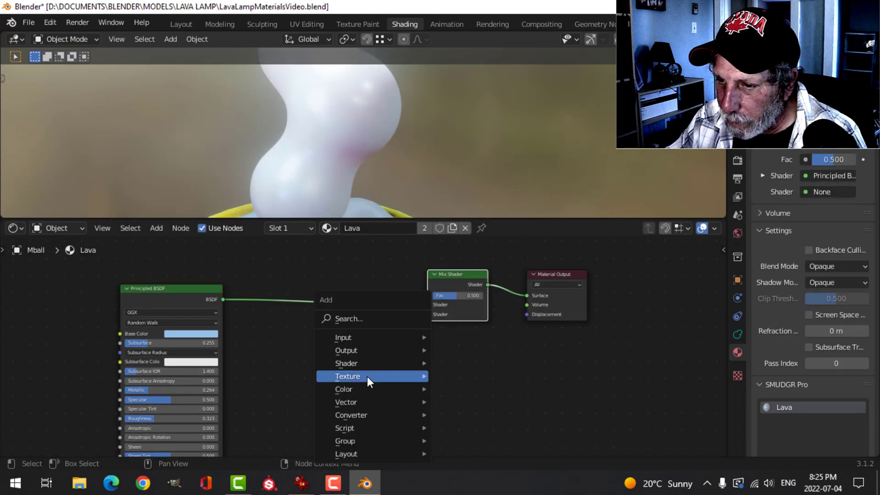
{"action": "mouse_move", "coordinate": [362, 363]}
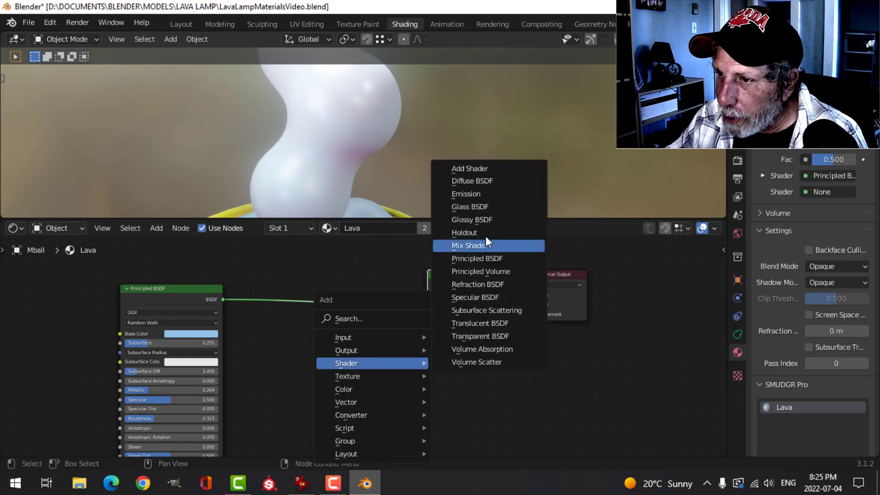
{"action": "left_click", "coordinate": [486, 195]}
{"action": "left_click", "coordinate": [268, 340]}
{"action": "scroll", "coordinate": [313, 358], "scroll_direction": "up", "scroll_amount": 5}
{"action": "left_click", "coordinate": [309, 374]}
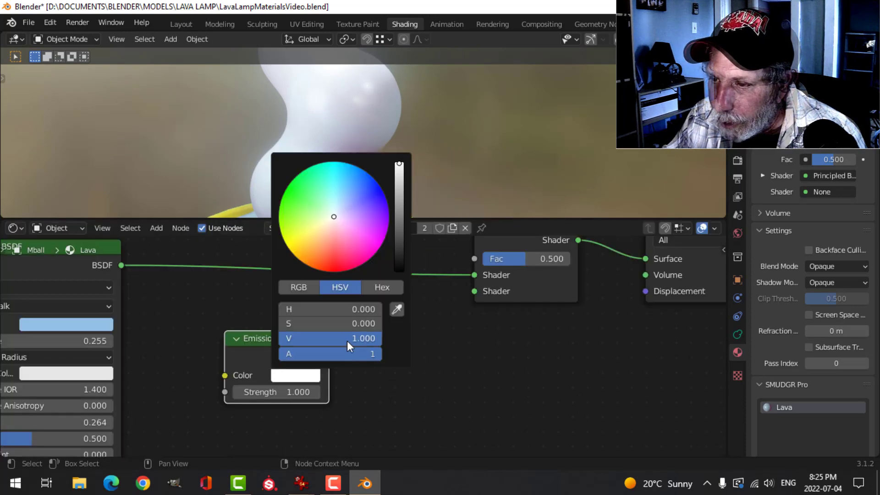
{"action": "left_click_drag", "start_coordinate": [333, 250], "coordinate": [323, 261]}
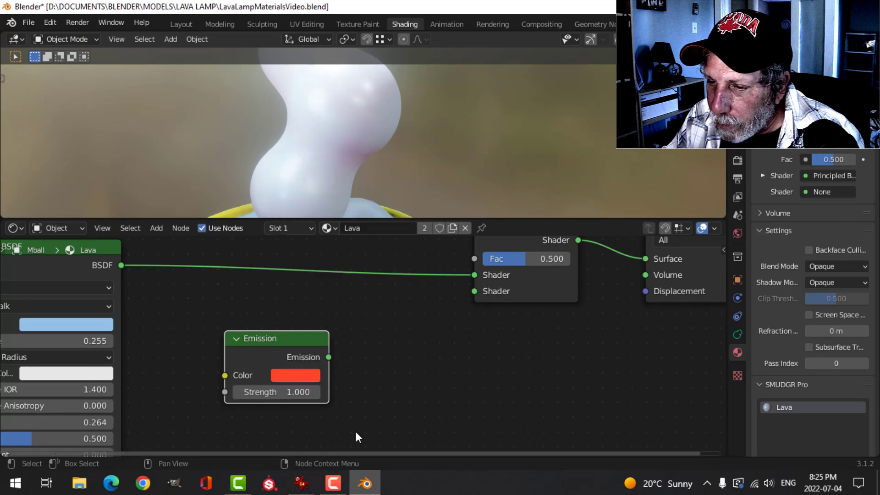
Set the Emission node's Strength to 50 and connect it to the Mix Shader's second Shader input
{"action": "left_click", "coordinate": [287, 391]}
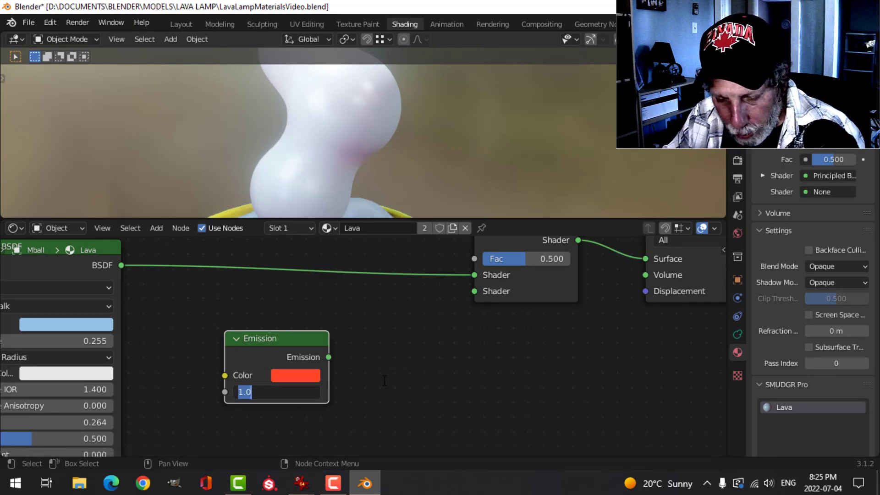
{"action": "type", "text": "50"}
{"action": "key", "text": "Return"}
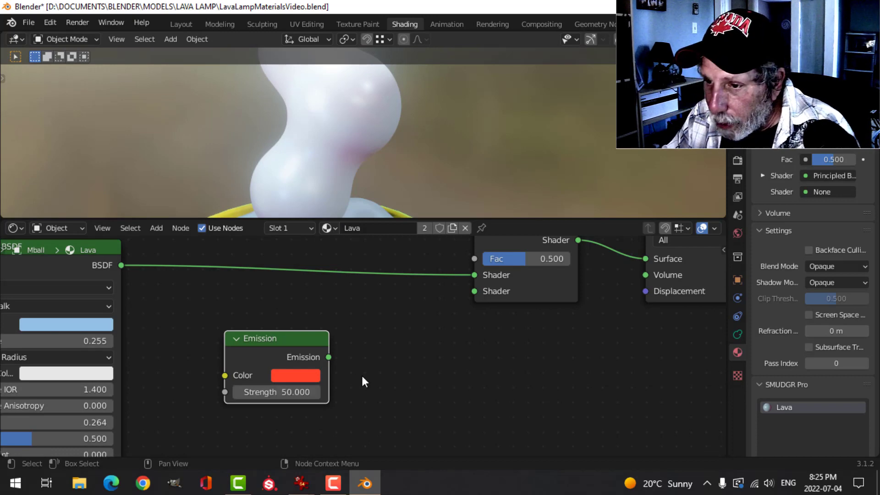
{"action": "left_click_drag", "start_coordinate": [330, 357], "coordinate": [476, 291]}
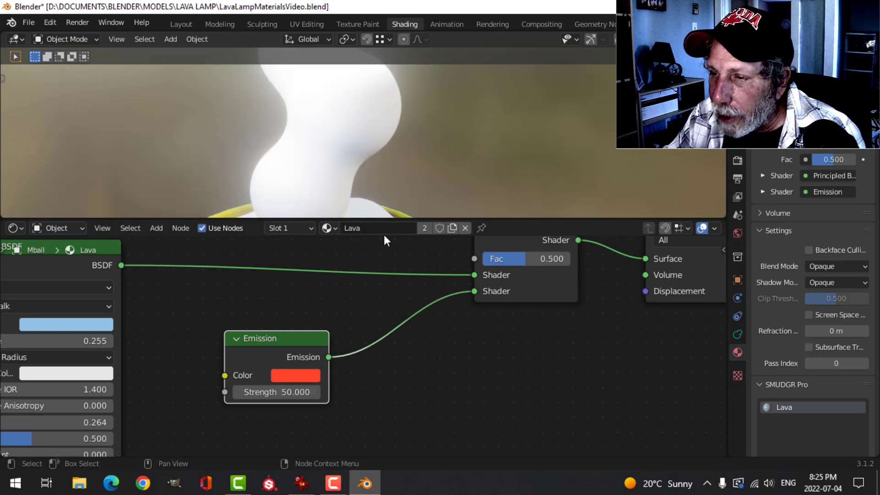
{"action": "scroll", "coordinate": [381, 162], "scroll_direction": "down", "scroll_amount": 4}
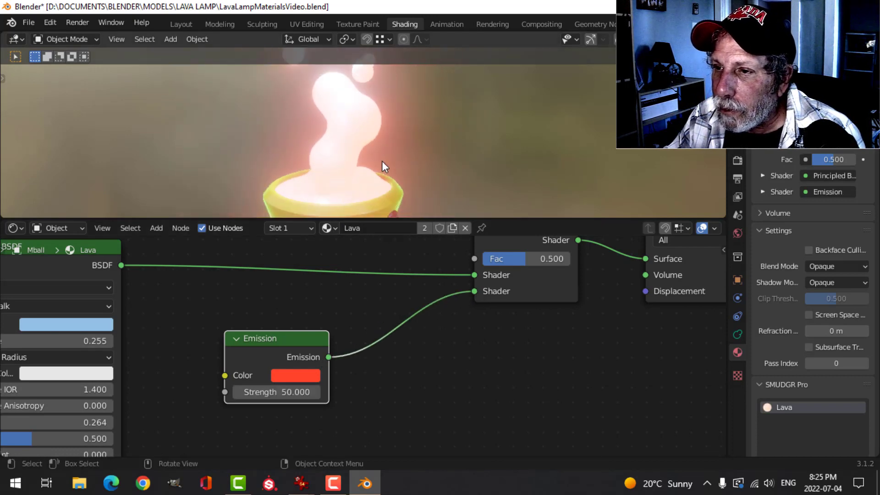
Add a Layer Weight node to the Lava material and connect its Fresnel output to the Mix Shader's Fac
{"action": "middle_click_drag", "start_coordinate": [382, 161], "coordinate": [386, 174], "text": "shift"}
{"action": "scroll", "coordinate": [368, 256], "scroll_direction": "down", "scroll_amount": 2}
{"action": "middle_click_drag", "start_coordinate": [367, 255], "coordinate": [344, 296]}
{"action": "key", "text": "shift+a"}
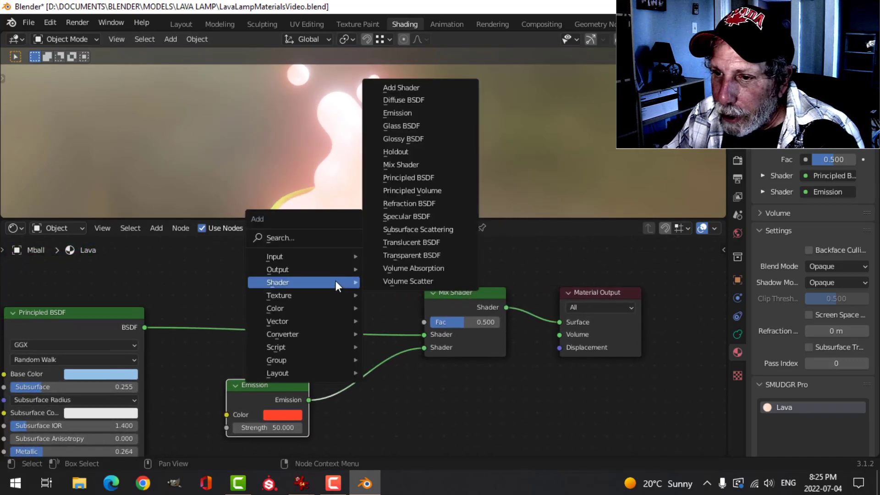
{"action": "mouse_move", "coordinate": [307, 254]}
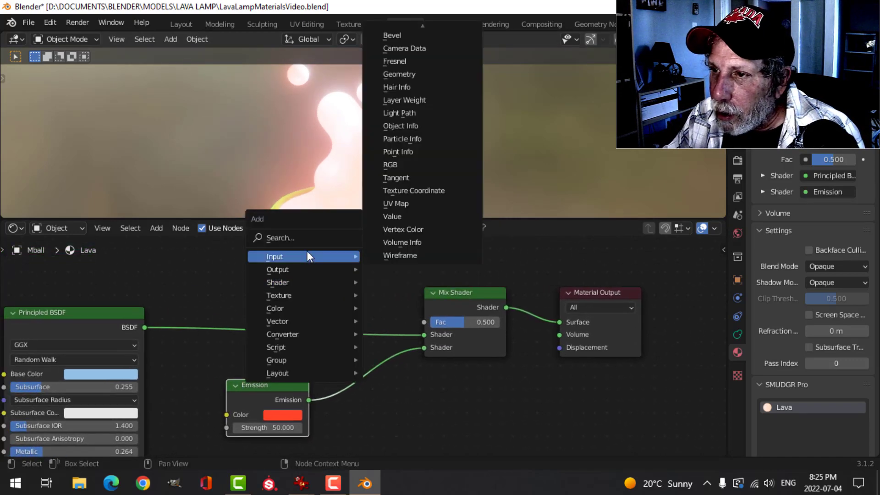
{"action": "left_click", "coordinate": [413, 100]}
{"action": "left_click", "coordinate": [364, 273]}
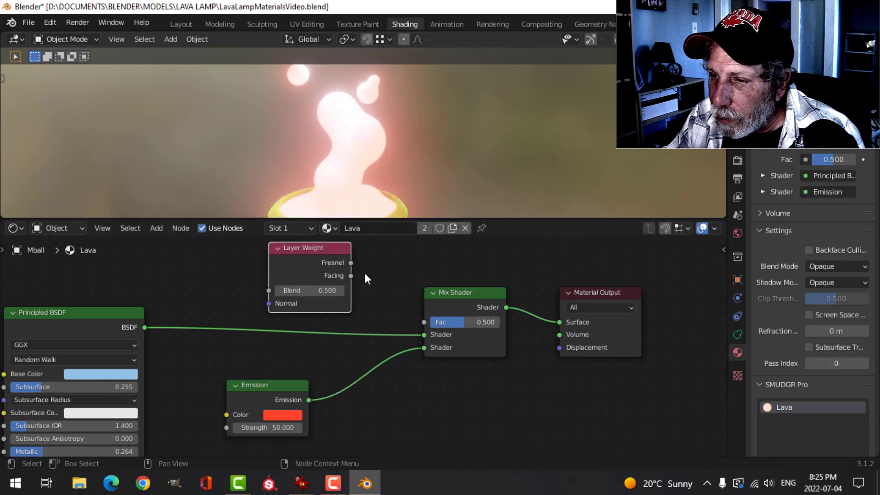
{"action": "left_click_drag", "start_coordinate": [351, 263], "coordinate": [424, 322]}
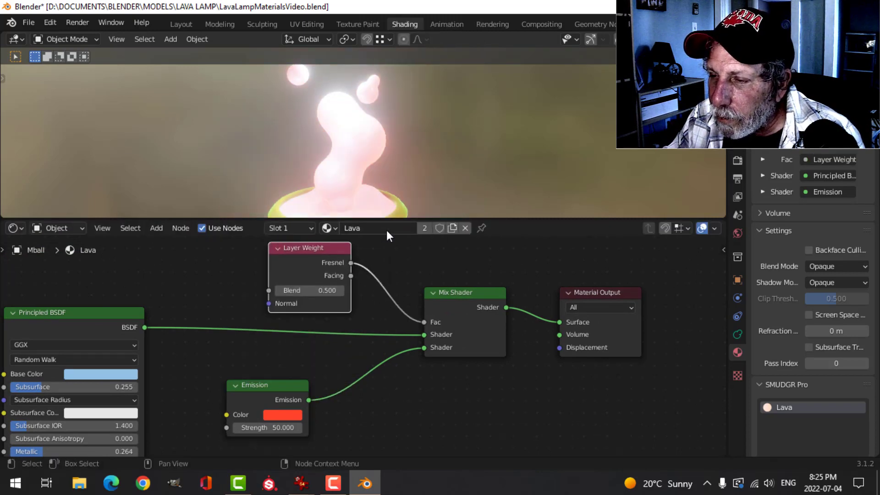
Set the Layer Weight node's Blend to 0.28, check the glow on the lava and save the file
{"action": "left_click", "coordinate": [309, 290]}
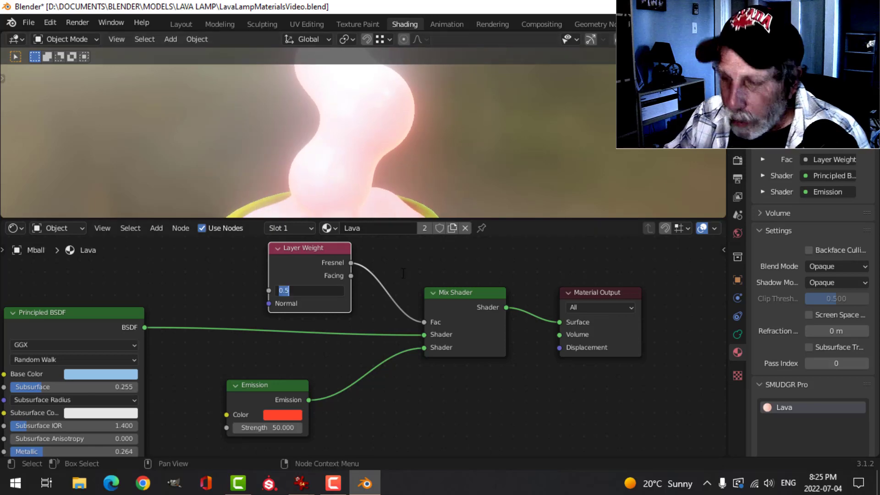
{"action": "type", "text": "0"}
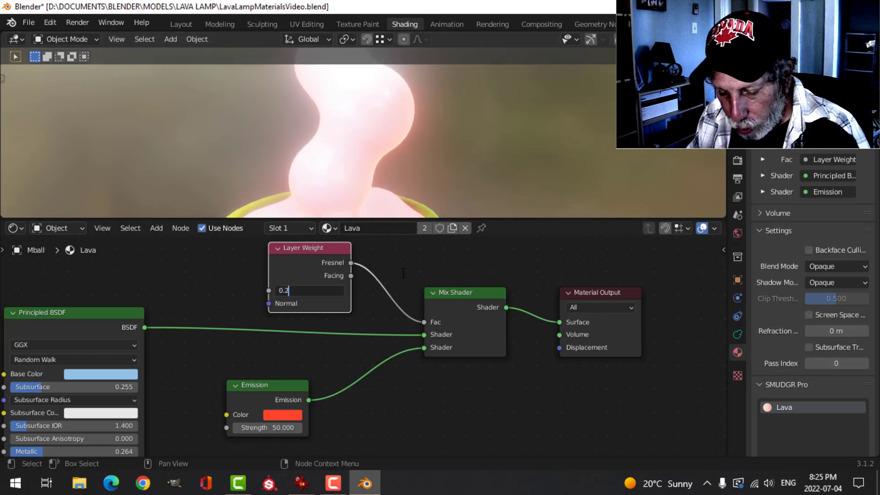
{"action": "key", "text": "Return"}
{"action": "middle_click_drag", "start_coordinate": [385, 145], "coordinate": [414, 157]}
{"action": "scroll", "coordinate": [396, 145], "scroll_direction": "down", "scroll_amount": 2}
{"action": "scroll", "coordinate": [415, 158], "scroll_direction": "up", "scroll_amount": 2}
{"action": "key", "text": "ctrl+s"}
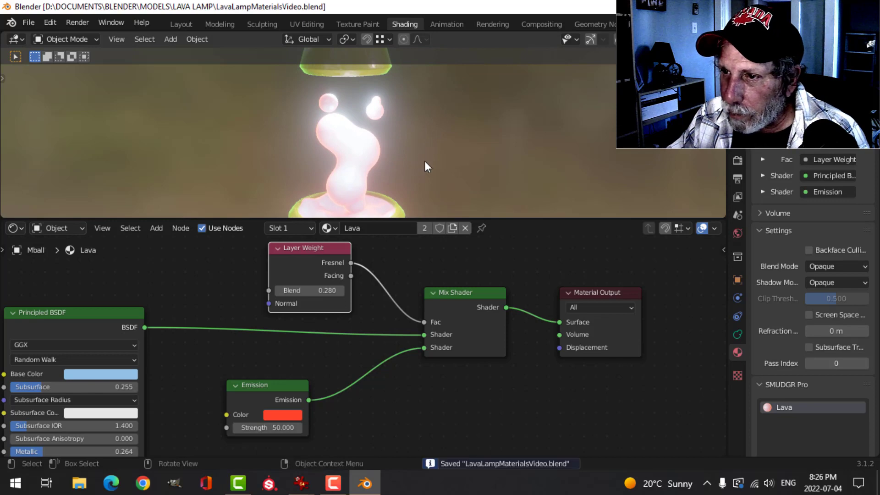
Move the Material Output further away and insert a duplicate of the Mix Shader between it and the first Mix Shader
{"action": "scroll", "coordinate": [527, 431], "scroll_direction": "down", "scroll_amount": 2}
{"action": "middle_click_drag", "start_coordinate": [536, 389], "coordinate": [432, 394]}
{"action": "left_click_drag", "start_coordinate": [456, 304], "coordinate": [621, 294]}
{"action": "scroll", "coordinate": [387, 360], "scroll_direction": "up", "scroll_amount": 3}
{"action": "middle_click_drag", "start_coordinate": [387, 361], "coordinate": [358, 360]}
{"action": "left_click", "coordinate": [320, 290]}
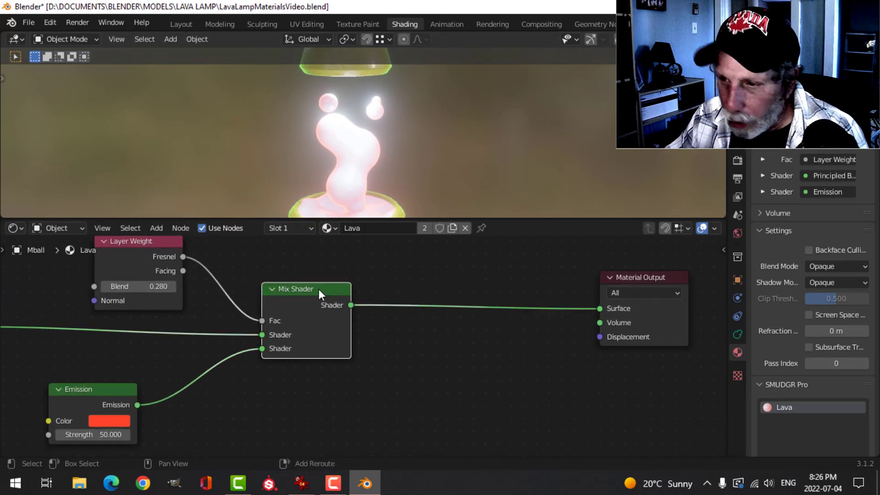
{"action": "key", "text": "shift+d"}
{"action": "left_click", "coordinate": [518, 284]}
{"action": "scroll", "coordinate": [443, 358], "scroll_direction": "up", "scroll_amount": 1}
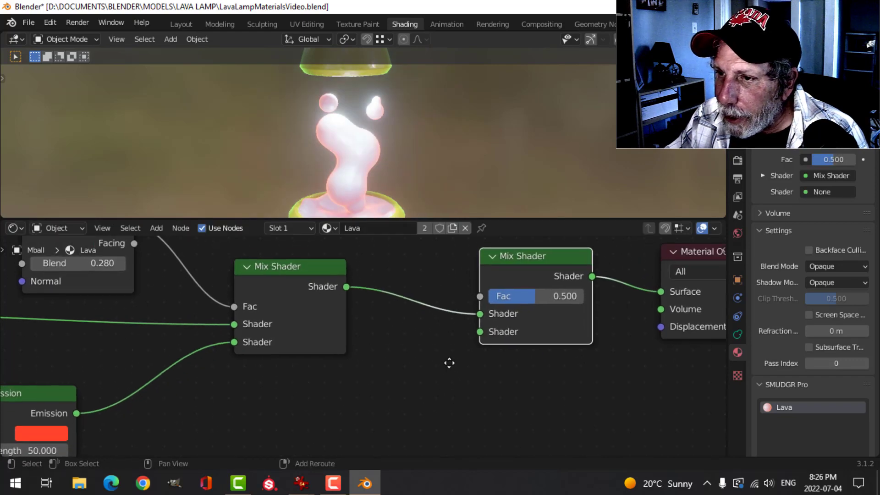
Add a Translucent BSDF node and connect it to the second Mix Shader's second Shader input
{"action": "middle_click_drag", "start_coordinate": [428, 376], "coordinate": [427, 340]}
{"action": "key", "text": "shift+a"}
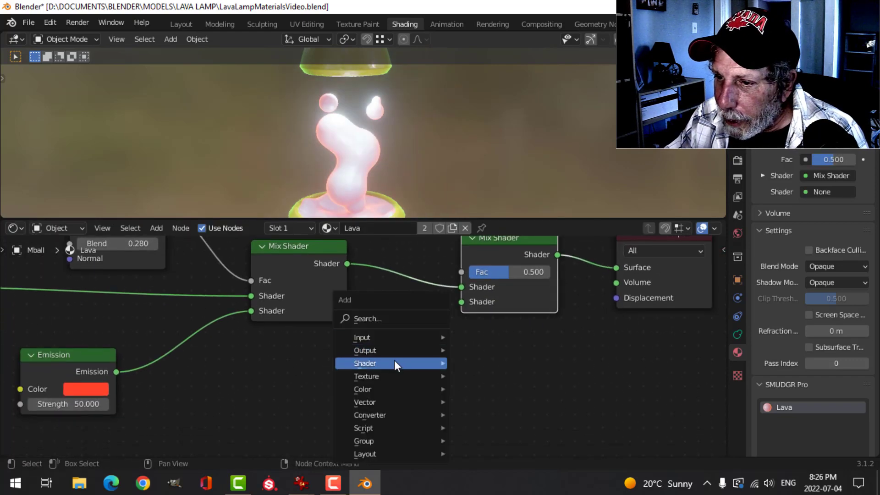
{"action": "mouse_move", "coordinate": [394, 362]}
{"action": "left_click", "coordinate": [486, 323]}
{"action": "left_click", "coordinate": [388, 362]}
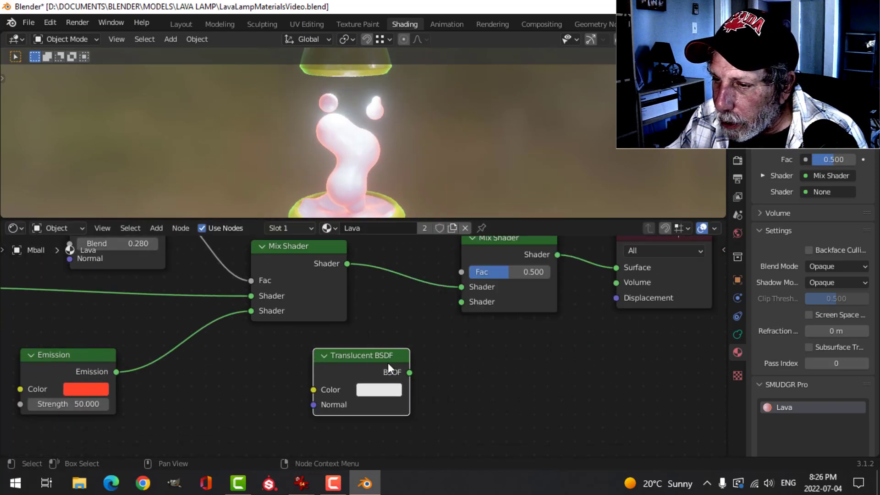
{"action": "left_click_drag", "start_coordinate": [409, 372], "coordinate": [461, 302]}
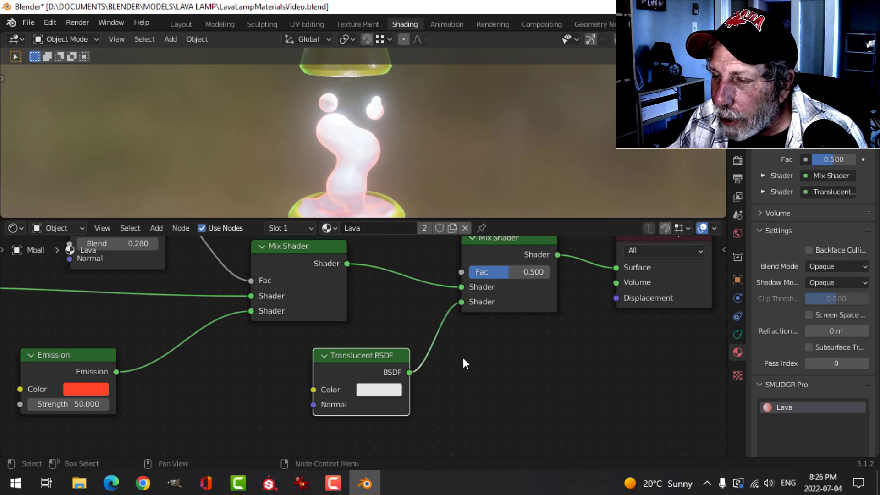
Set the Translucent BSDF's colour to a saturated red
{"action": "scroll", "coordinate": [461, 372], "scroll_direction": "up", "scroll_amount": 1}
{"action": "middle_click_drag", "start_coordinate": [460, 388], "coordinate": [444, 337]}
{"action": "left_click", "coordinate": [374, 354]}
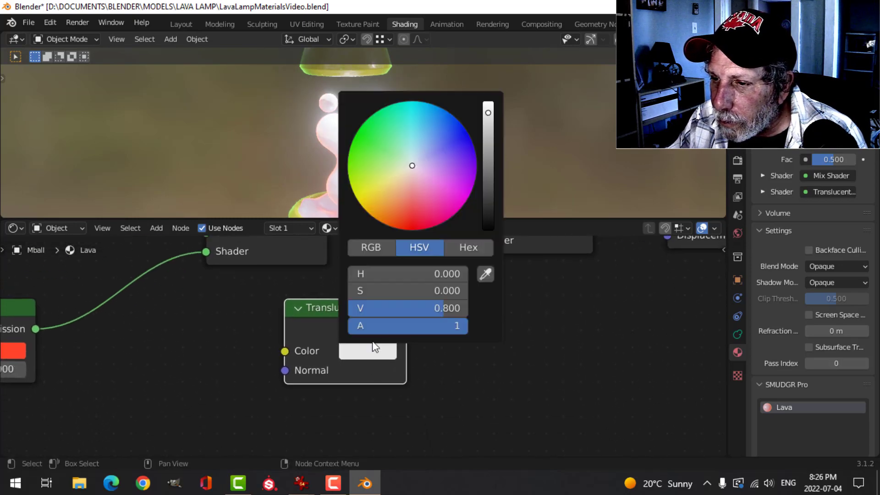
{"action": "left_click", "coordinate": [410, 213]}
{"action": "left_click_drag", "start_coordinate": [410, 213], "coordinate": [408, 222]}
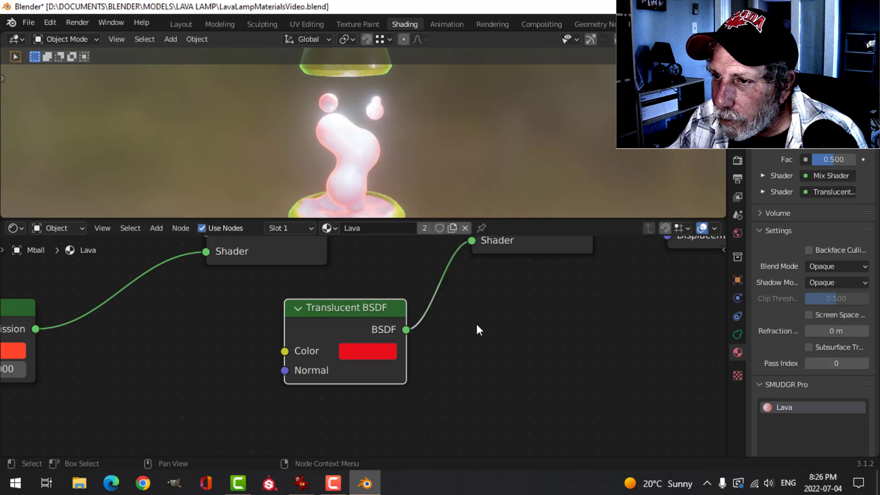
Unhide the lamp's glass and inspect the lava through it
{"action": "scroll", "coordinate": [414, 169], "scroll_direction": "up", "scroll_amount": 3}
{"action": "middle_click_drag", "start_coordinate": [414, 169], "coordinate": [459, 142]}
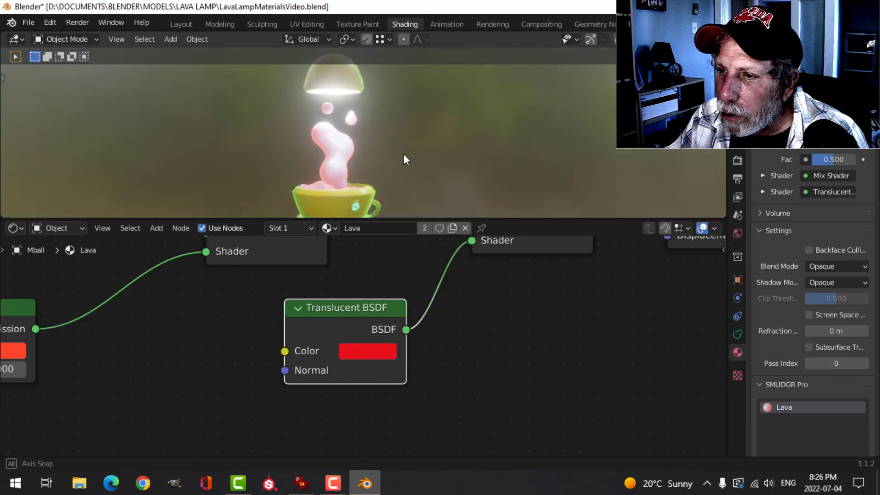
{"action": "key", "text": "alt+h"}
{"action": "scroll", "coordinate": [363, 158], "scroll_direction": "up", "scroll_amount": 4}
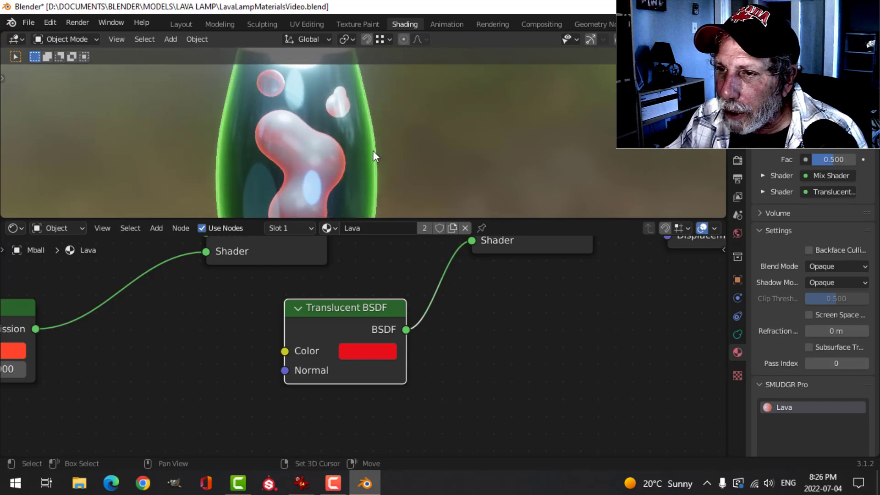
{"action": "middle_click_drag", "start_coordinate": [373, 150], "coordinate": [430, 158]}
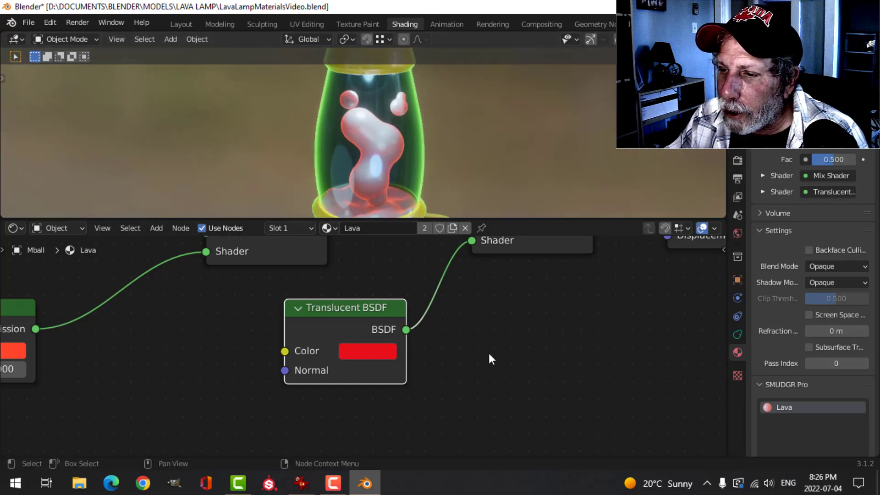
Set the second Mix Shader's Fac to 0.633, check the lava and save the file
{"action": "scroll", "coordinate": [487, 351], "scroll_direction": "down", "scroll_amount": 1}
{"action": "middle_click_drag", "start_coordinate": [488, 317], "coordinate": [464, 359]}
{"action": "scroll", "coordinate": [449, 275], "scroll_direction": "up", "scroll_amount": 3}
{"action": "left_click_drag", "start_coordinate": [496, 279], "coordinate": [512, 277]}
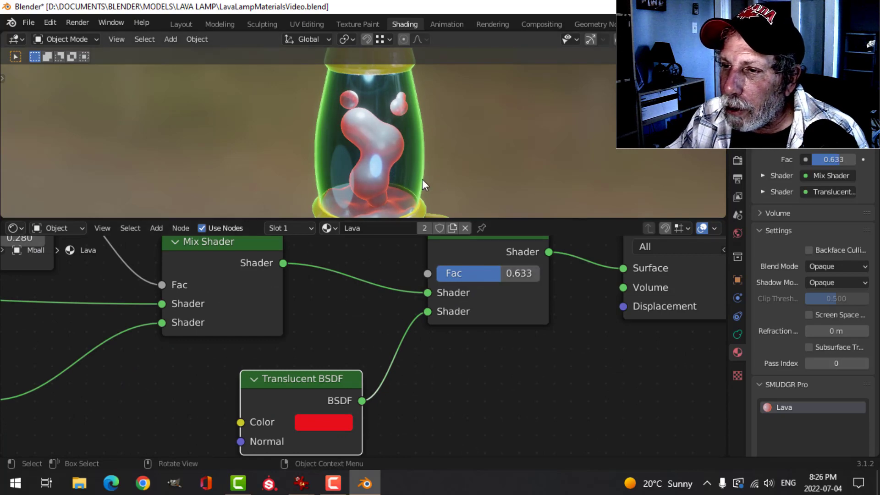
{"action": "middle_click_drag", "start_coordinate": [422, 180], "coordinate": [417, 158]}
{"action": "key", "text": "ctrl+s"}
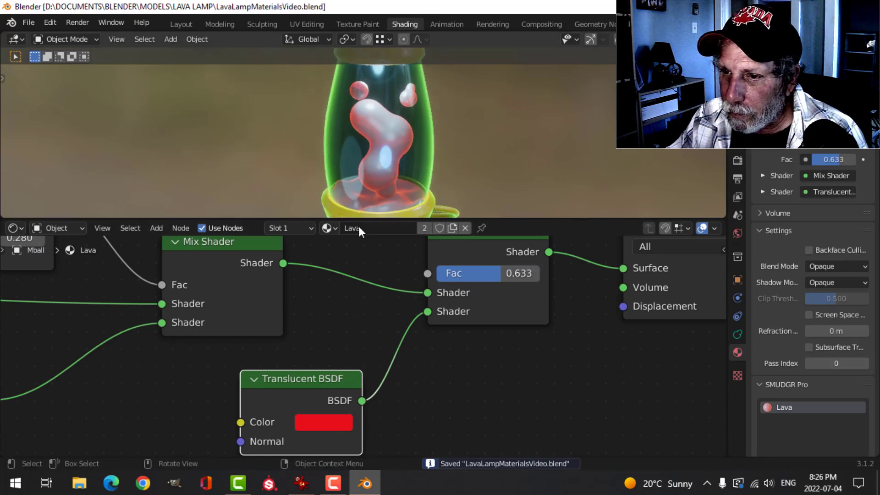
Set the Clearcoat of the Lava material's Principled BSDF to 0.5
{"action": "scroll", "coordinate": [266, 307], "scroll_direction": "down", "scroll_amount": 1}
{"action": "middle_click_drag", "start_coordinate": [171, 377], "coordinate": [352, 303]}
{"action": "scroll", "coordinate": [291, 335], "scroll_direction": "down", "scroll_amount": 3}
{"action": "middle_click_drag", "start_coordinate": [206, 357], "coordinate": [346, 306]}
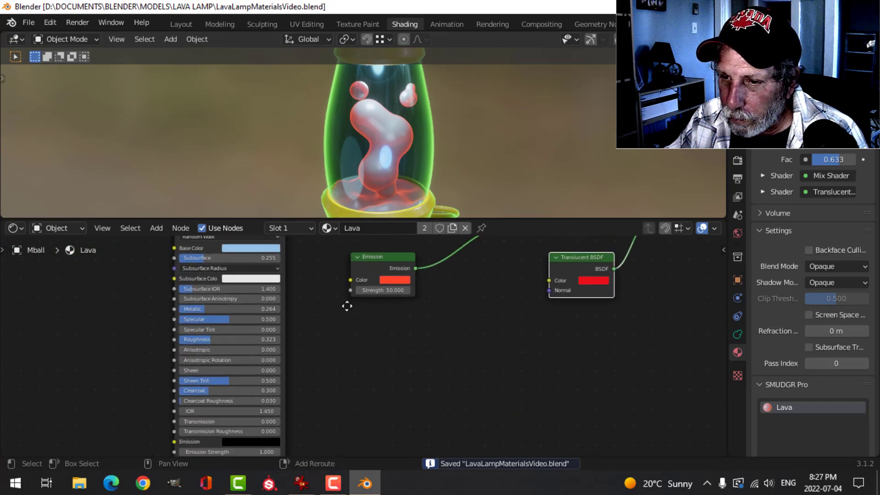
{"action": "scroll", "coordinate": [347, 307], "scroll_direction": "up", "scroll_amount": 3}
{"action": "left_click", "coordinate": [344, 363]}
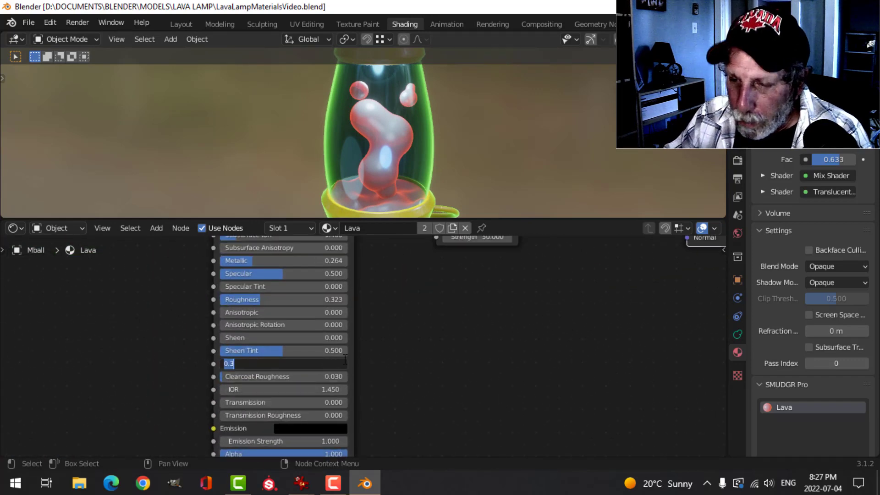
{"action": "type", "text": "0.5"}
{"action": "key", "text": "Return"}
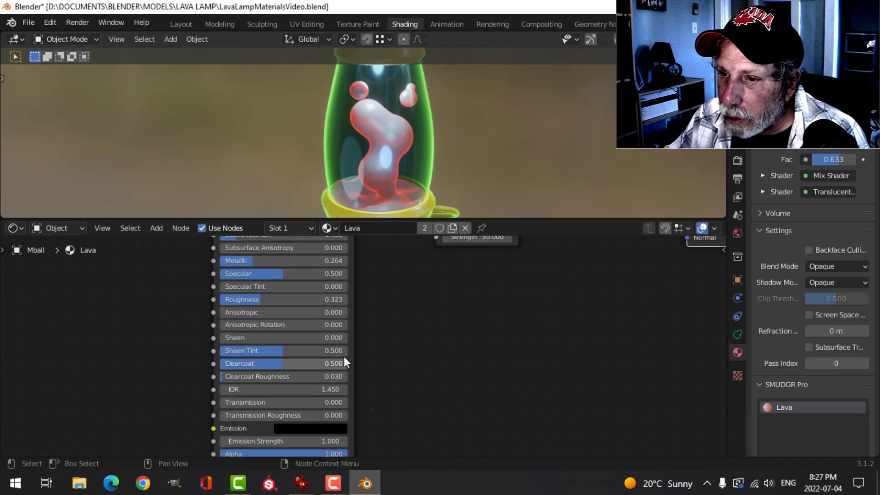
Set the Specular of the Lava material's Principled BSDF to 0.7
{"action": "left_click", "coordinate": [291, 273]}
{"action": "type", "text": "0.7"}
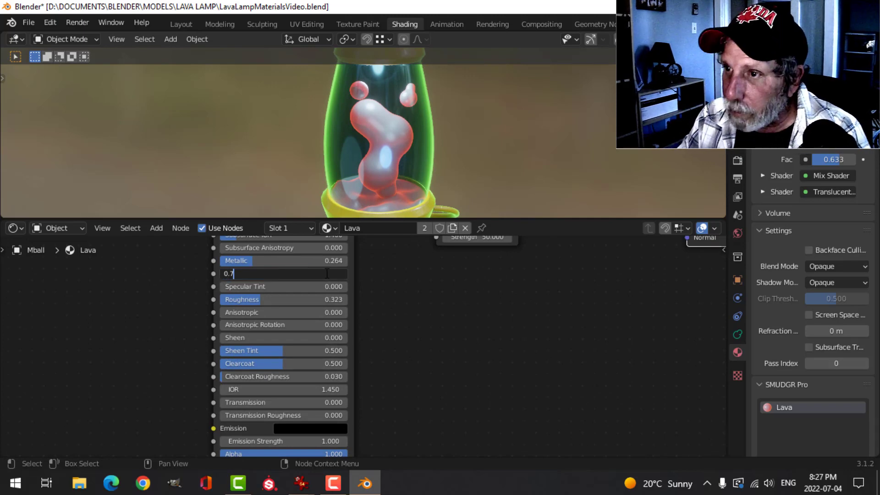
{"action": "key", "text": "Return"}
Raise the Metallic of the Lava material's Principled BSDF to 1.0 and check the whole lamp
{"action": "scroll", "coordinate": [390, 306], "scroll_direction": "up", "scroll_amount": 3}
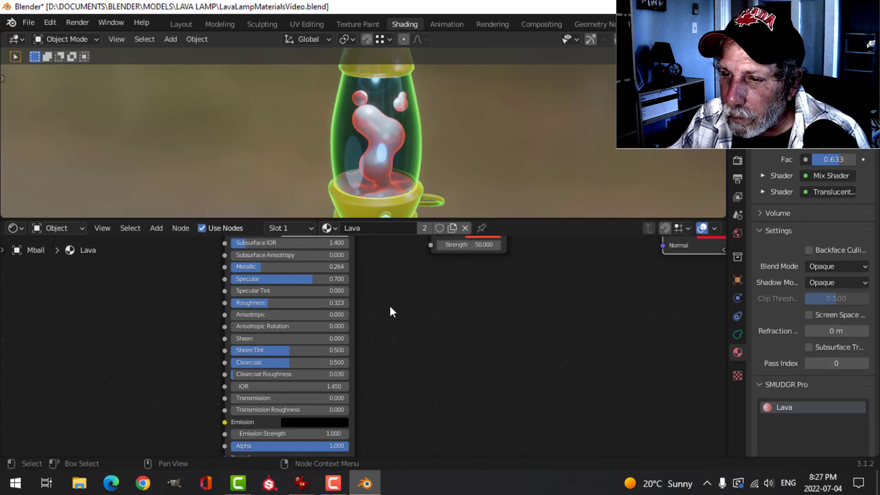
{"action": "left_click_drag", "start_coordinate": [238, 322], "coordinate": [355, 321]}
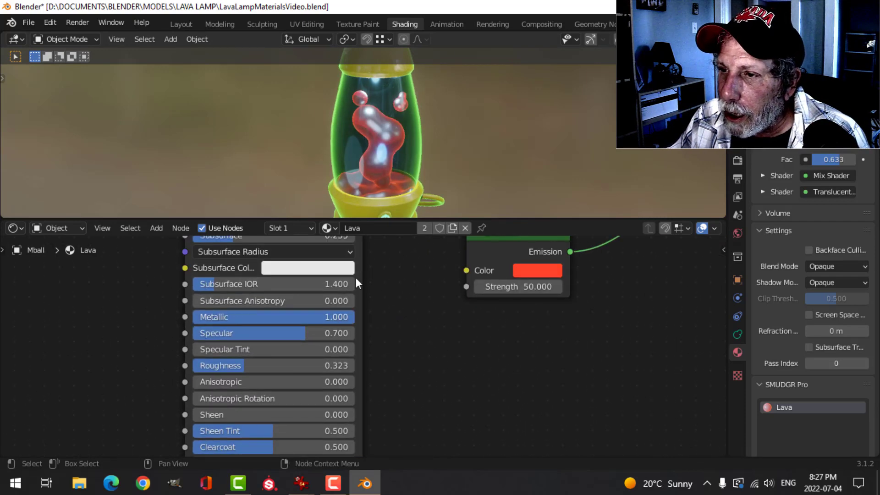
{"action": "scroll", "coordinate": [403, 151], "scroll_direction": "up", "scroll_amount": 3}
{"action": "scroll", "coordinate": [395, 144], "scroll_direction": "down", "scroll_amount": 3}
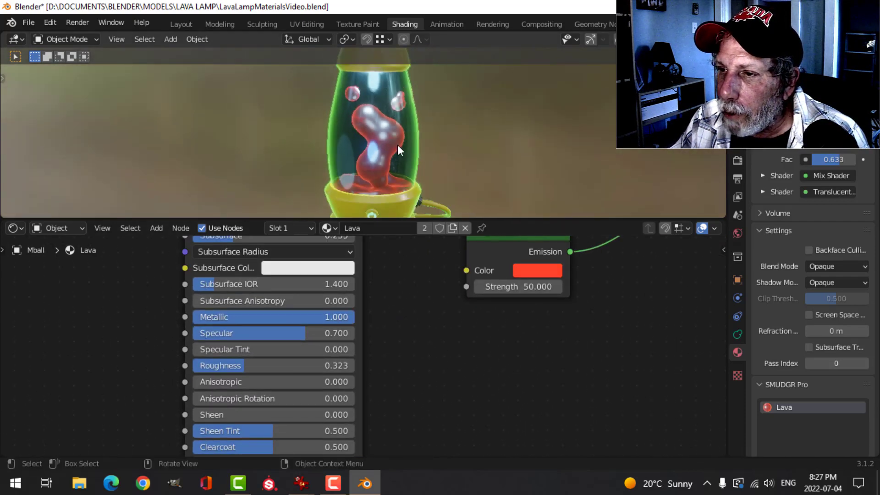
{"action": "middle_click_drag", "start_coordinate": [398, 144], "coordinate": [426, 154]}
{"action": "scroll", "coordinate": [390, 160], "scroll_direction": "down", "scroll_amount": 2}
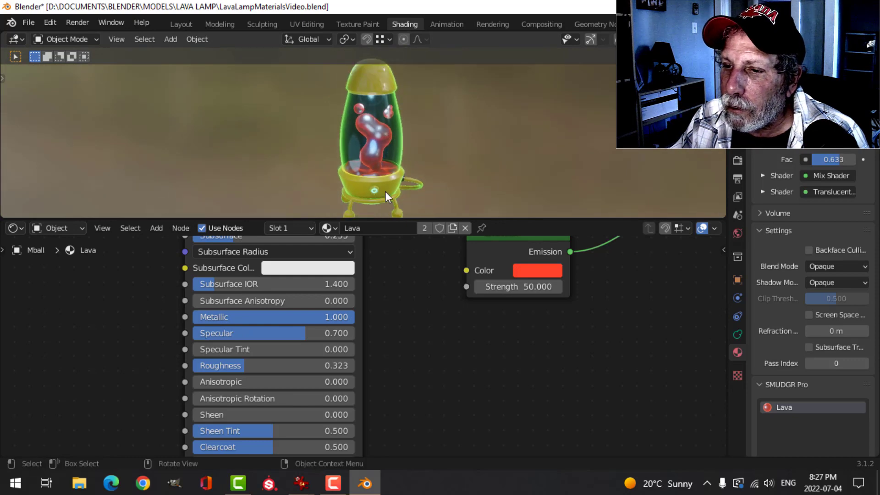
{"action": "scroll", "coordinate": [398, 167], "scroll_direction": "down", "scroll_amount": 1}
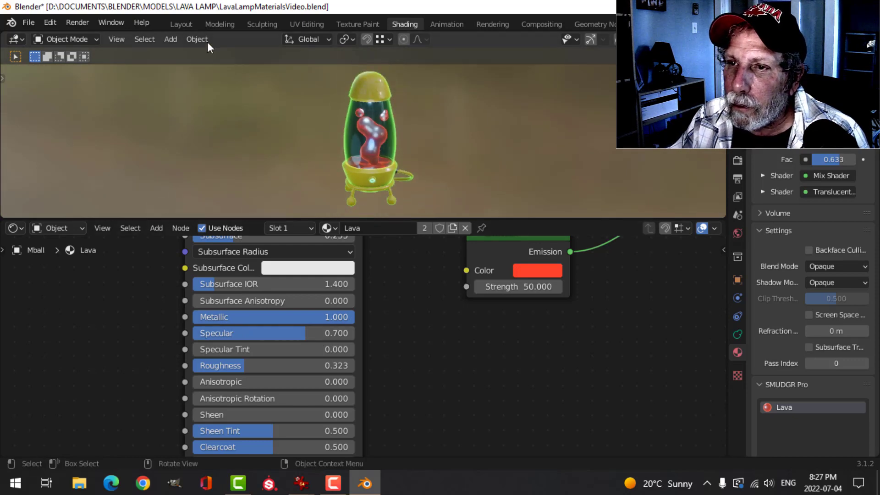
Switch to the Layout workspace and show the scene world with its abstract image in the viewport shading
{"action": "left_click", "coordinate": [178, 25]}
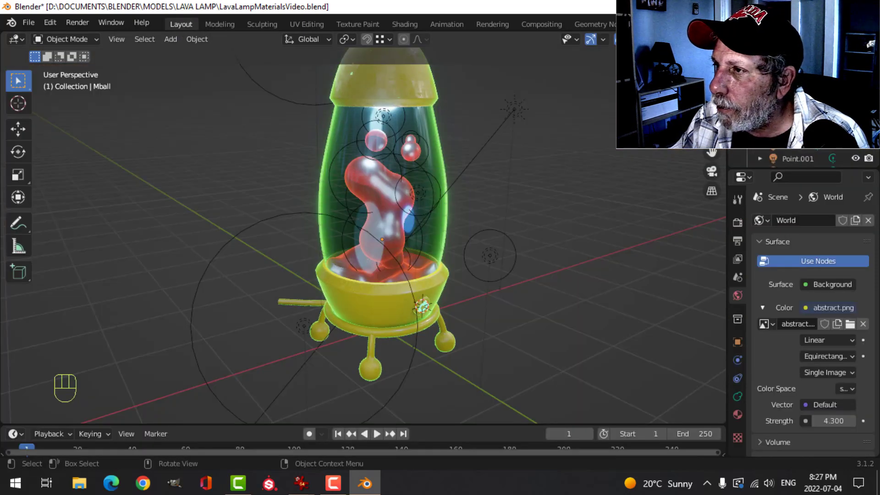
{"action": "left_click", "coordinate": [717, 39]}
{"action": "left_click", "coordinate": [644, 115]}
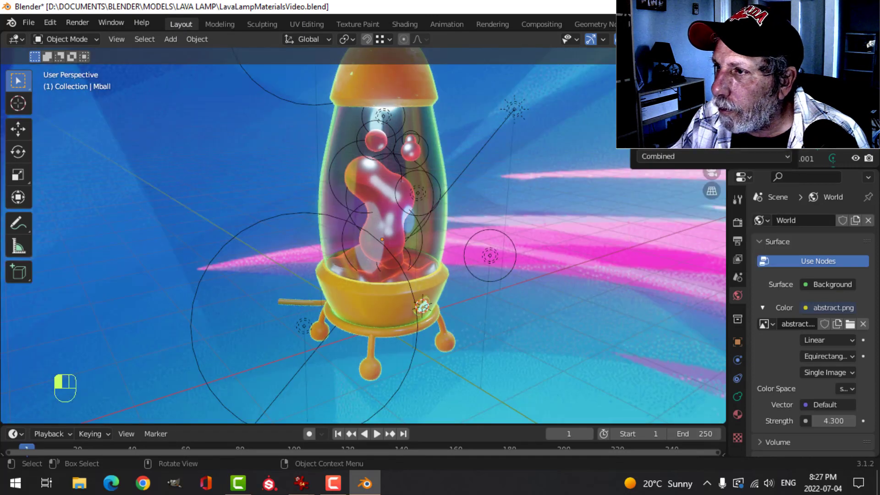
Hide the viewport overlays and examine the lamp against the abstract background from another angle
{"action": "left_click", "coordinate": [601, 39]}
{"action": "left_click", "coordinate": [631, 39]}
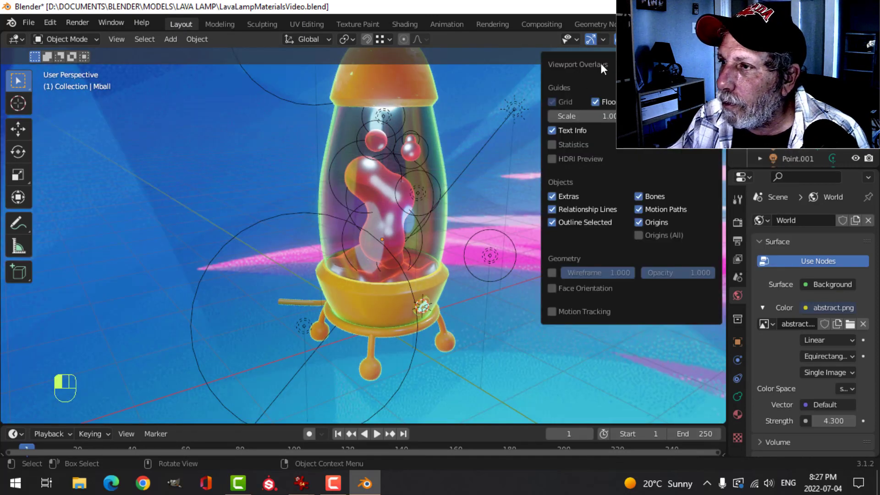
{"action": "left_click", "coordinate": [620, 40]}
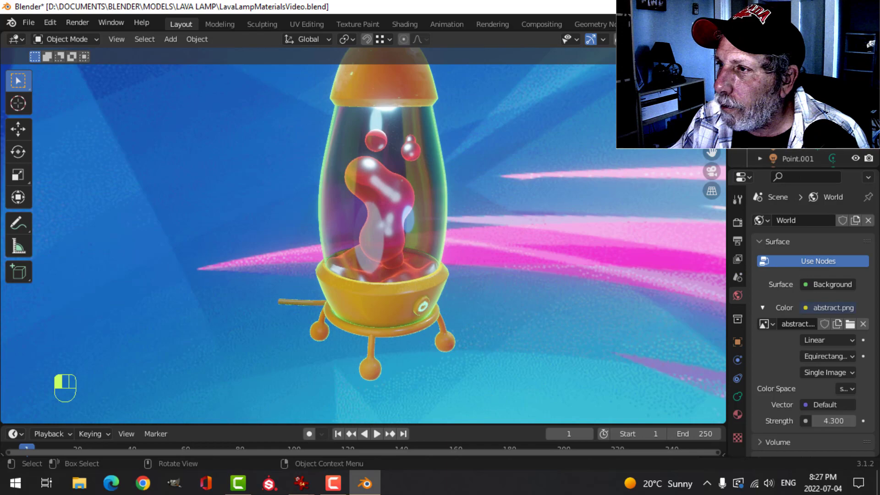
{"action": "left_click", "coordinate": [594, 40]}
{"action": "middle_click_drag", "start_coordinate": [439, 238], "coordinate": [367, 241]}
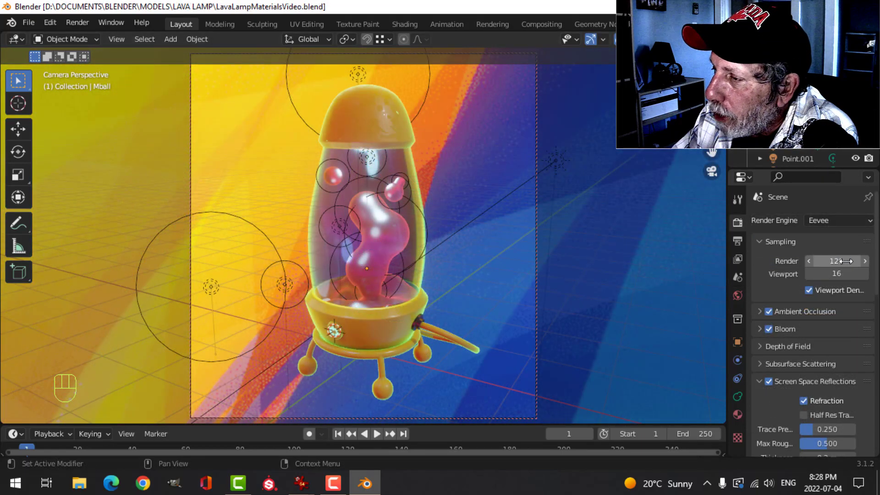
Review the Ambient Occlusion render settings and the compositing node tree with its Glare and Denoise nodes
{"action": "left_click", "coordinate": [761, 312]}
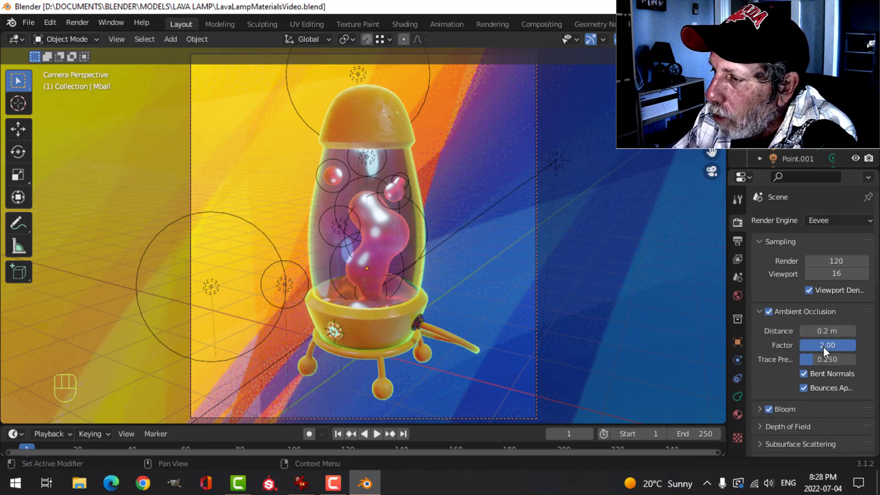
{"action": "left_click", "coordinate": [762, 312]}
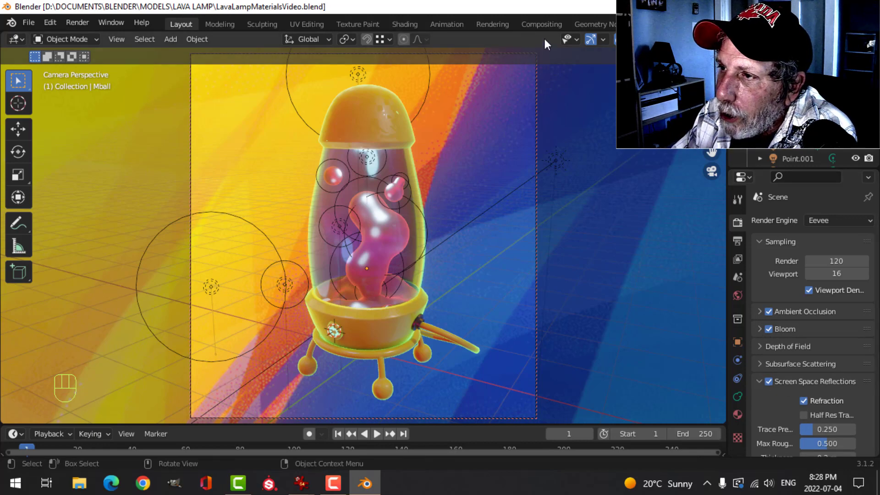
{"action": "left_click", "coordinate": [541, 23]}
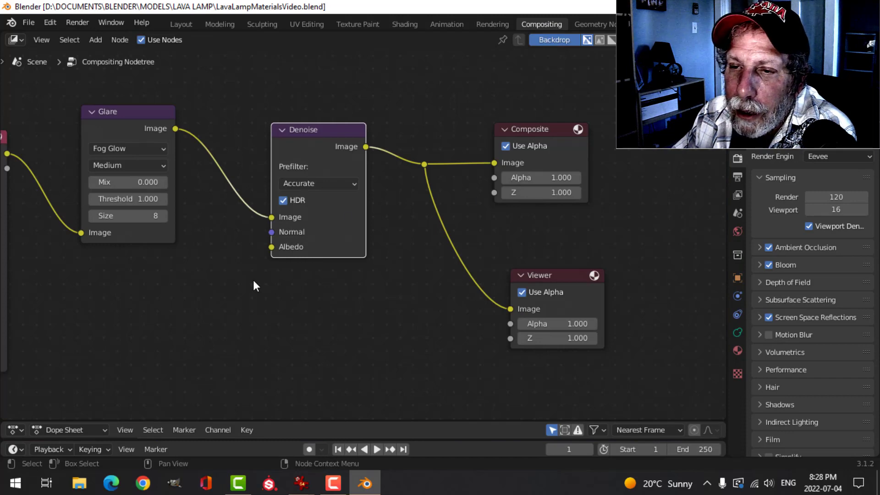
{"action": "scroll", "coordinate": [253, 281], "scroll_direction": "down", "scroll_amount": 2}
{"action": "middle_click_drag", "start_coordinate": [236, 294], "coordinate": [336, 296]}
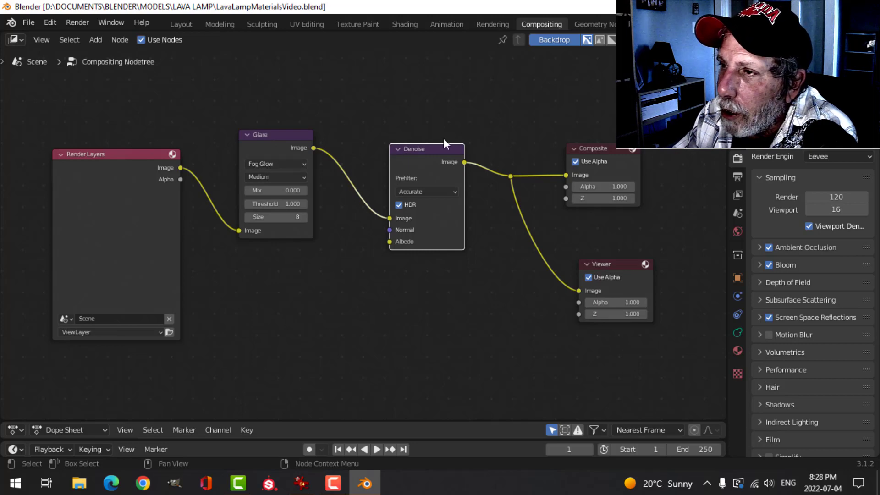
Return to the Layout workspace and render the lamp image from the camera
{"action": "left_click", "coordinate": [182, 24]}
{"action": "middle_click_drag", "start_coordinate": [455, 240], "coordinate": [461, 239]}
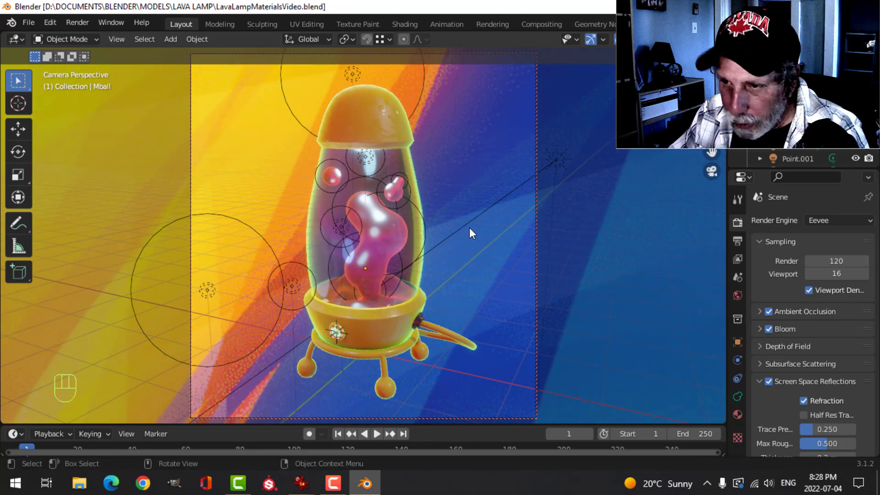
{"action": "key", "text": "F12"}
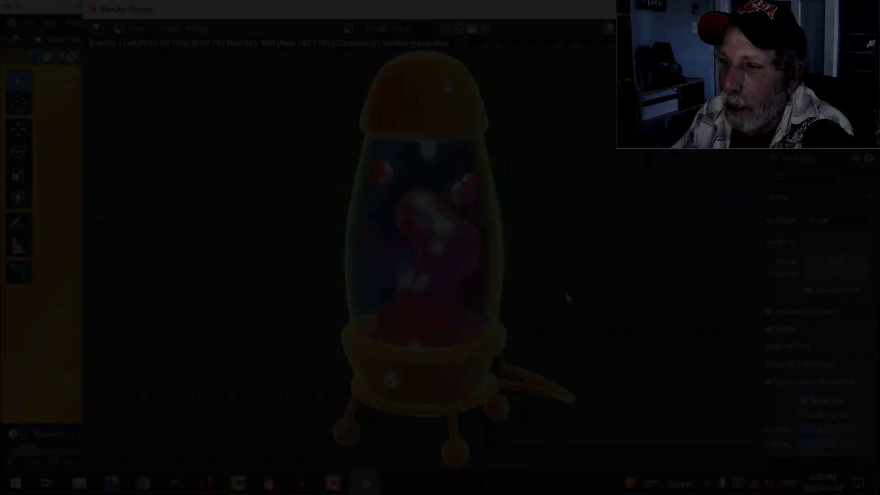